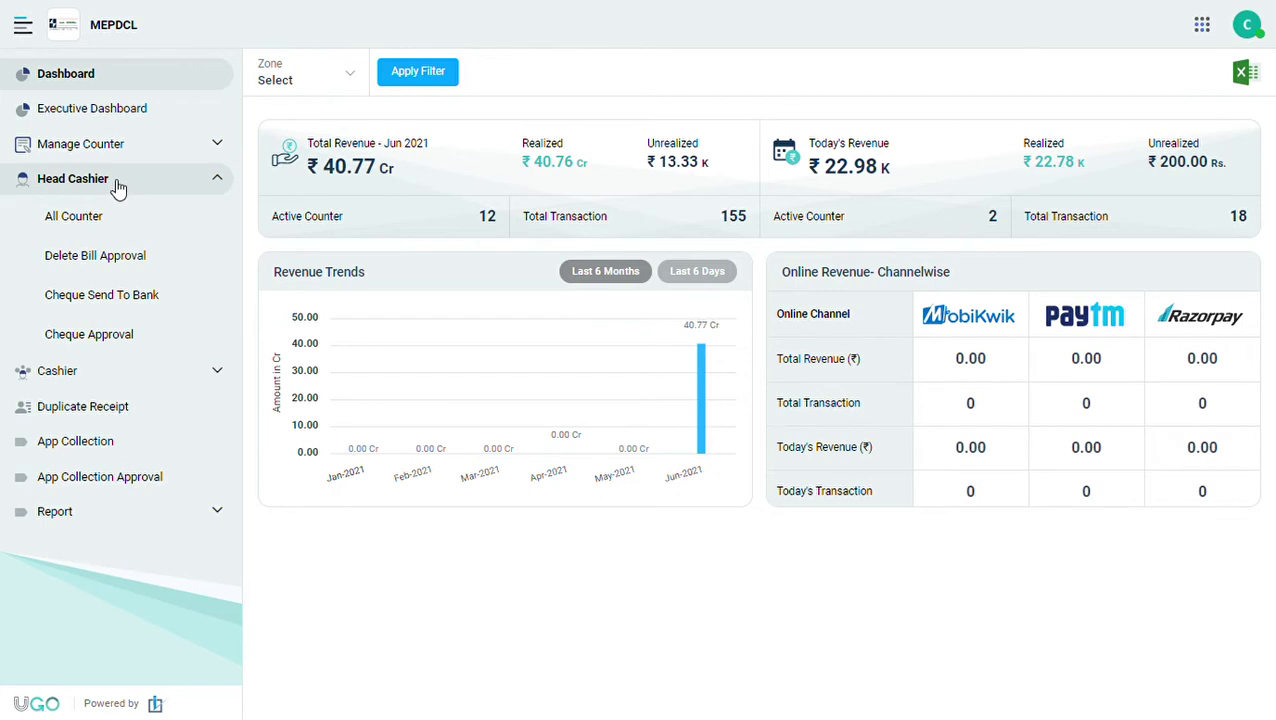
Switch the sidebar from Head Cashier to Cashier functions and open My Counter for Counter 16.
{"action": "left_click", "coordinate": [114, 186]}
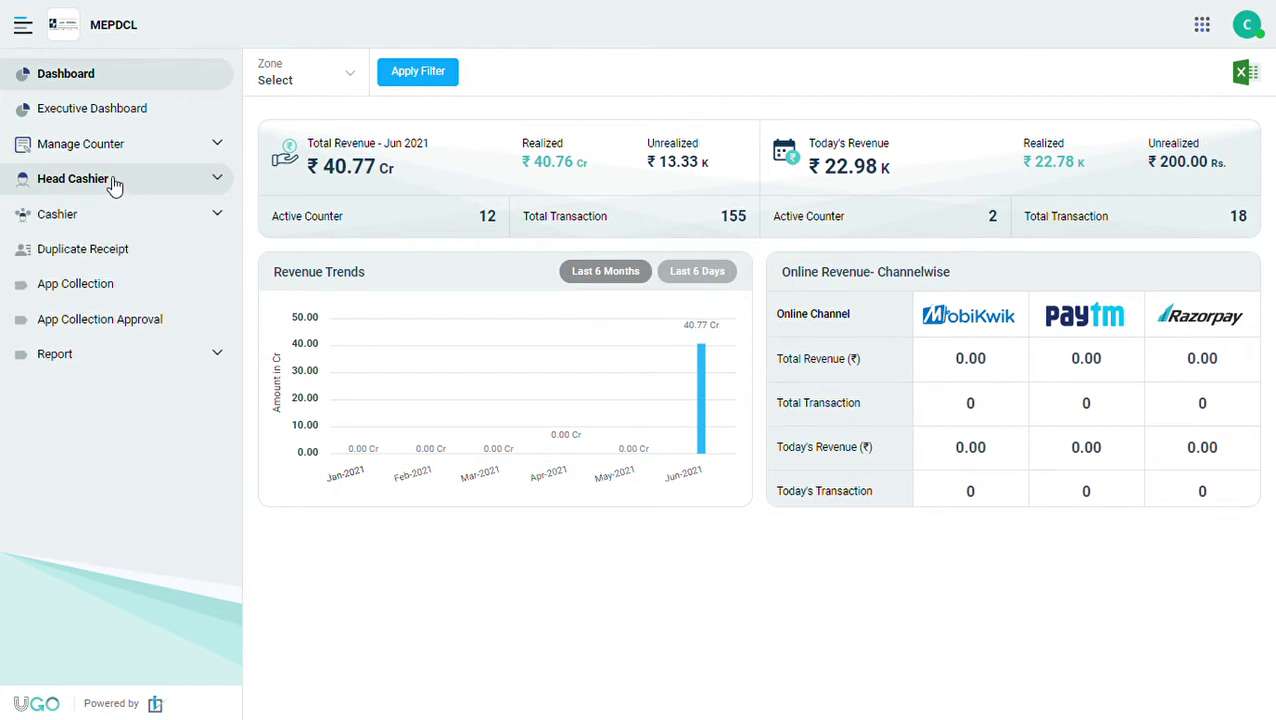
{"action": "left_click", "coordinate": [95, 150]}
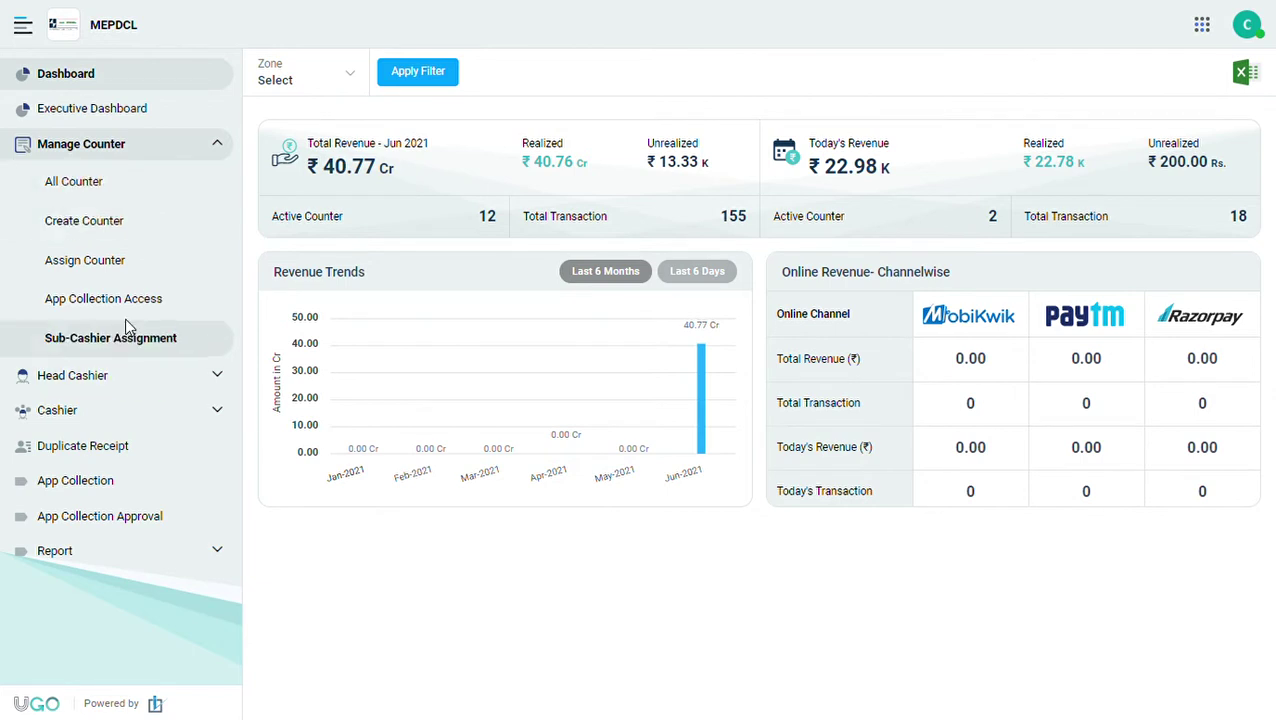
{"action": "left_click", "coordinate": [85, 417]}
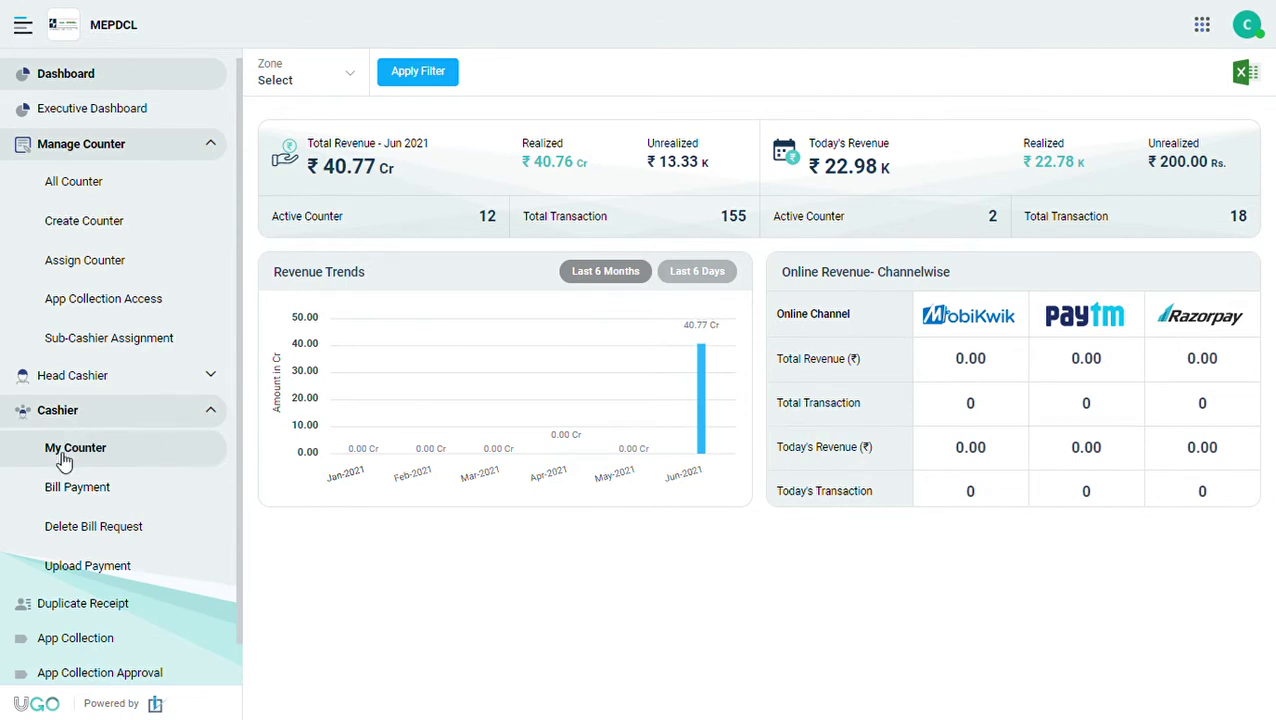
{"action": "left_click", "coordinate": [101, 418]}
{"action": "left_click", "coordinate": [101, 418]}
{"action": "left_click", "coordinate": [113, 452]}
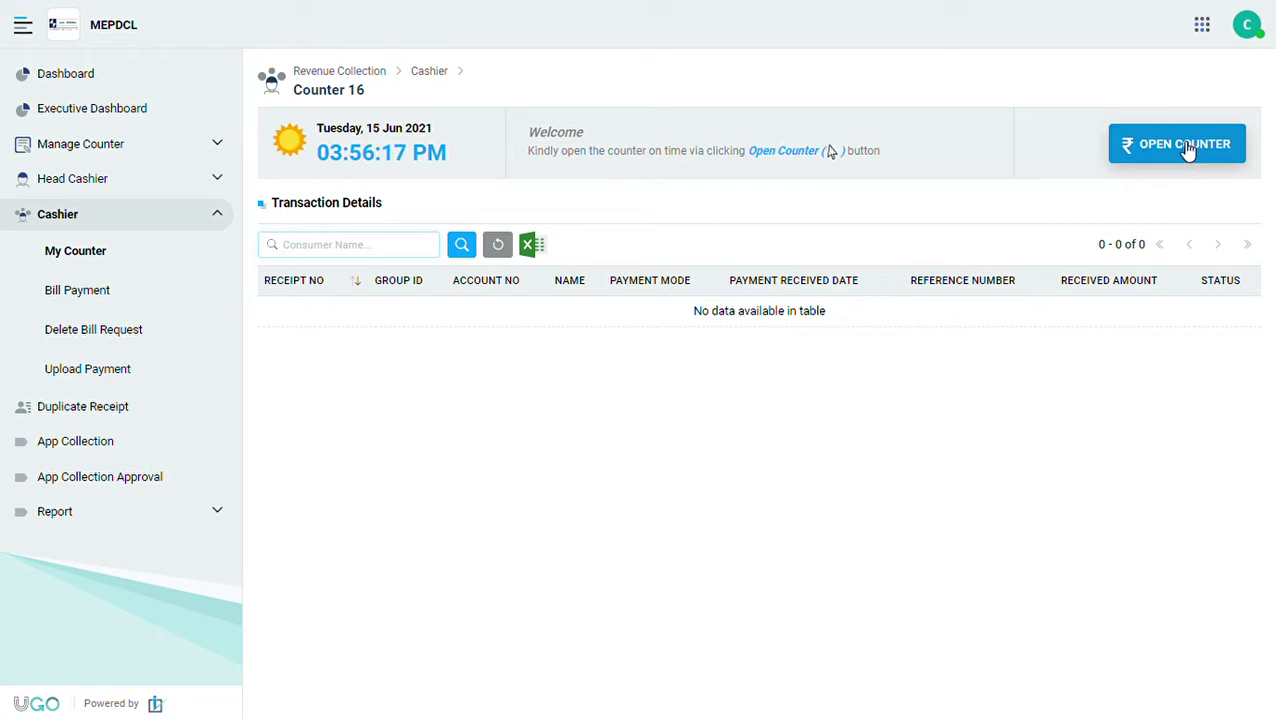
Open Counter 16 for the day, then point out its opening time, 09:00 PM closing, and ₹0 totals.
{"action": "left_click", "coordinate": [1187, 147]}
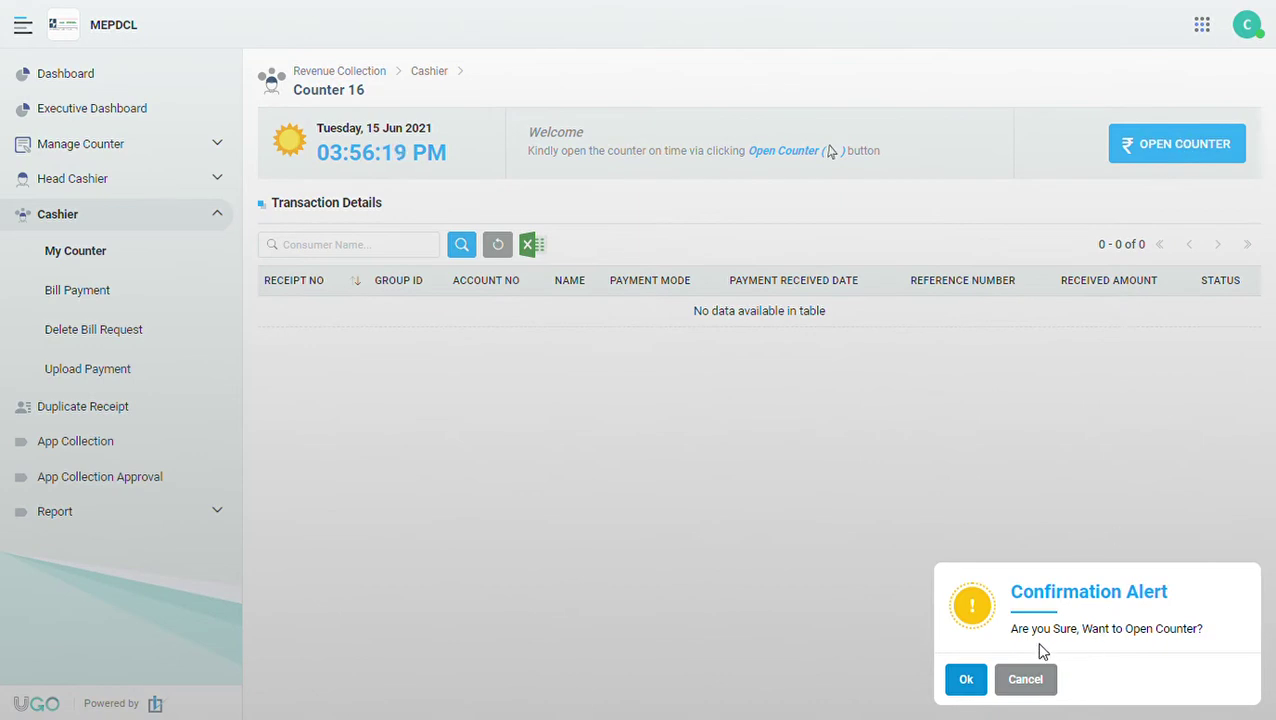
{"action": "left_click", "coordinate": [968, 680]}
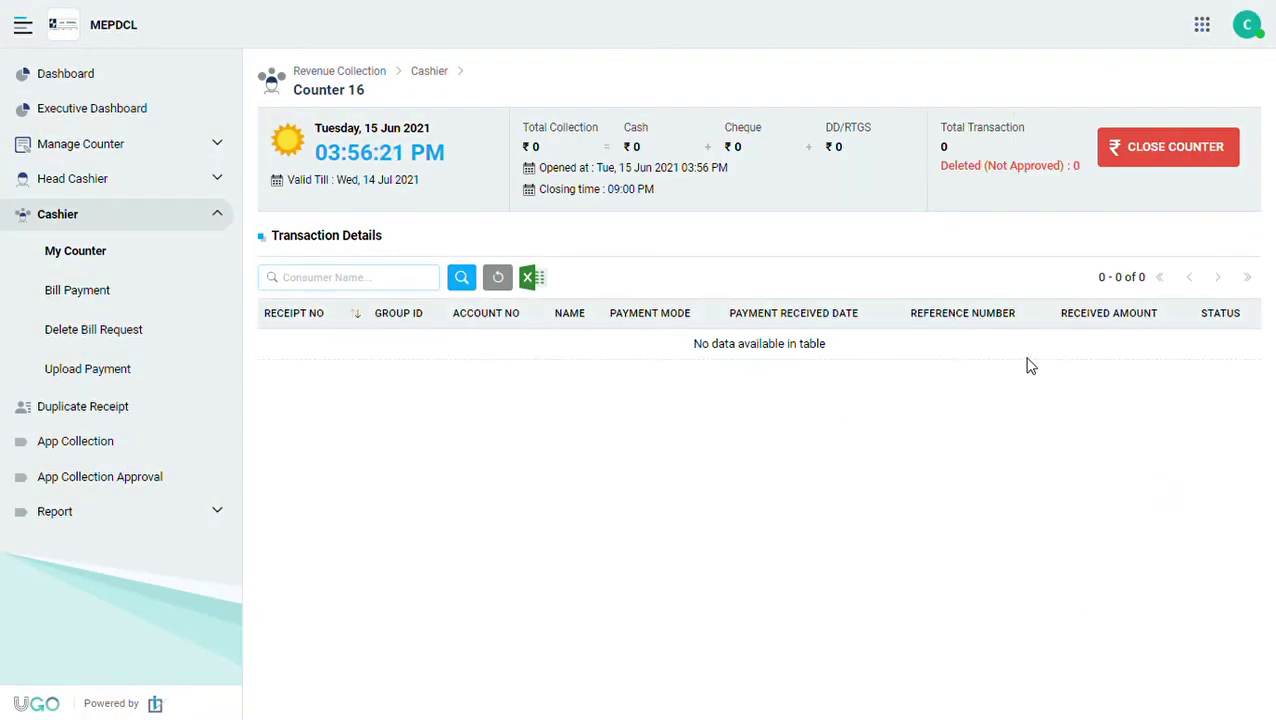
{"action": "left_click_drag", "start_coordinate": [618, 170], "coordinate": [729, 172]}
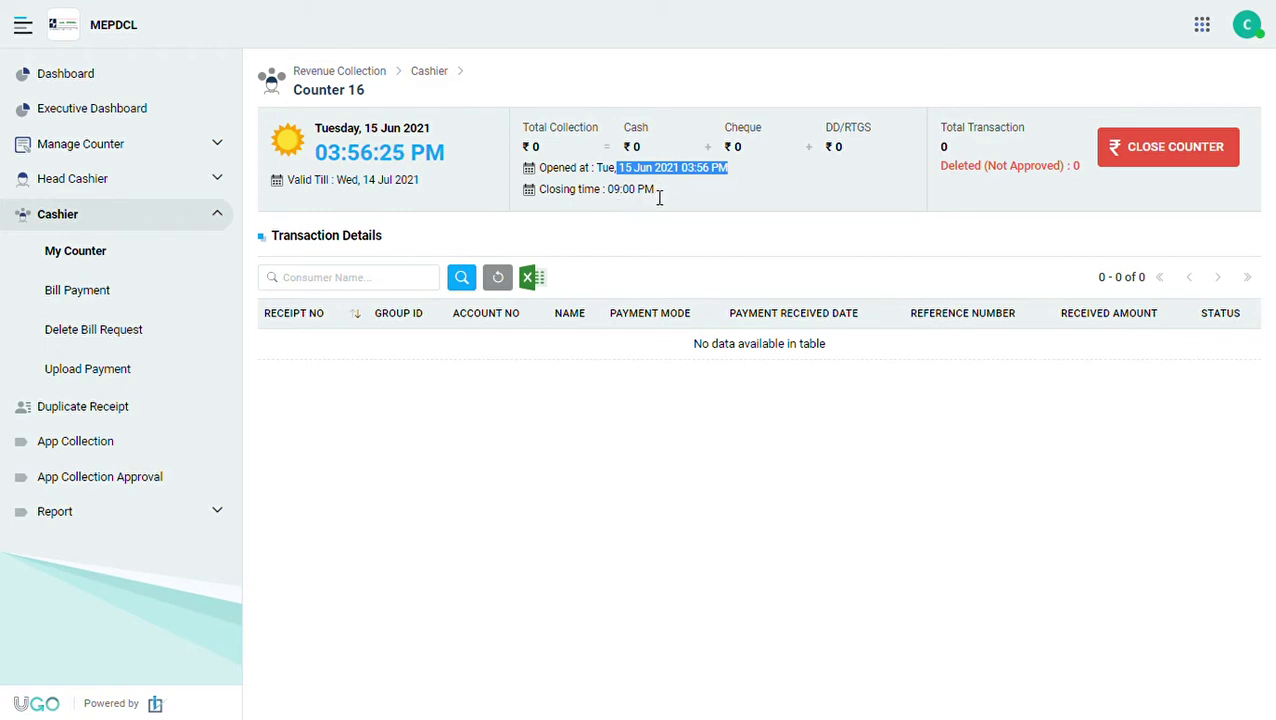
{"action": "left_click_drag", "start_coordinate": [655, 190], "coordinate": [500, 197]}
{"action": "left_click_drag", "start_coordinate": [422, 185], "coordinate": [297, 191]}
{"action": "left_click_drag", "start_coordinate": [373, 97], "coordinate": [293, 100]}
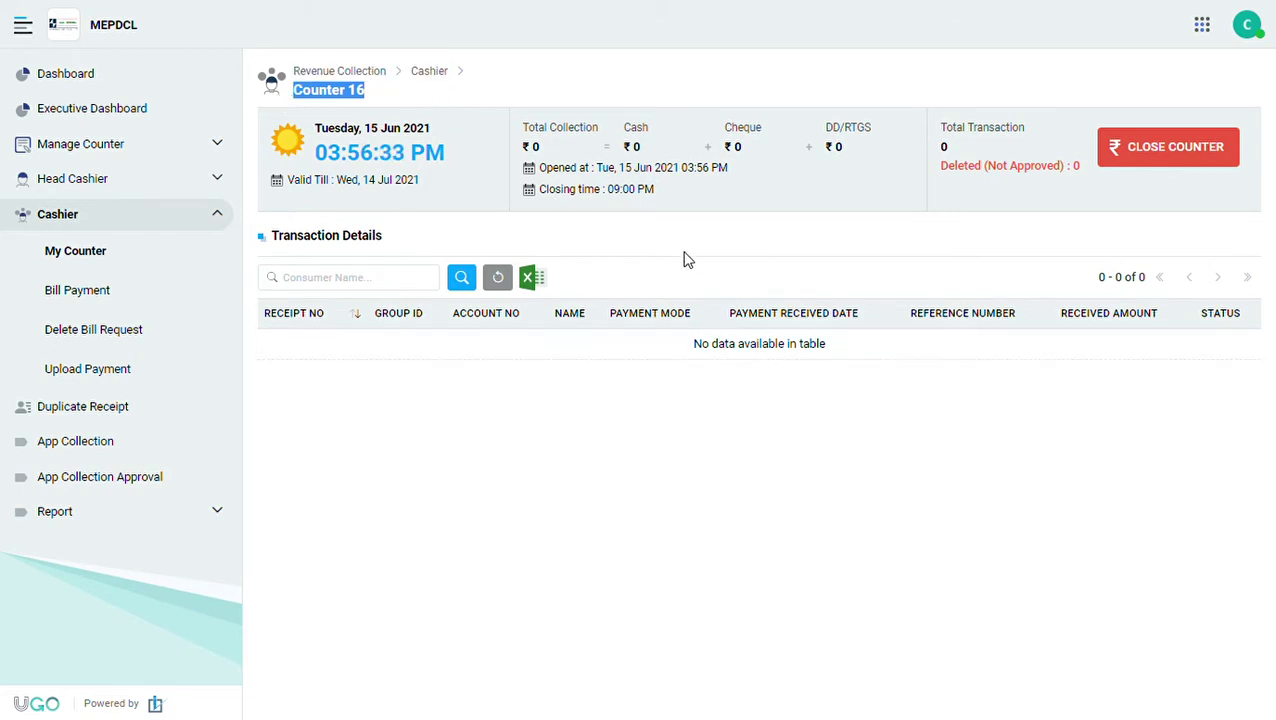
{"action": "left_click_drag", "start_coordinate": [540, 148], "coordinate": [860, 154]}
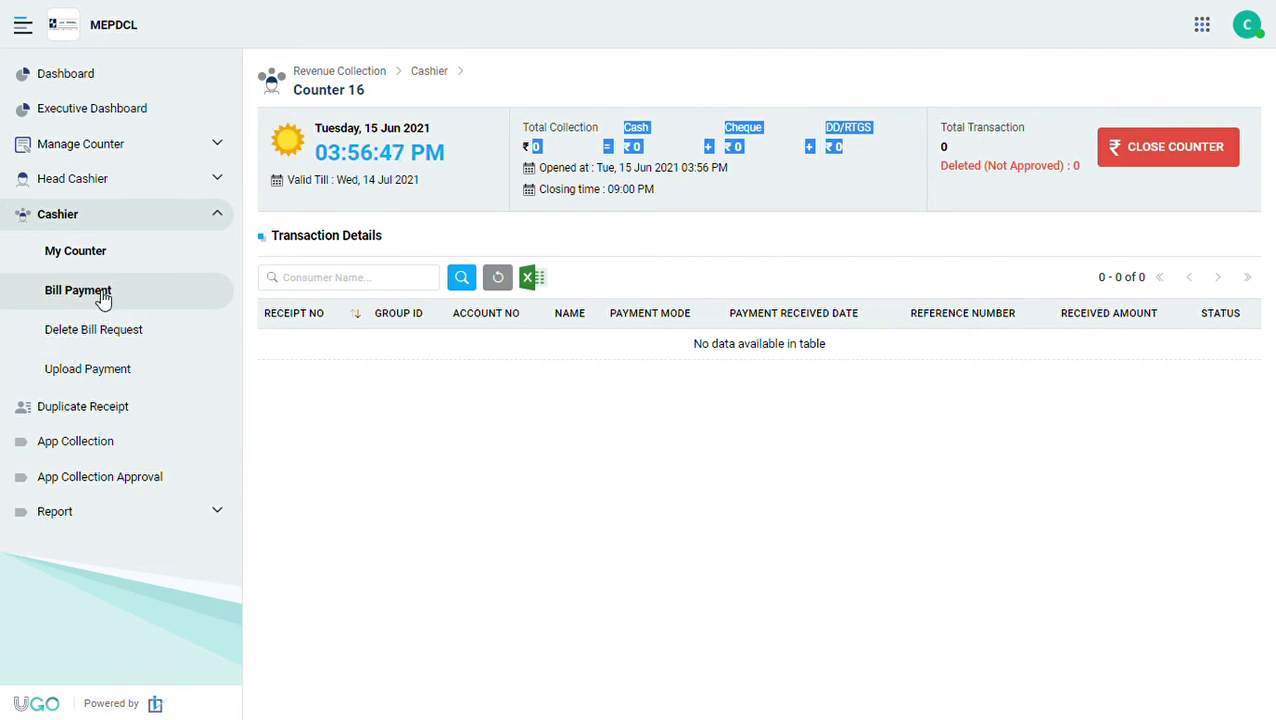
On Bill Payment, search account 100011 and proceed with its 20471.00 bill due 21-Jun-2021.
{"action": "left_click", "coordinate": [103, 298]}
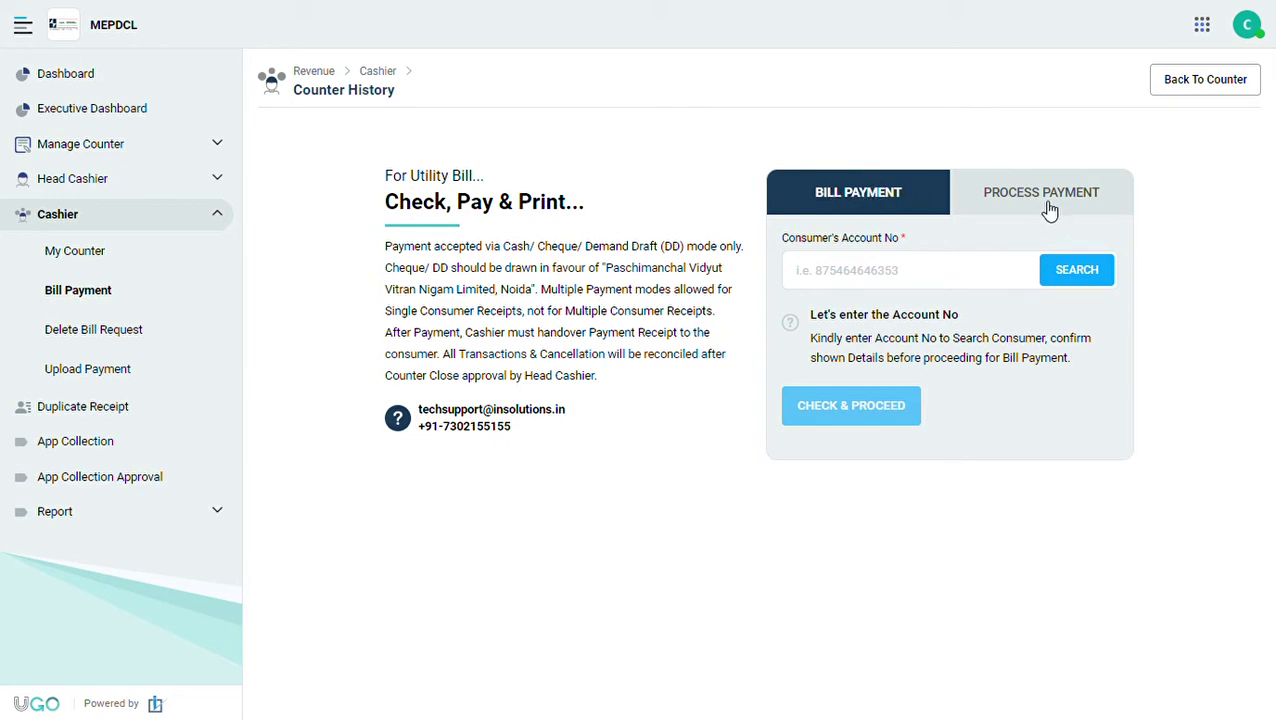
{"action": "left_click", "coordinate": [997, 200]}
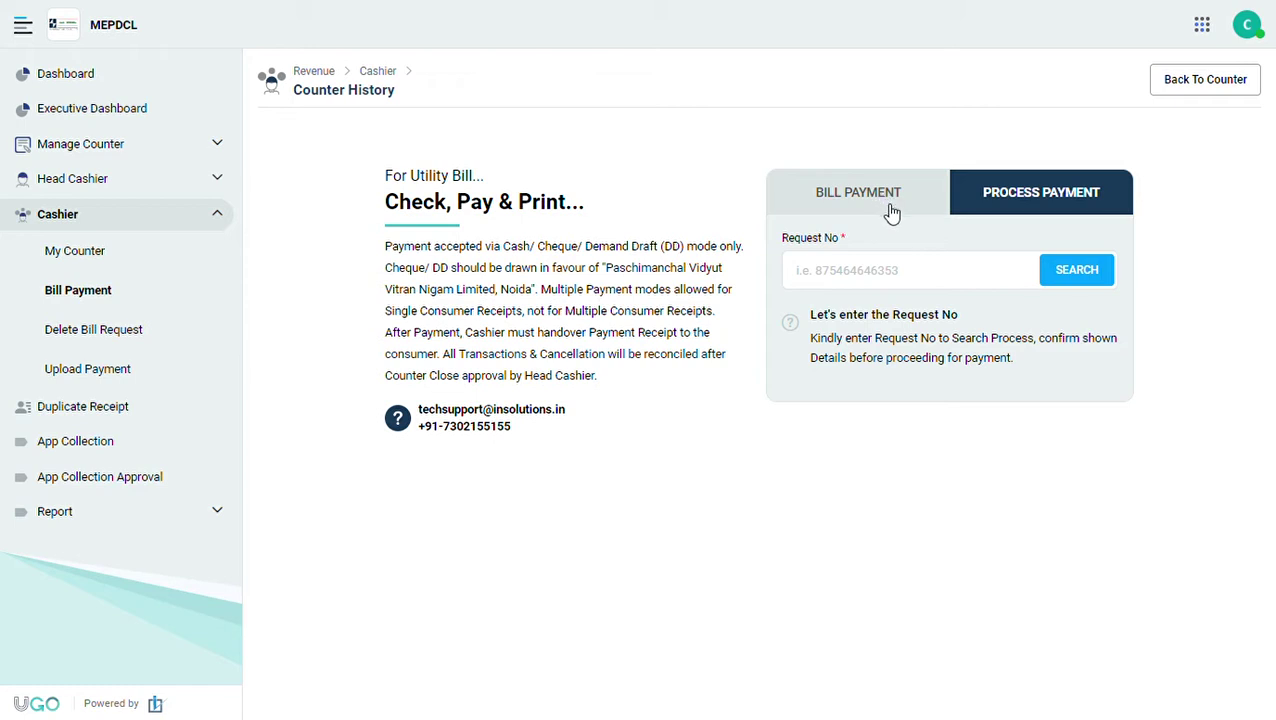
{"action": "left_click", "coordinate": [855, 203]}
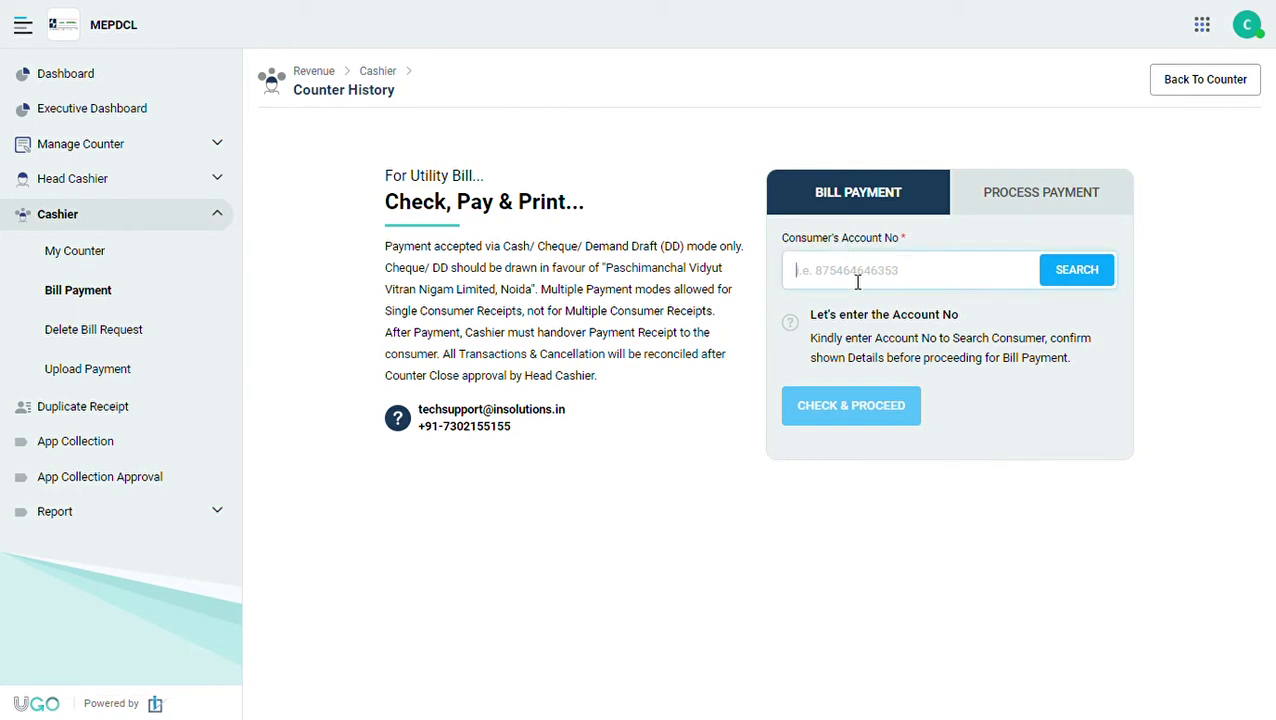
{"action": "left_click", "coordinate": [1077, 274]}
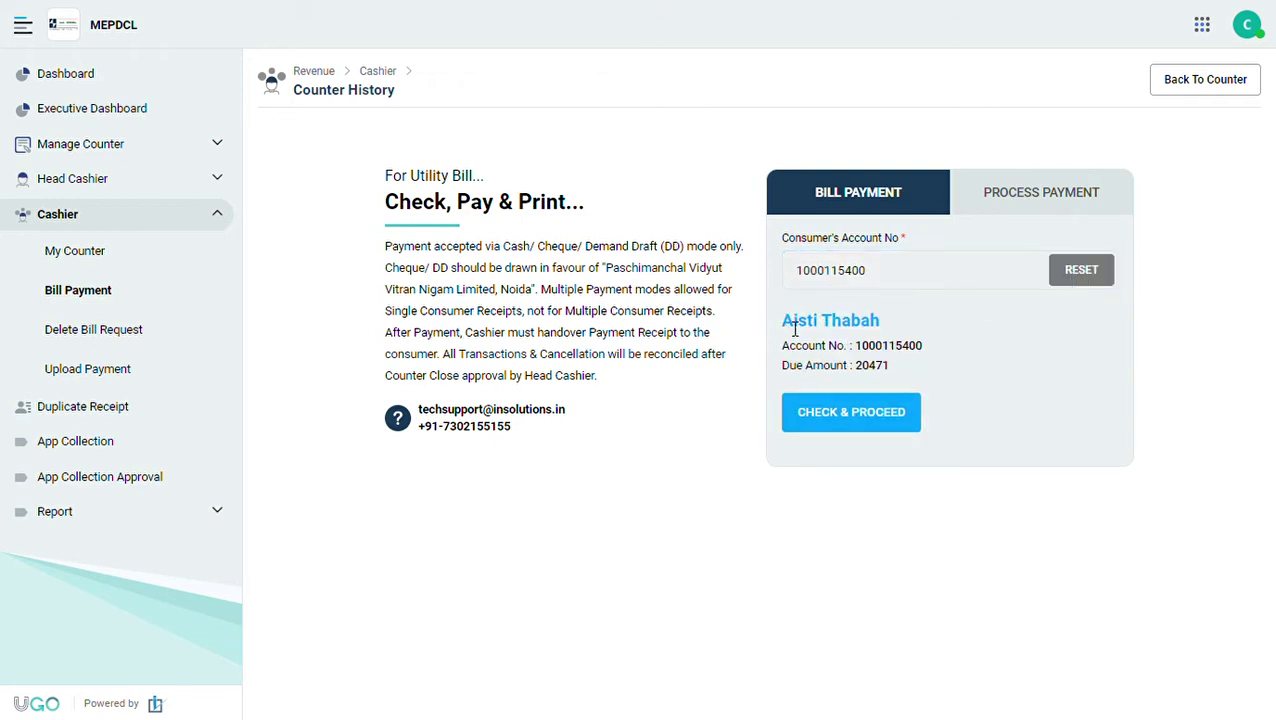
{"action": "left_click_drag", "start_coordinate": [784, 326], "coordinate": [904, 372]}
{"action": "left_click", "coordinate": [849, 411]}
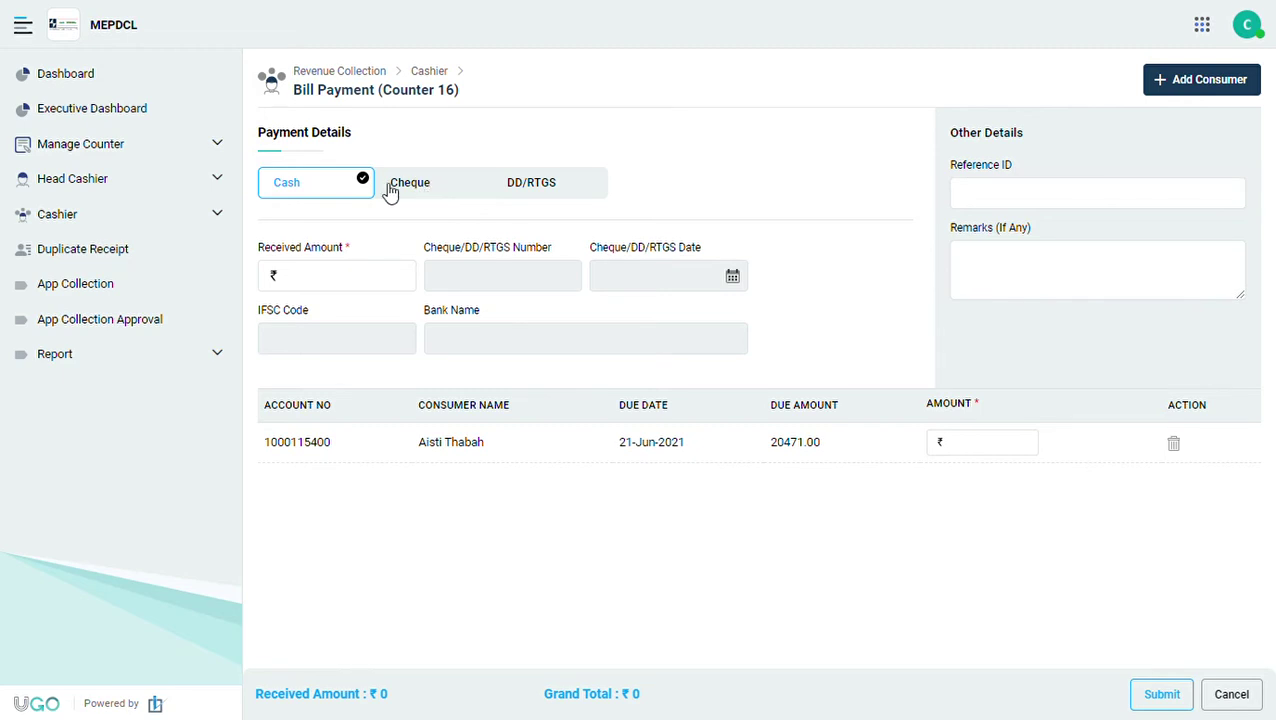
Set the bill's payment mode to Cheque after trying Cash and DD/RTGS.
{"action": "left_click", "coordinate": [430, 190]}
{"action": "left_click", "coordinate": [530, 190]}
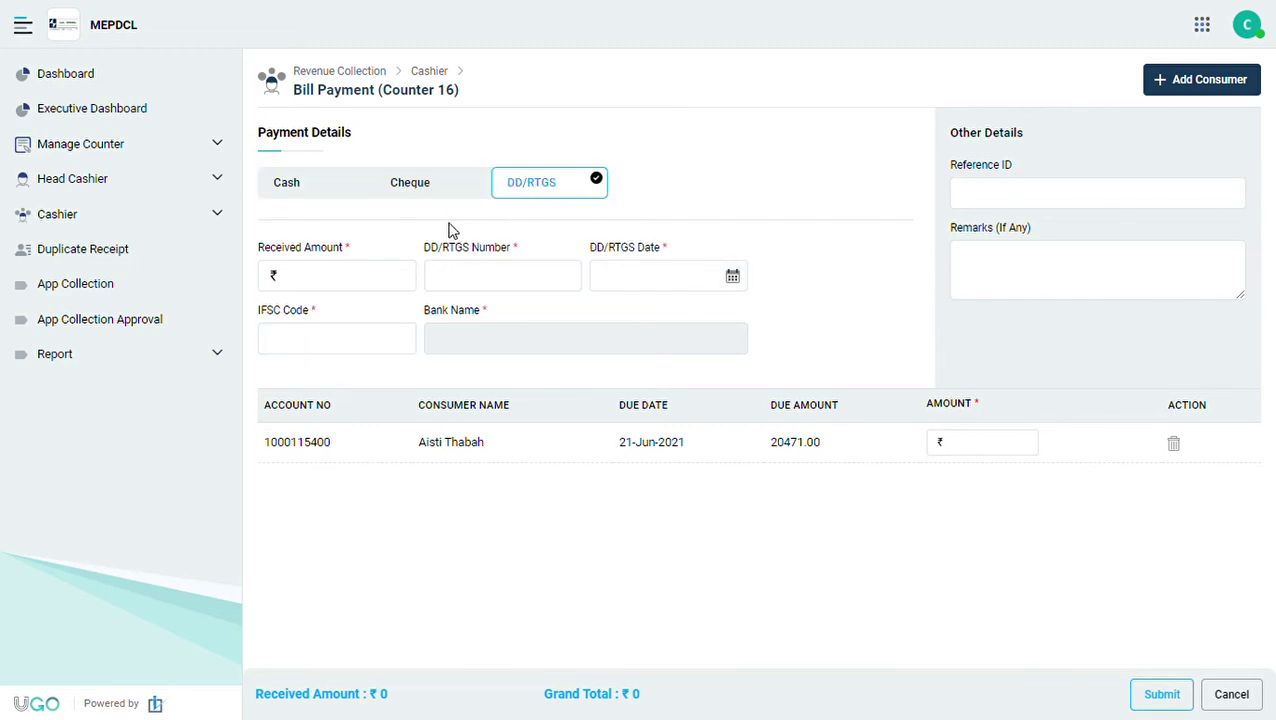
{"action": "left_click", "coordinate": [305, 190]}
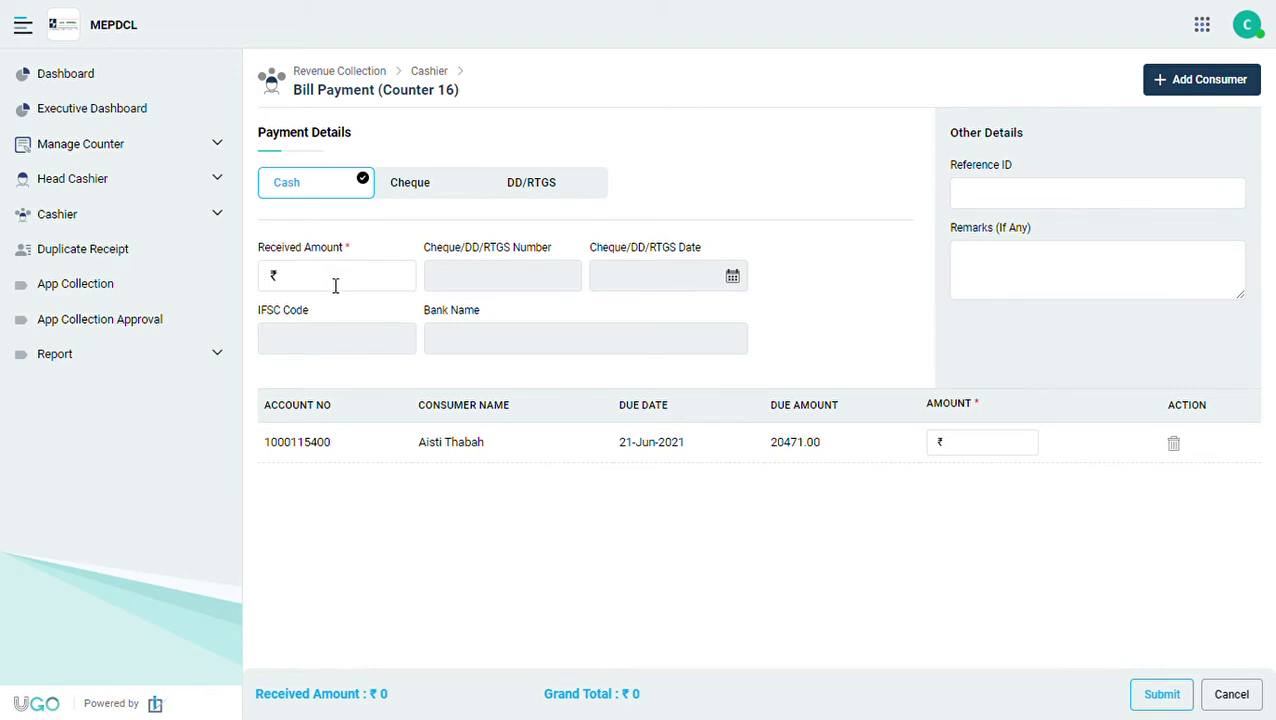
{"action": "left_click", "coordinate": [422, 192]}
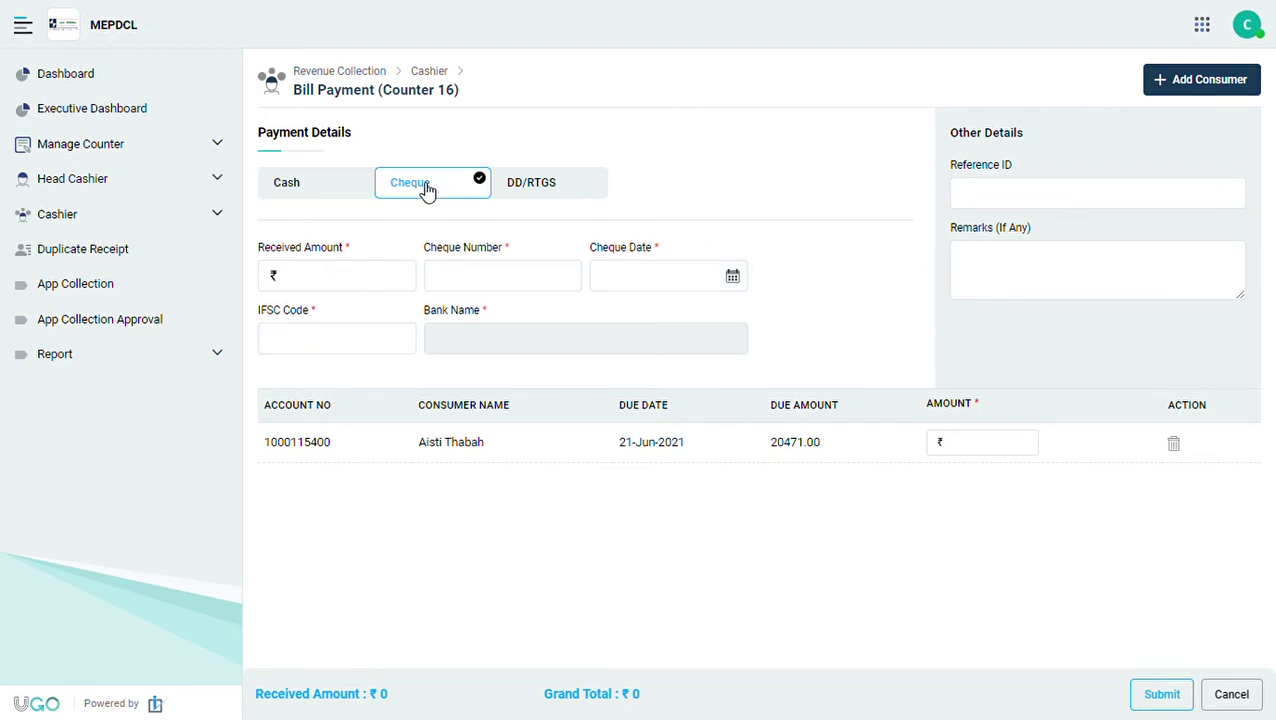
{"action": "left_click", "coordinate": [342, 283]}
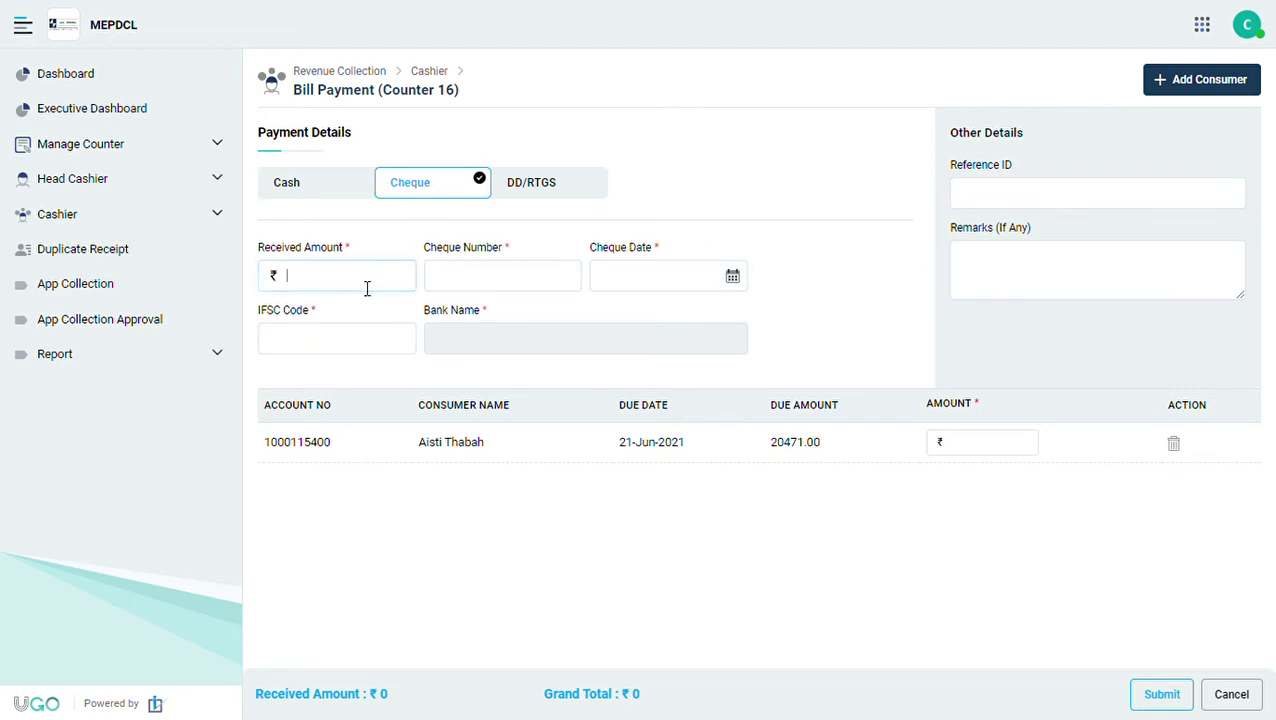
{"action": "left_click", "coordinate": [510, 277]}
{"action": "left_click", "coordinate": [512, 188]}
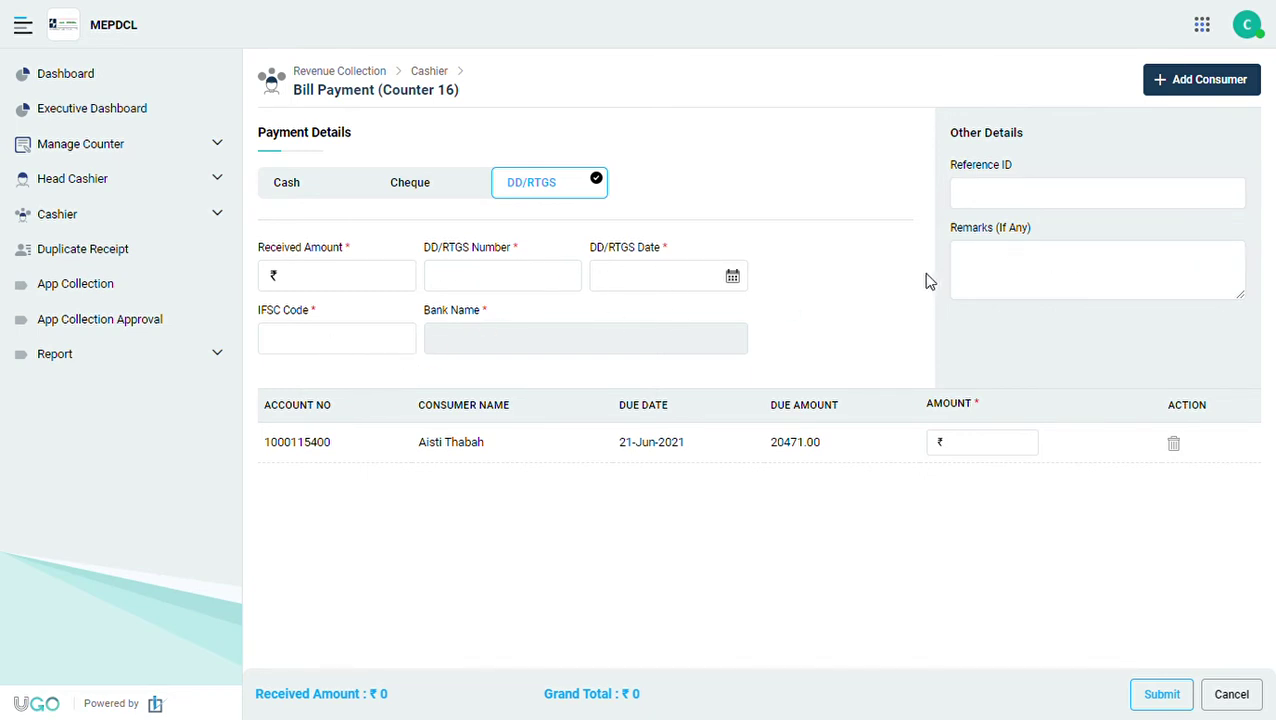
{"action": "left_click", "coordinate": [427, 190]}
{"action": "left_click", "coordinate": [348, 273]}
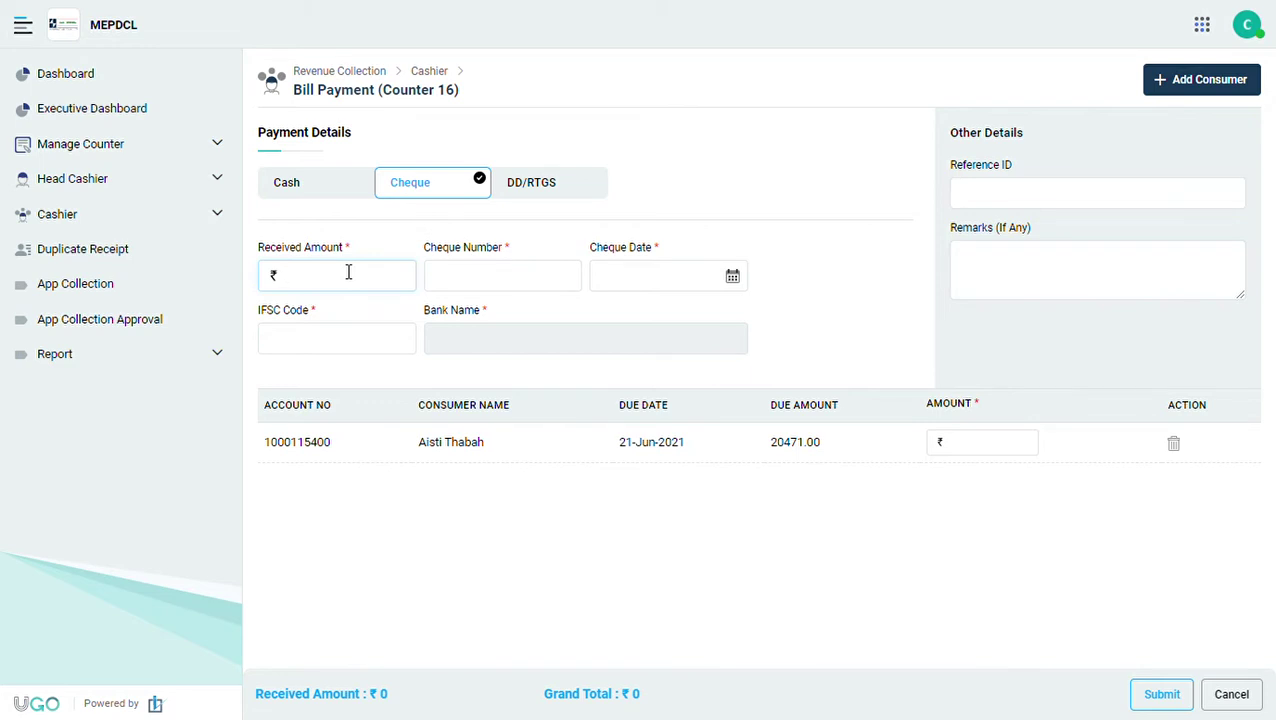
Enter a ₹250 cheque, number 158741, dated 14-Jun-2021, with IFSC SBIN0000048 (State Bank of India).
{"action": "type", "text": "250"}
{"action": "left_click", "coordinate": [470, 284]}
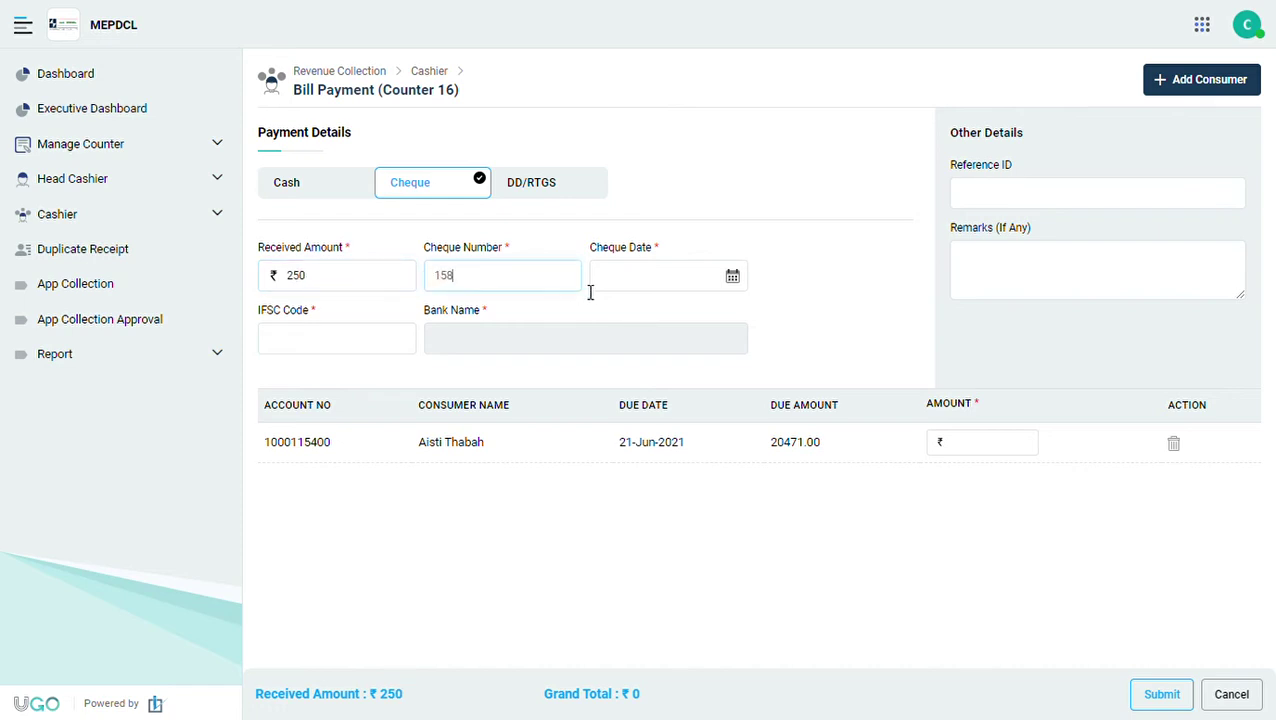
{"action": "type", "text": "158741"}
{"action": "left_click", "coordinate": [644, 276]}
{"action": "left_click", "coordinate": [567, 390]}
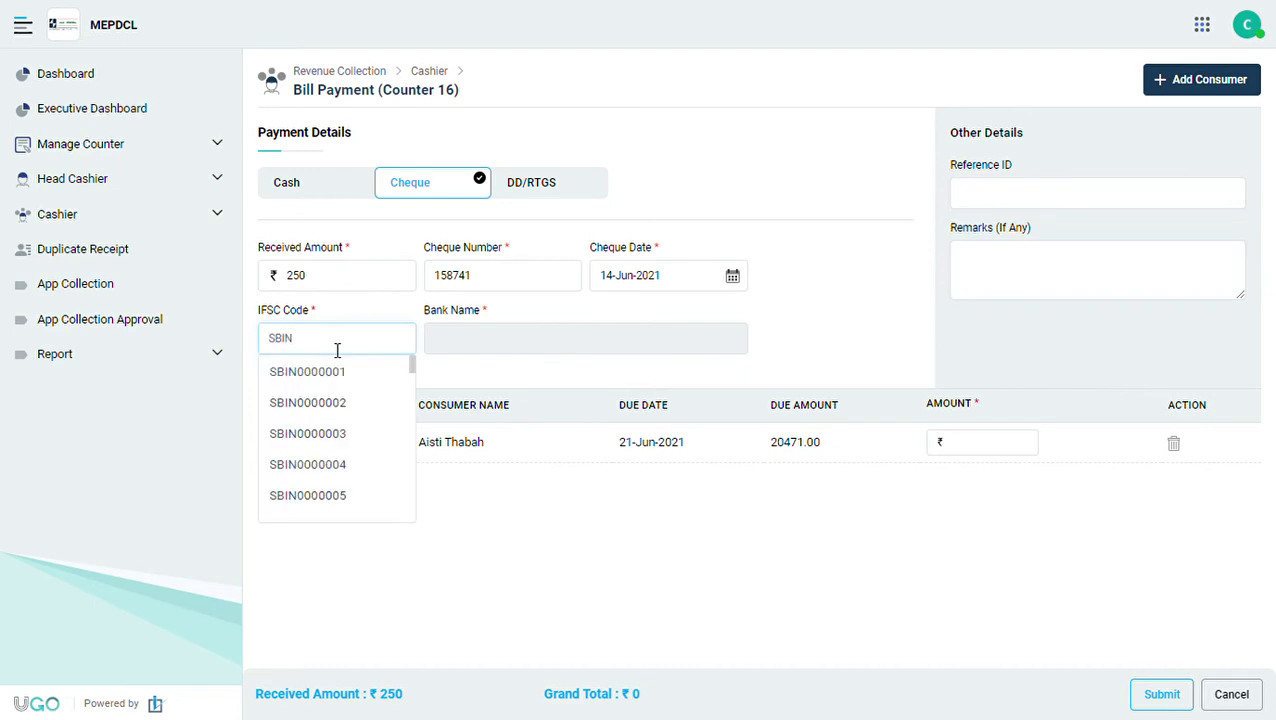
{"action": "scroll", "coordinate": [322, 455], "scroll_direction": "down", "scroll_amount": 15}
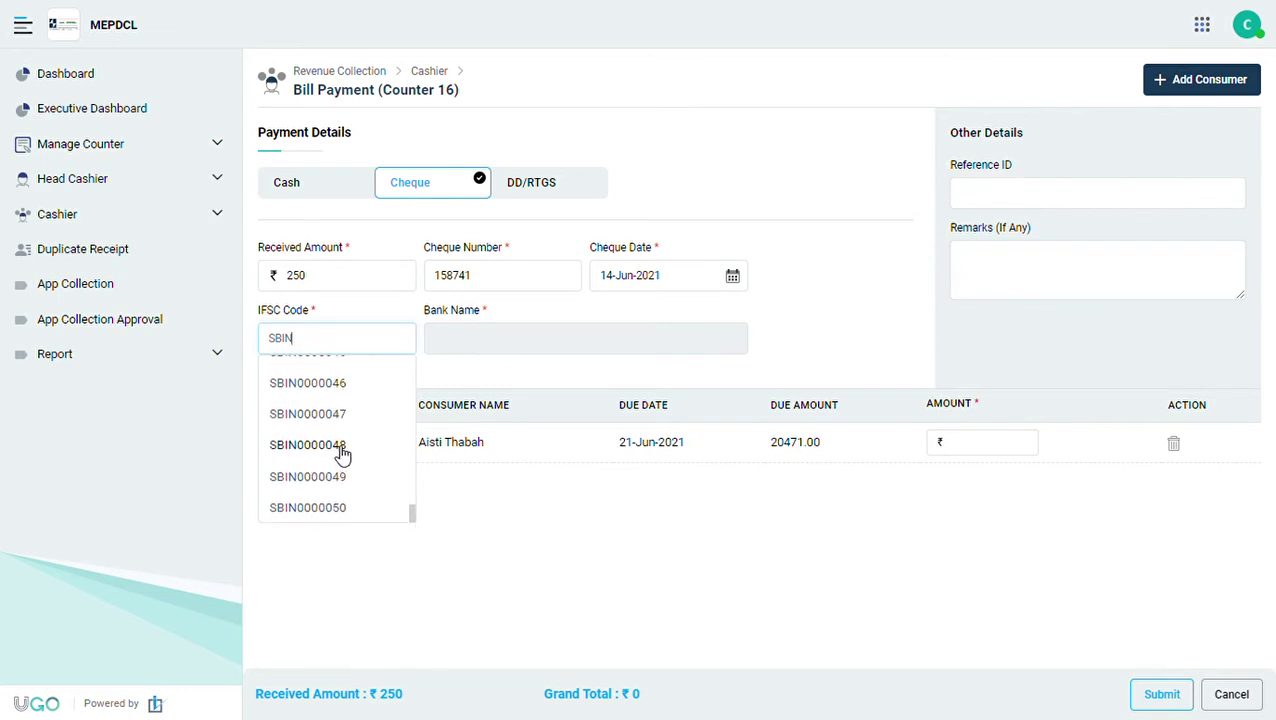
{"action": "left_click", "coordinate": [341, 455]}
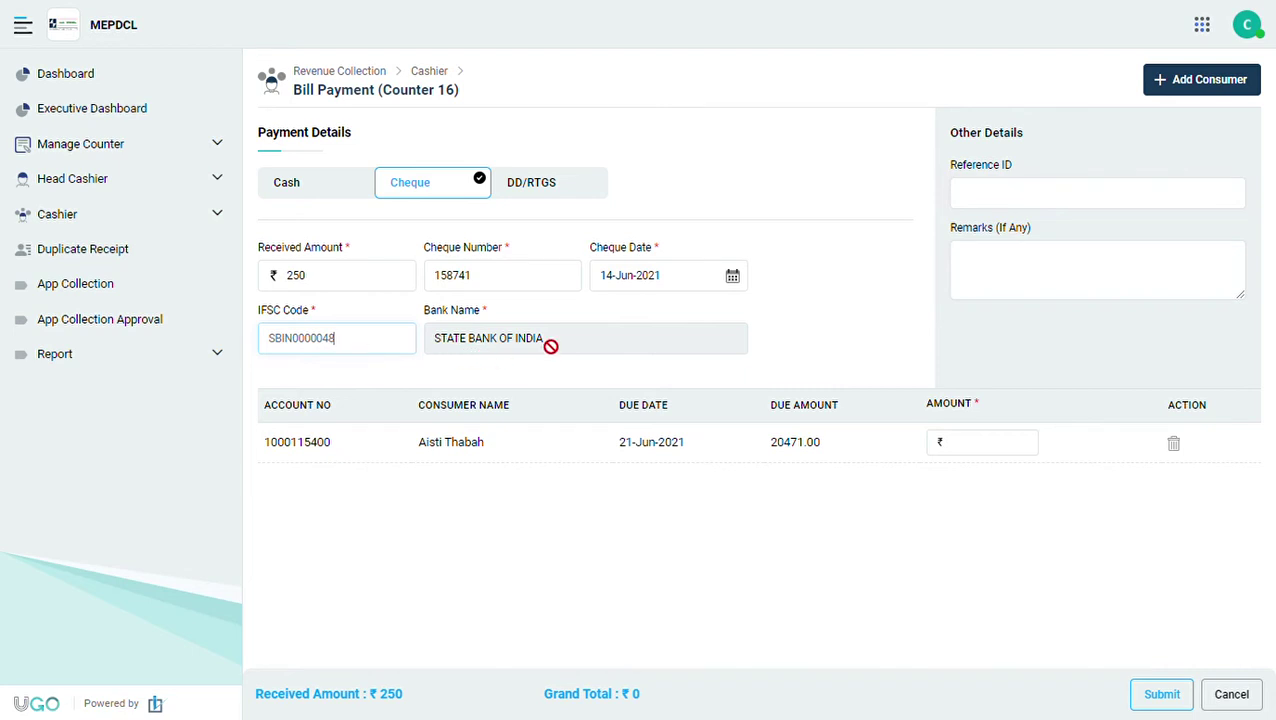
{"action": "left_click_drag", "start_coordinate": [566, 342], "coordinate": [436, 342]}
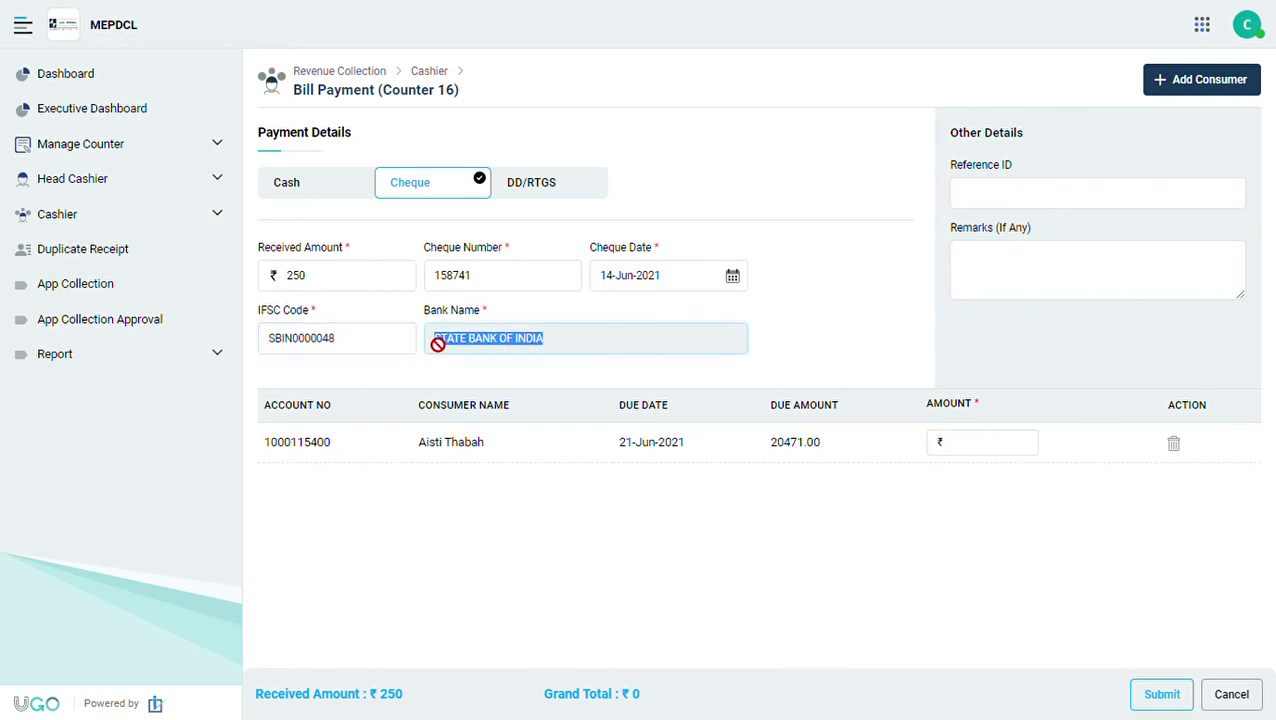
{"action": "left_click", "coordinate": [644, 582]}
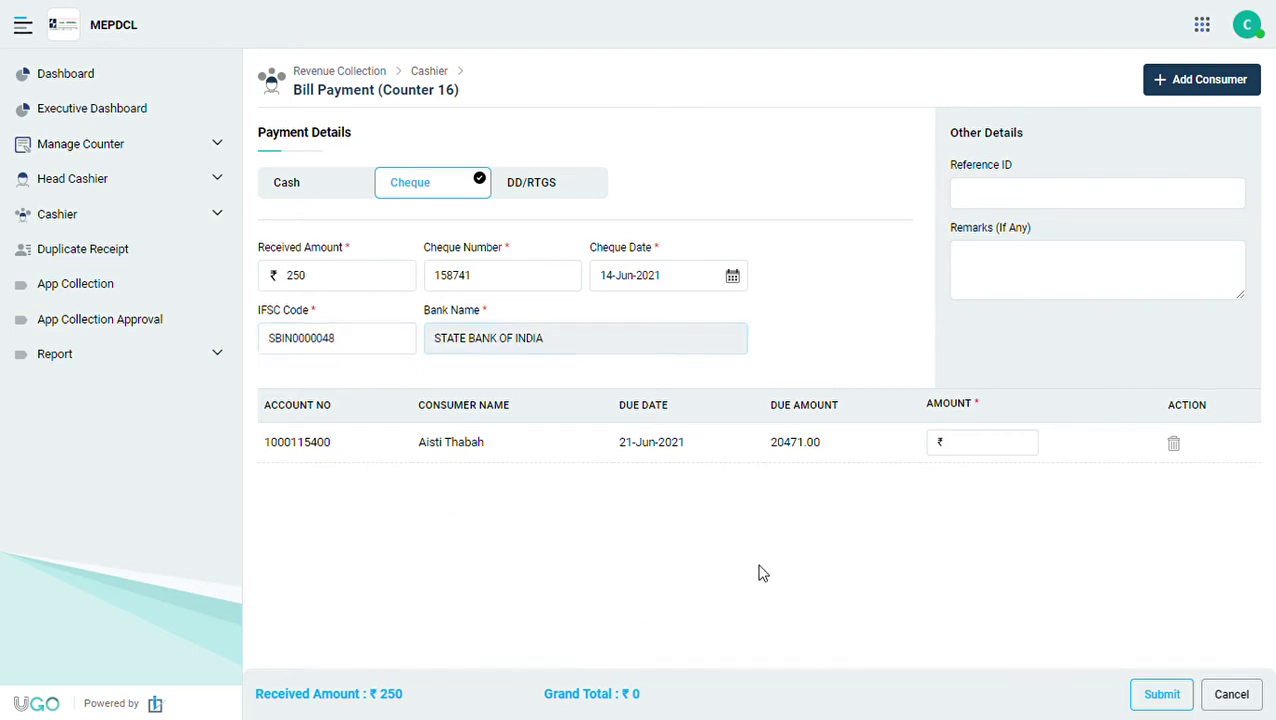
Fill in reference ID 123654987 and the remark 'ok', then check the received amount and grand total.
{"action": "left_click", "coordinate": [975, 444]}
{"action": "left_click", "coordinate": [1029, 203]}
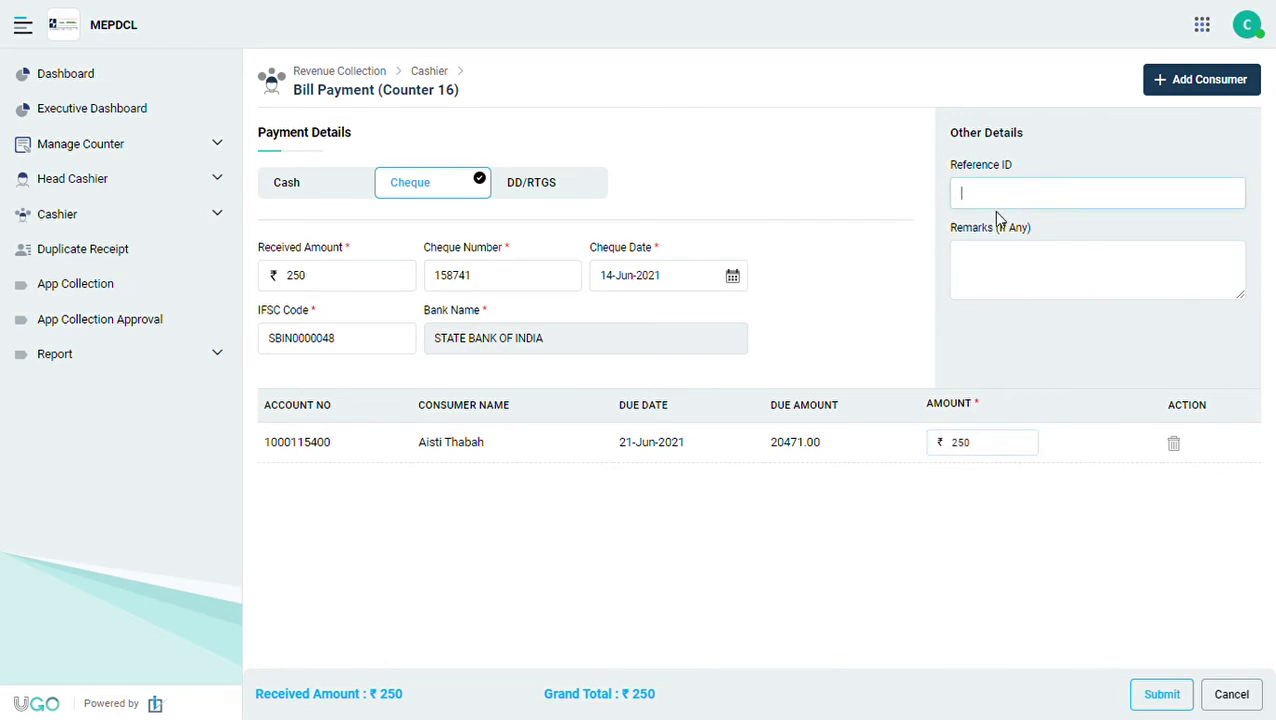
{"action": "type", "text": "12365498700"}
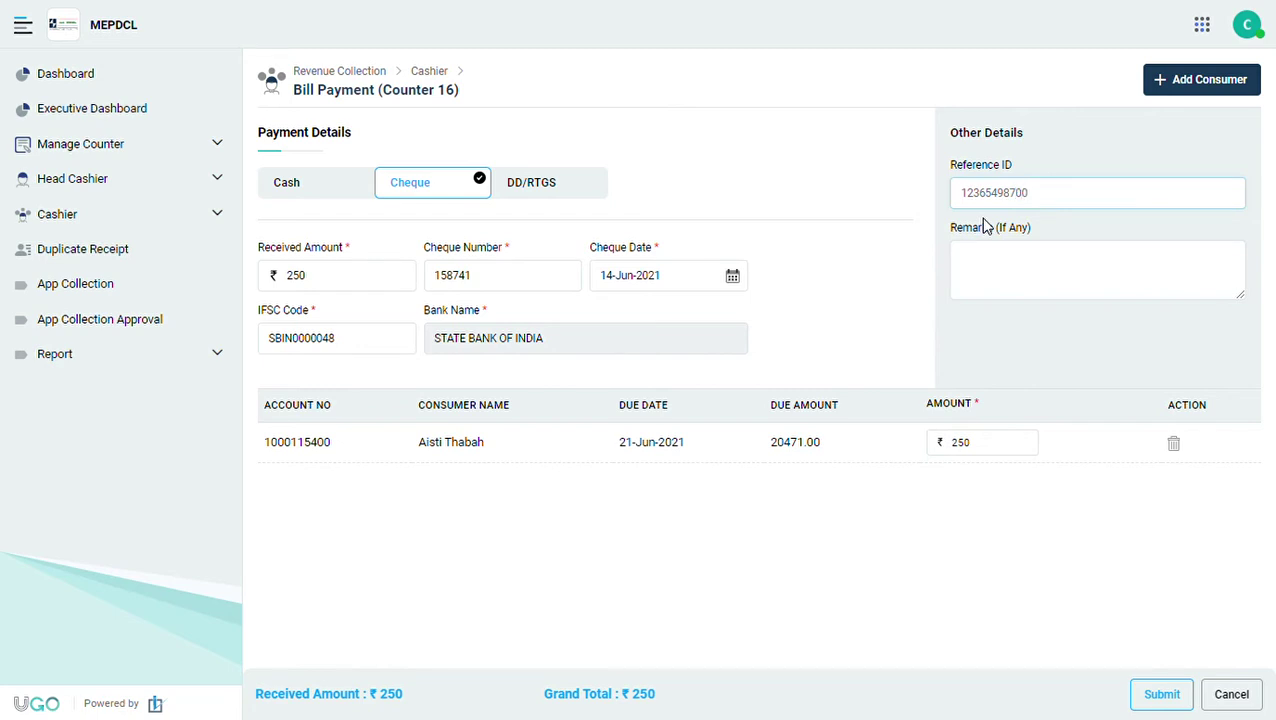
{"action": "left_click", "coordinate": [1037, 134]}
{"action": "left_click", "coordinate": [1051, 194]}
{"action": "left_click", "coordinate": [1020, 282]}
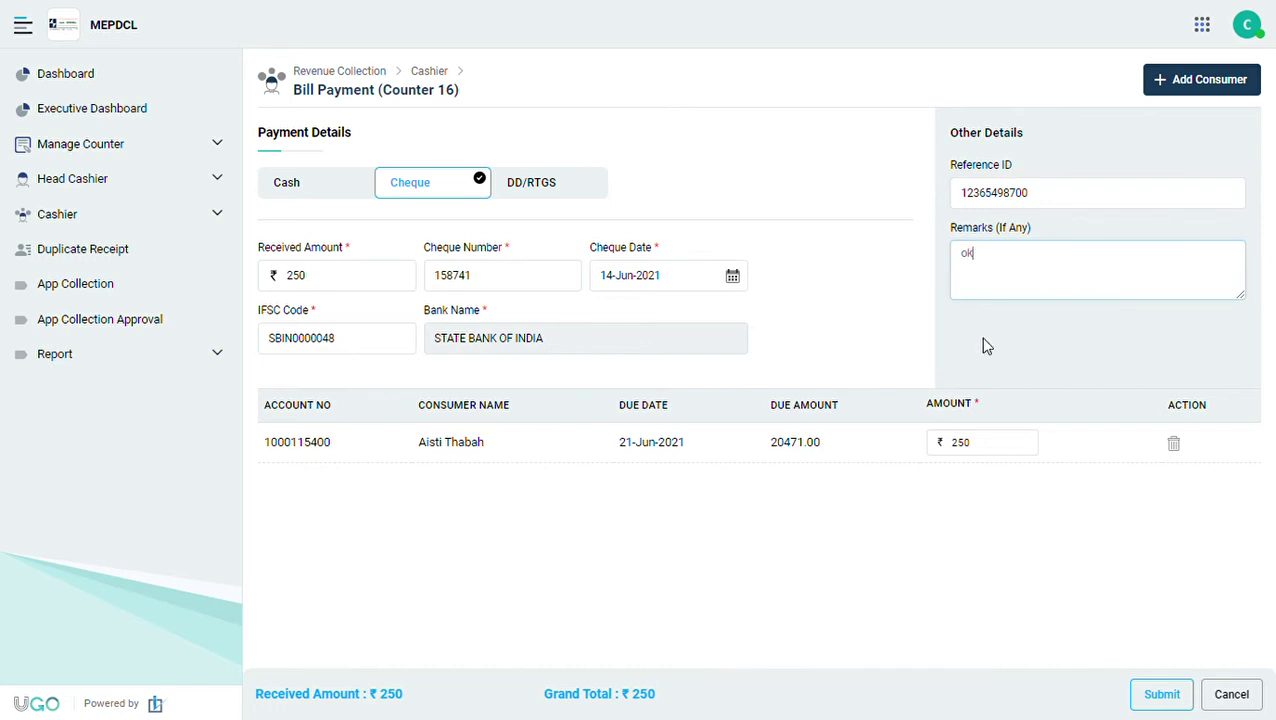
{"action": "left_click", "coordinate": [1077, 347]}
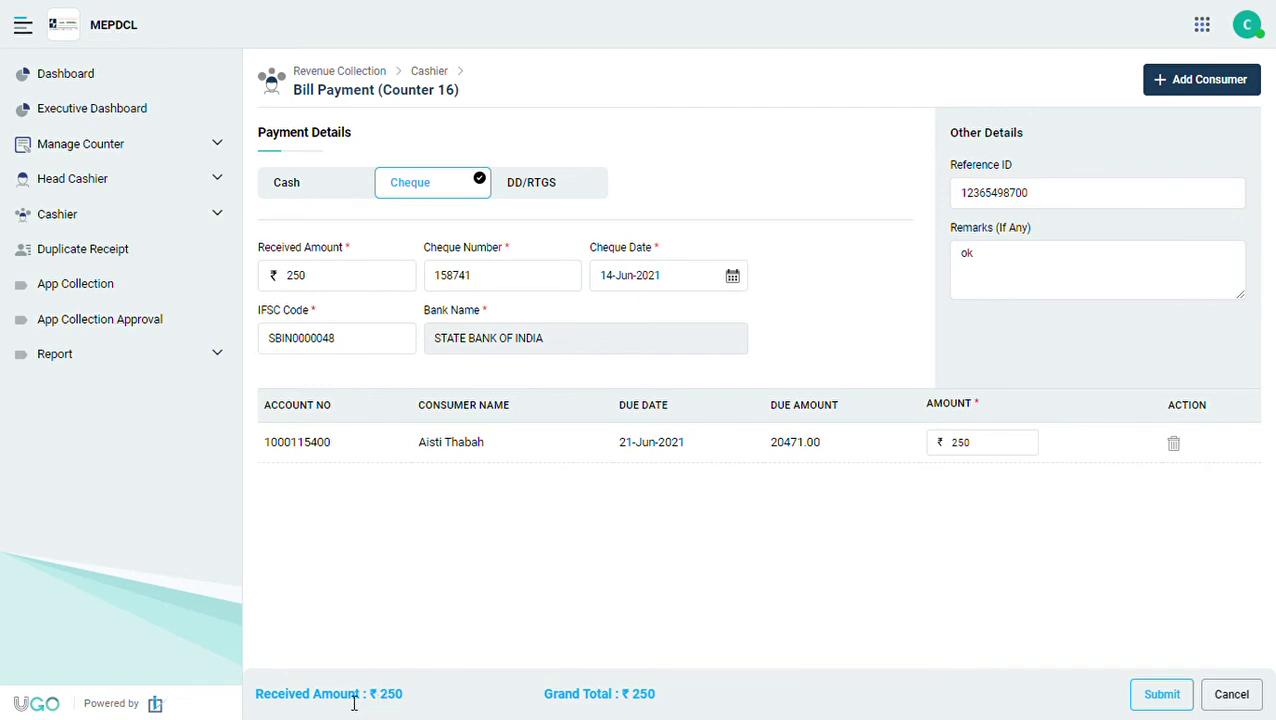
{"action": "left_click_drag", "start_coordinate": [344, 708], "coordinate": [697, 696]}
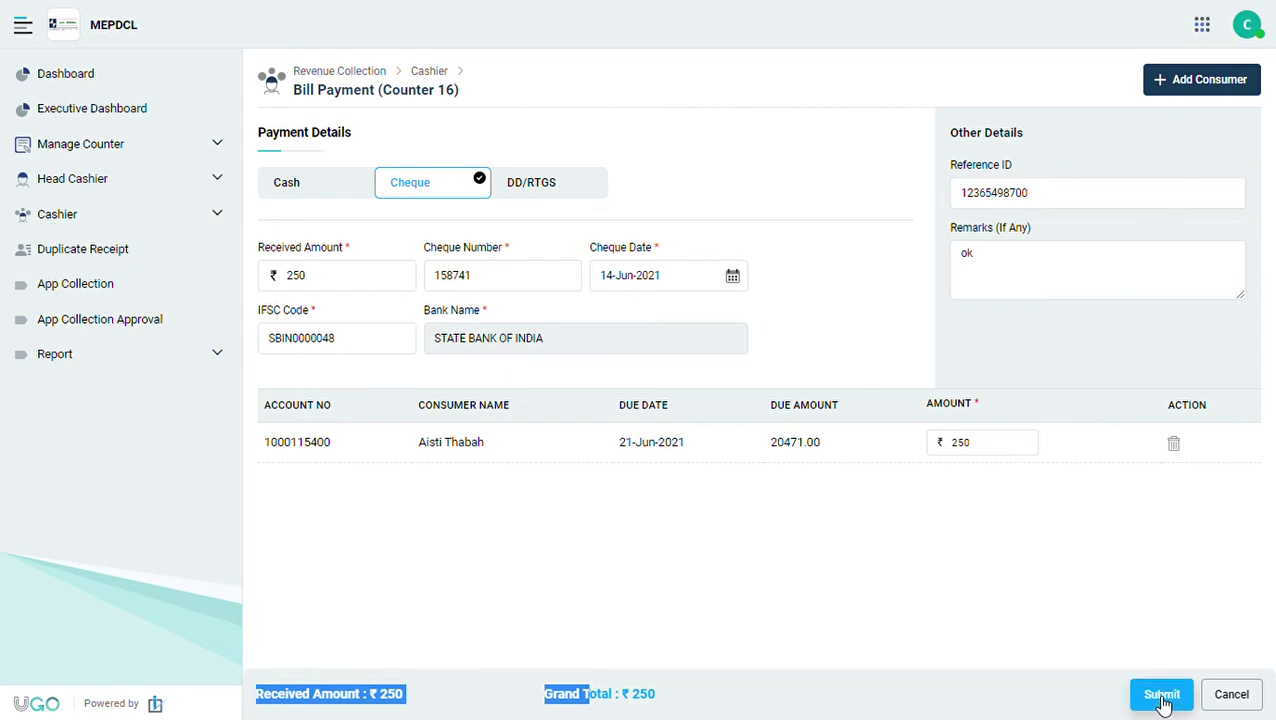
Submit the ₹250 cheque and verify the receipt's number, Cheque mode, amount and bank before going back.
{"action": "left_click", "coordinate": [1162, 700]}
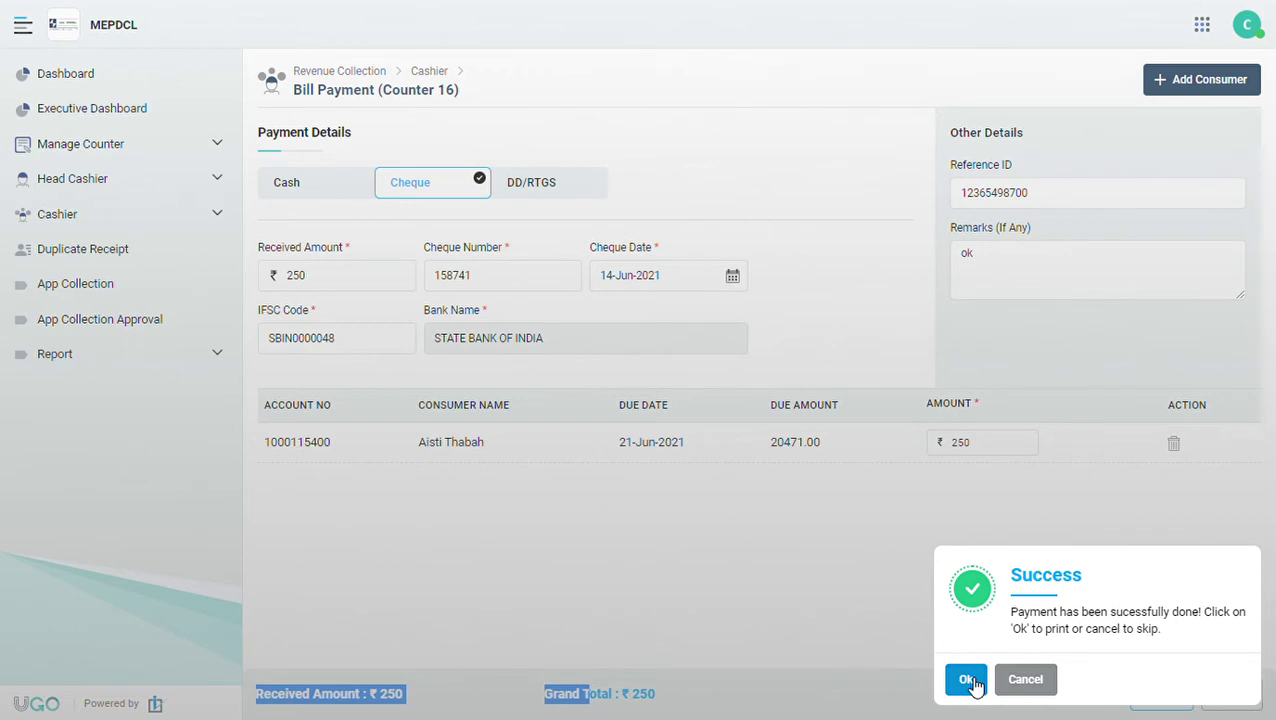
{"action": "left_click", "coordinate": [968, 680]}
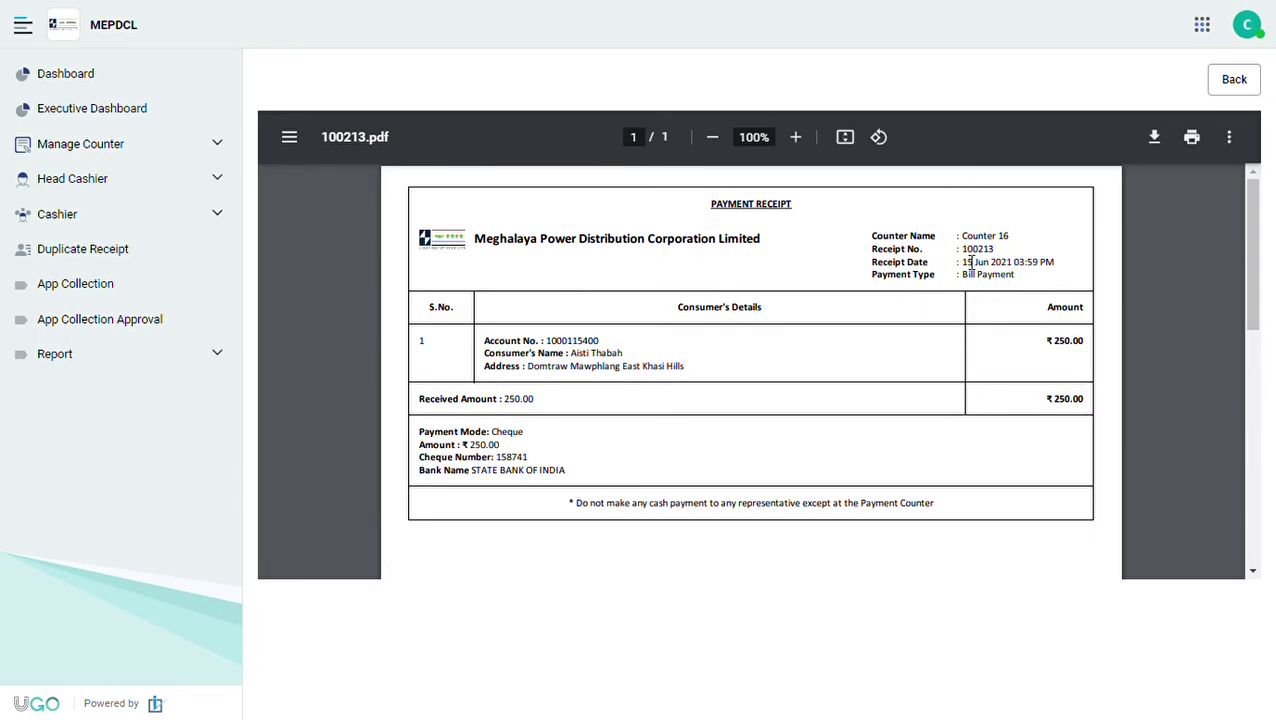
{"action": "left_click_drag", "start_coordinate": [966, 251], "coordinate": [1032, 241]}
{"action": "left_click", "coordinate": [1051, 352]}
{"action": "double_click", "coordinate": [499, 437]}
{"action": "left_click_drag", "start_coordinate": [466, 454], "coordinate": [594, 486]}
{"action": "scroll", "coordinate": [595, 428], "scroll_direction": "down", "scroll_amount": 3}
{"action": "scroll", "coordinate": [593, 430], "scroll_direction": "up", "scroll_amount": 3}
{"action": "left_click", "coordinate": [1234, 80]}
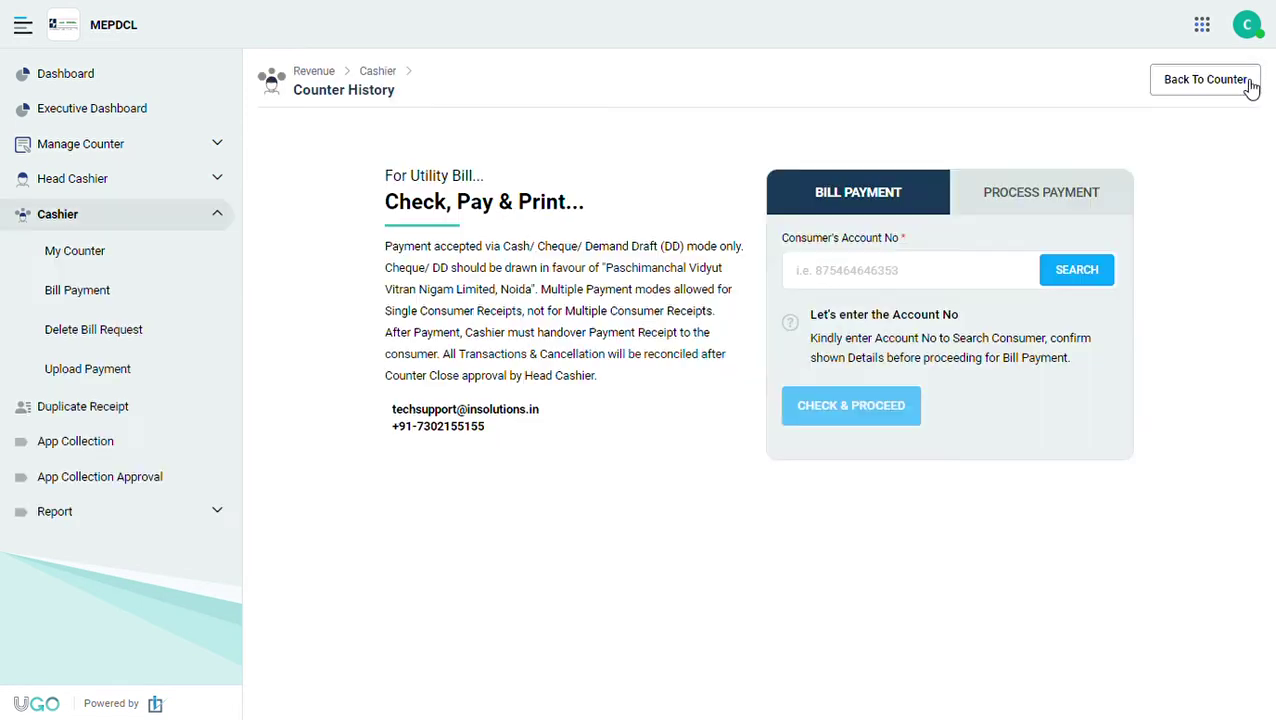
Search account 1000 and proceed with its 3735.00 bill due 19-Jun-2021.
{"action": "left_click", "coordinate": [825, 285]}
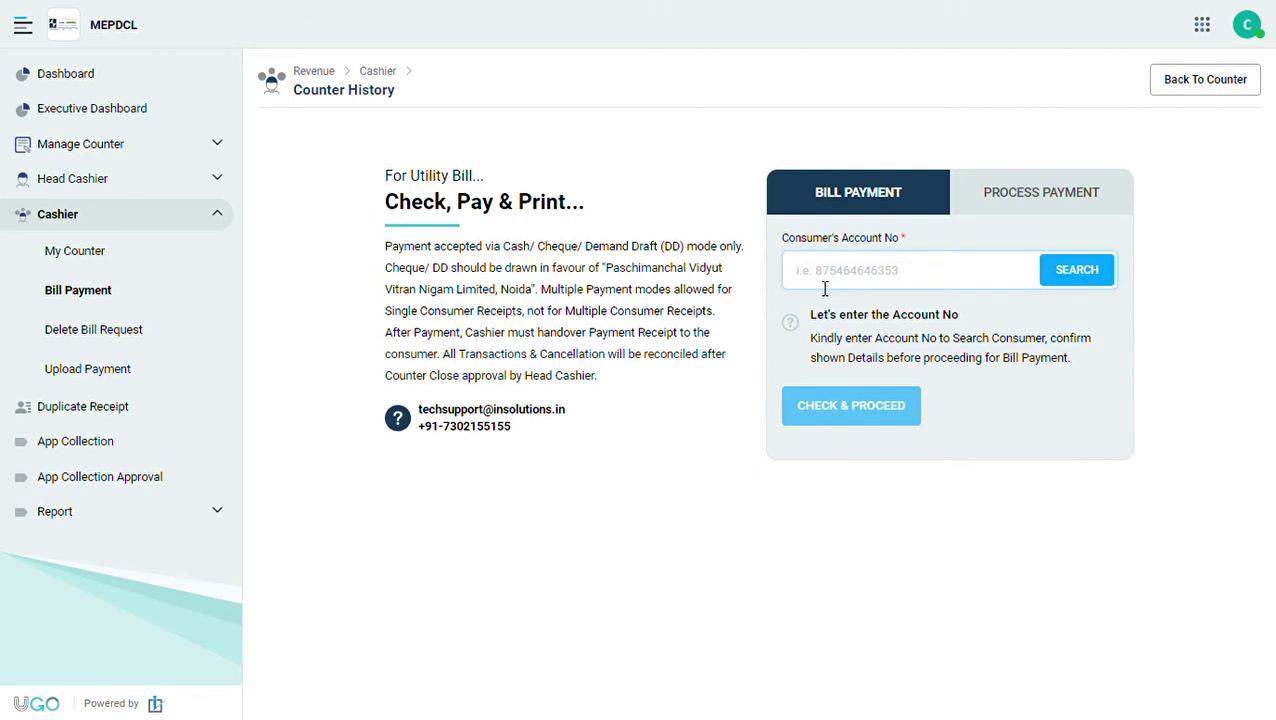
{"action": "left_click", "coordinate": [1070, 272]}
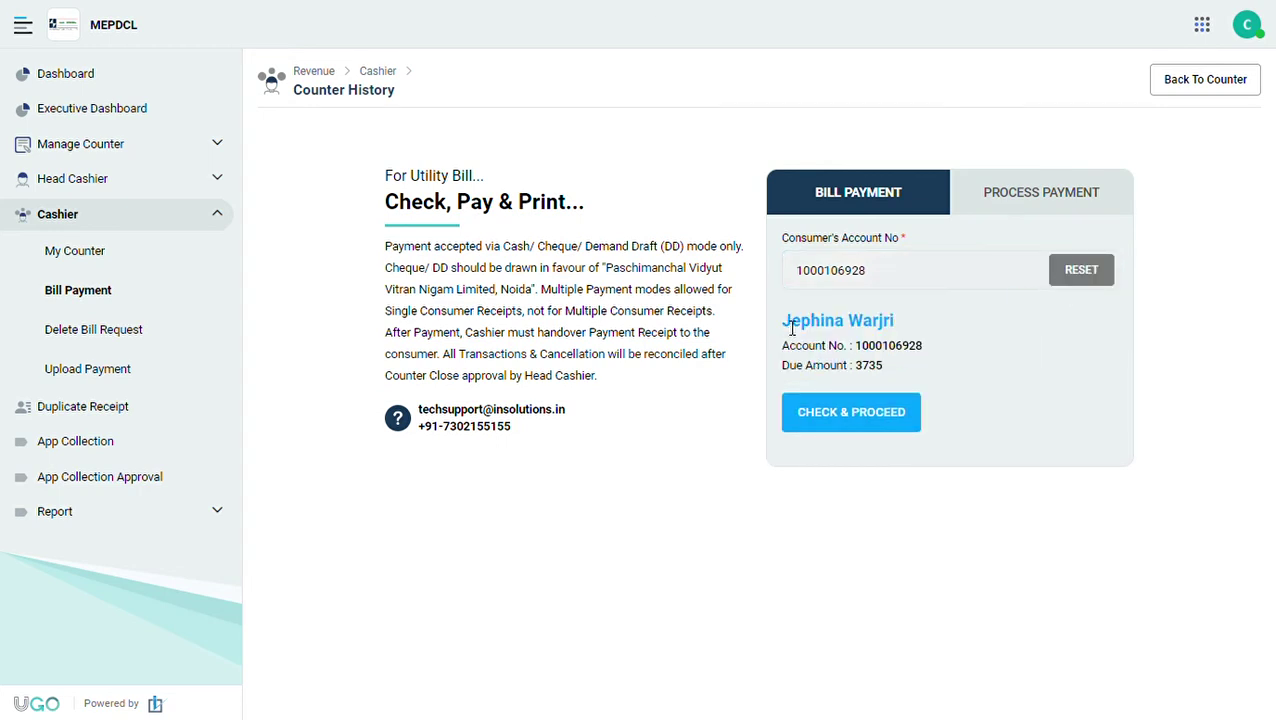
{"action": "left_click_drag", "start_coordinate": [773, 320], "coordinate": [912, 322]}
{"action": "left_click", "coordinate": [885, 416]}
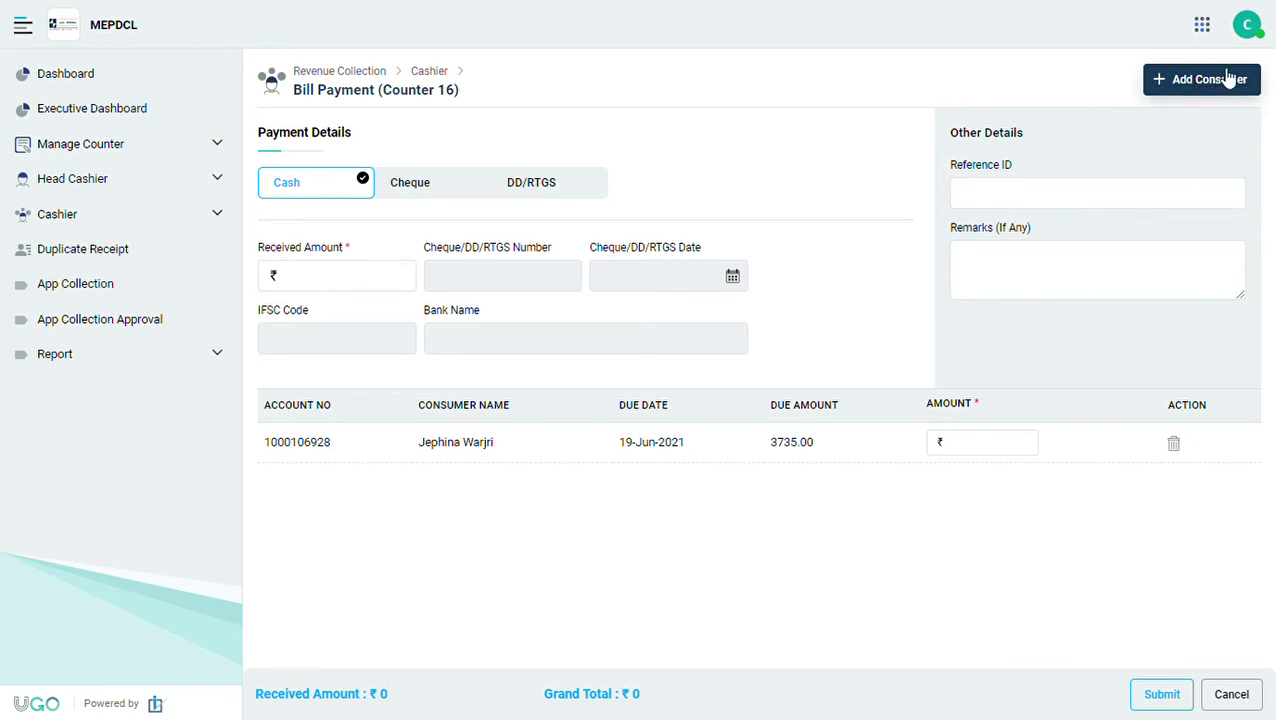
Use Add Consumer to attach another consumer's ₹275 bill due 22-Jun-2021 to the payment.
{"action": "left_click", "coordinate": [1210, 80]}
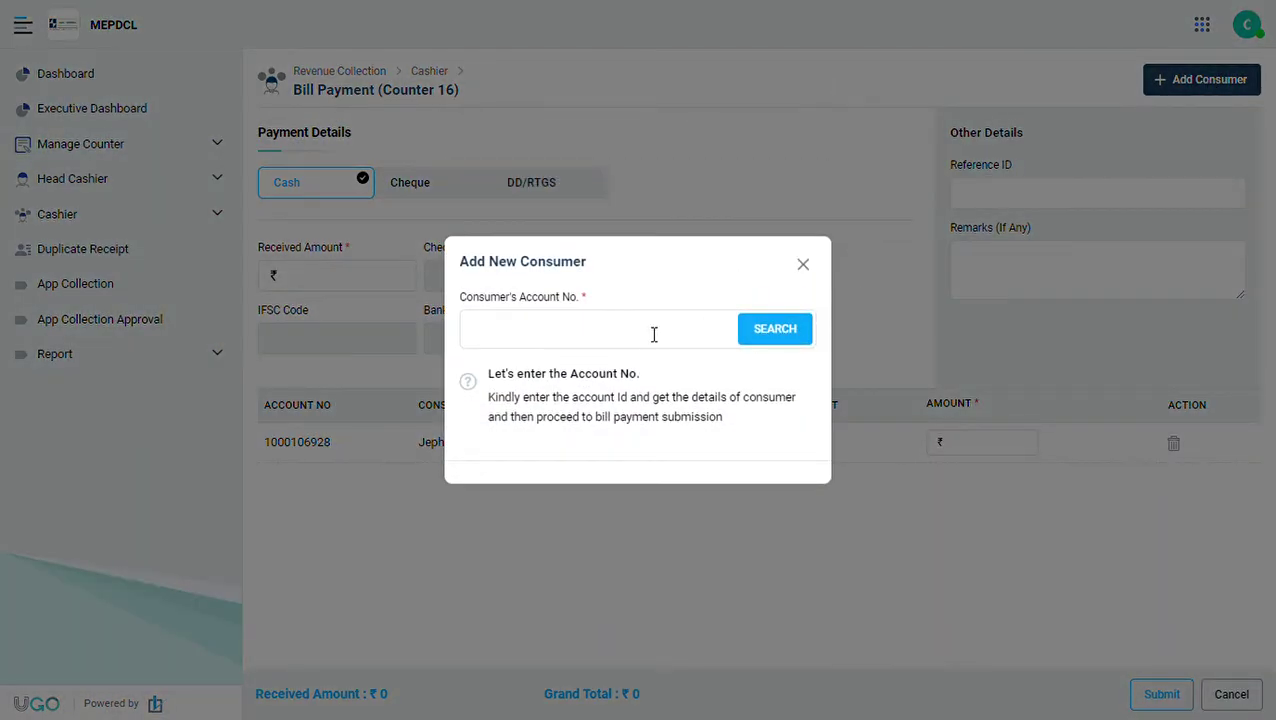
{"action": "left_click", "coordinate": [583, 346]}
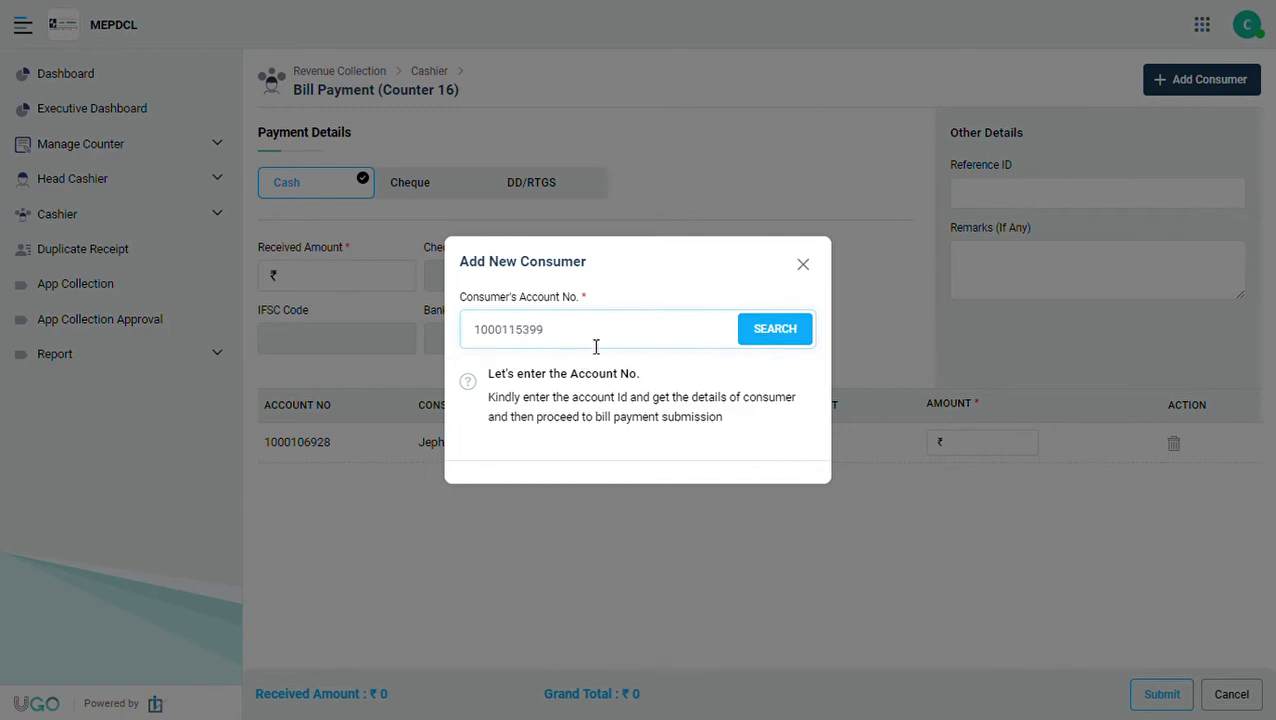
{"action": "left_click", "coordinate": [767, 341]}
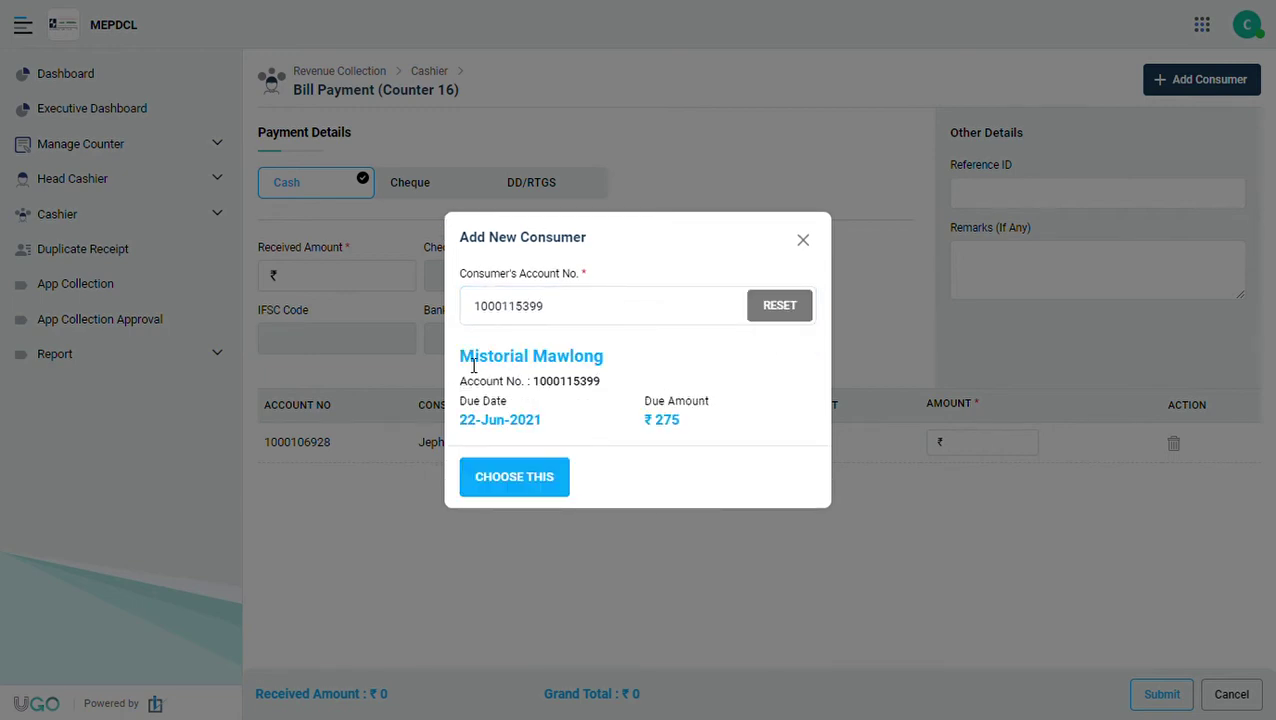
{"action": "left_click_drag", "start_coordinate": [458, 358], "coordinate": [612, 358]}
{"action": "left_click_drag", "start_coordinate": [500, 427], "coordinate": [567, 426]}
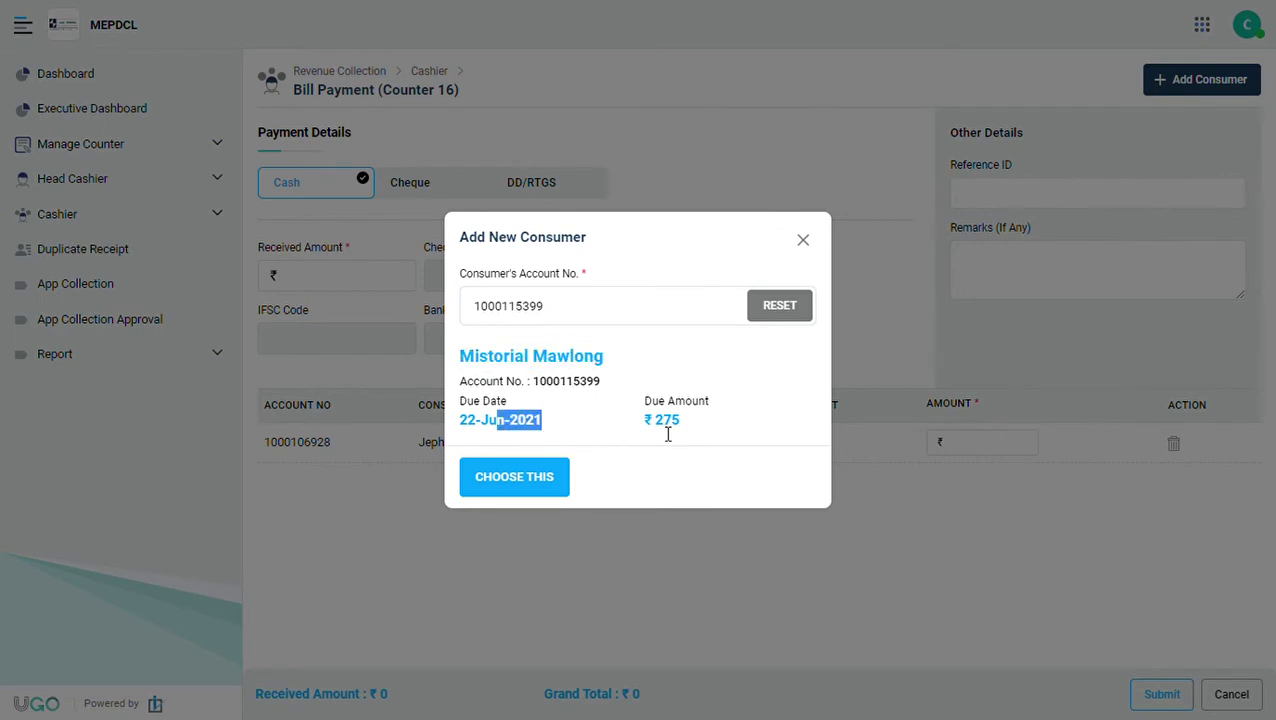
{"action": "left_click_drag", "start_coordinate": [659, 431], "coordinate": [716, 423]}
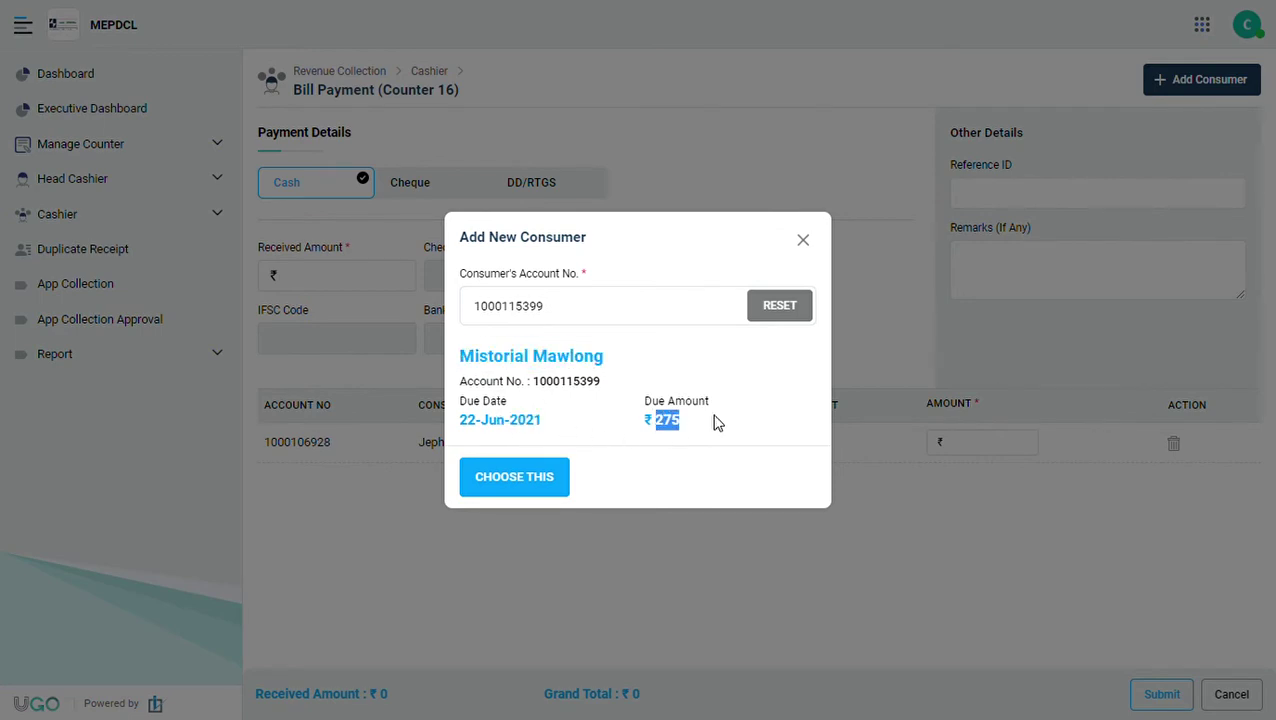
{"action": "left_click", "coordinate": [551, 481]}
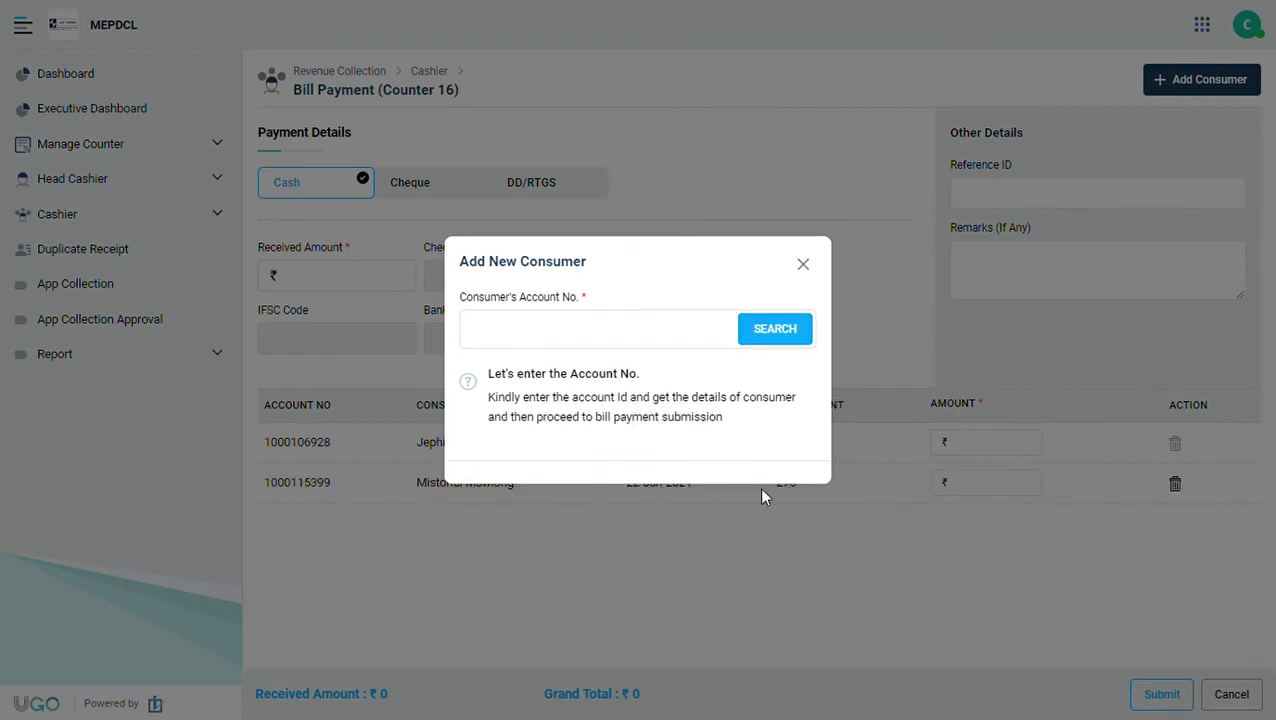
{"action": "left_click", "coordinate": [590, 338]}
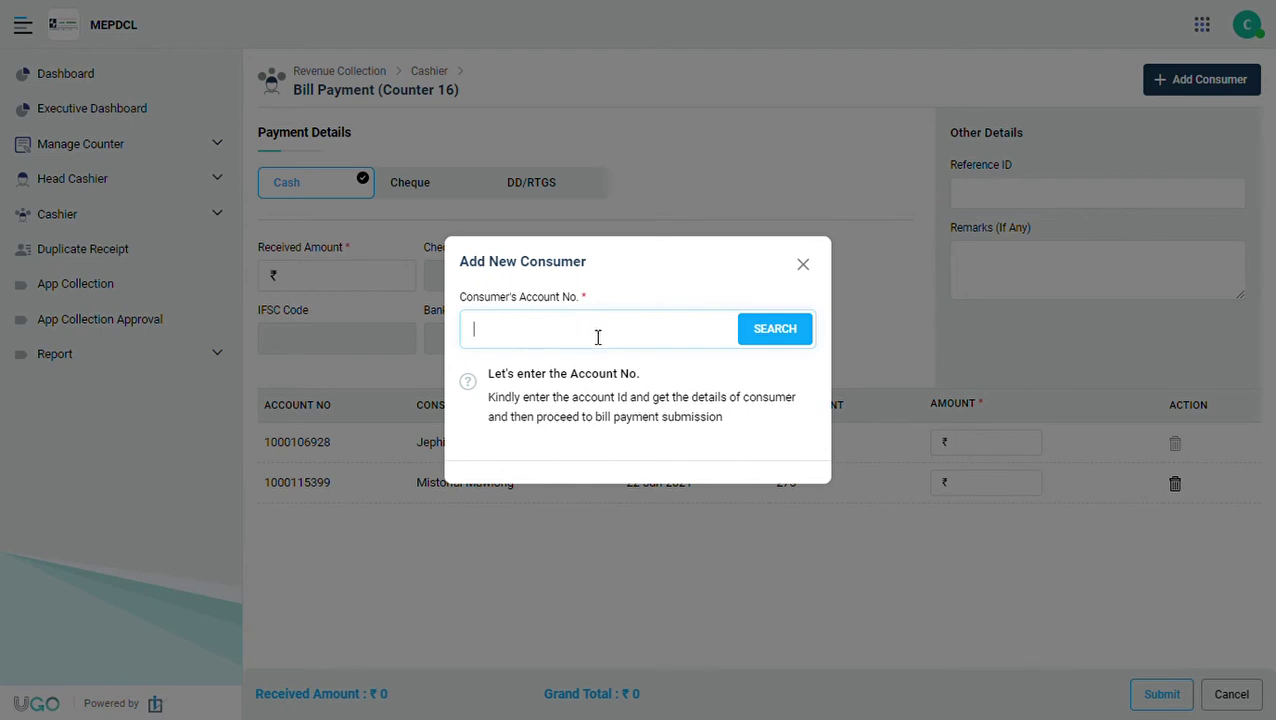
{"action": "left_click", "coordinate": [807, 262]}
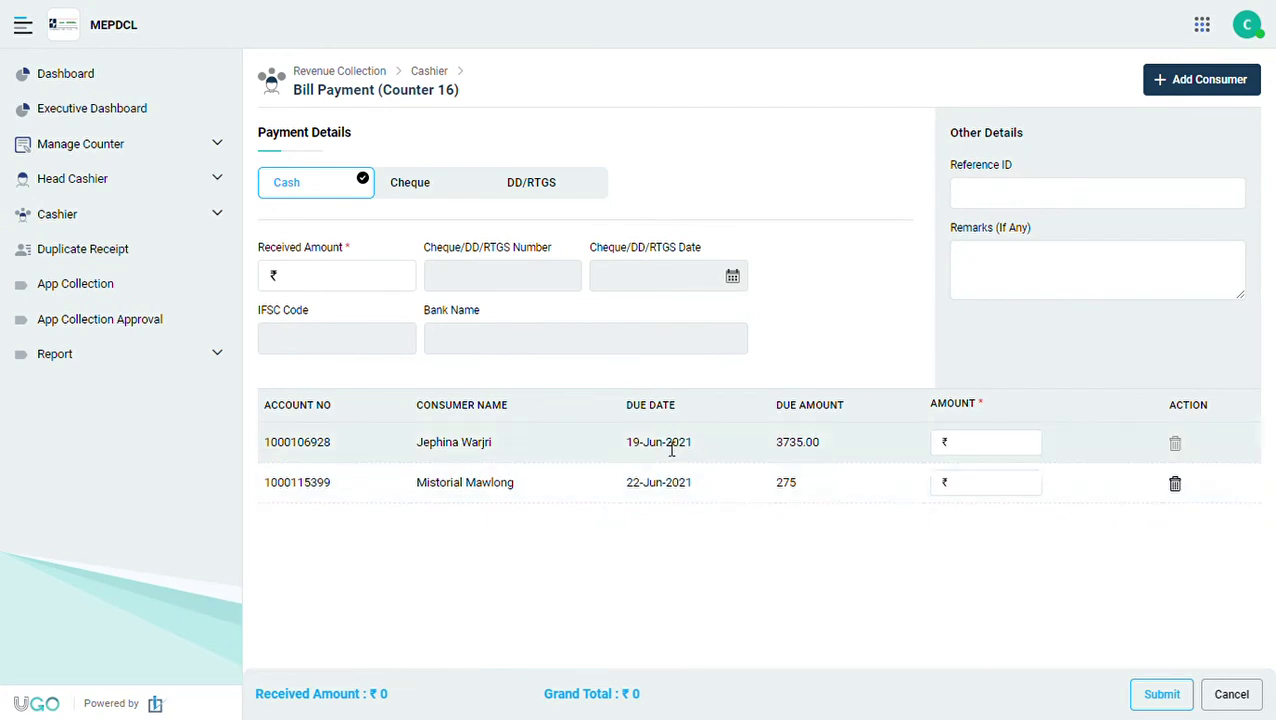
Enter 500 and 150 on the two bills, 650 as cash received, and submit.
{"action": "left_click", "coordinate": [970, 453]}
{"action": "type", "text": "500"}
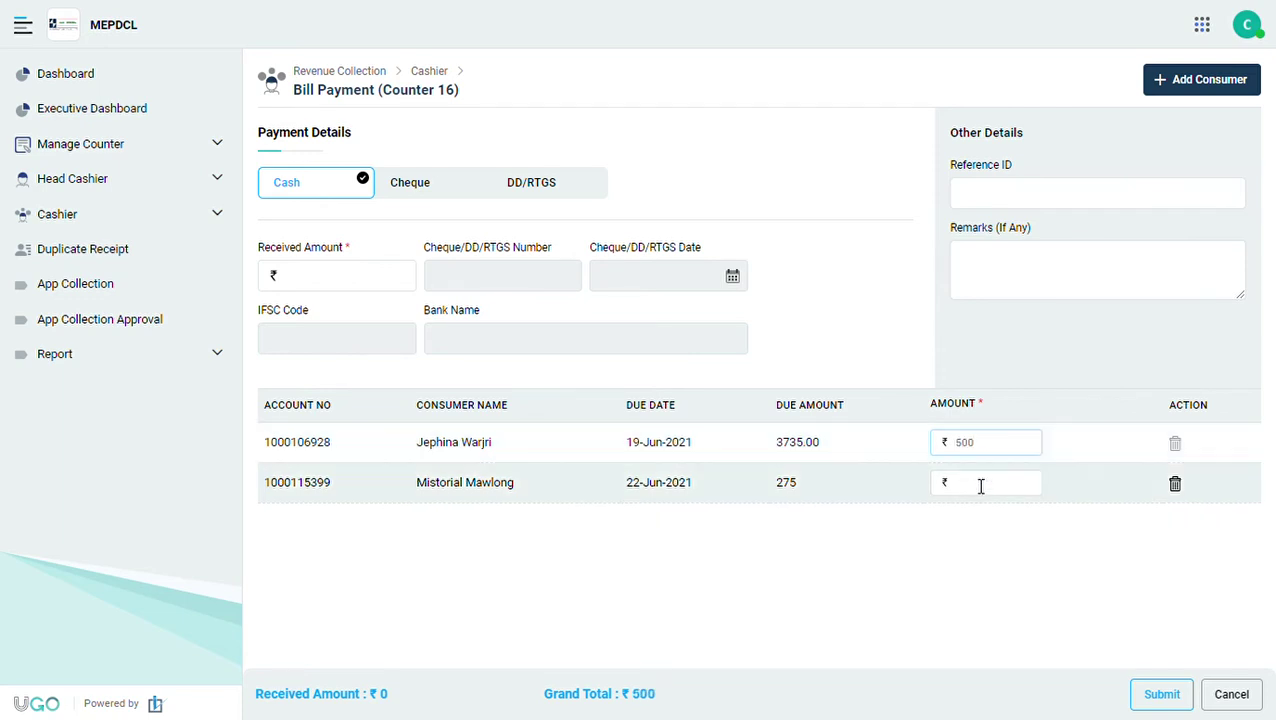
{"action": "left_click", "coordinate": [981, 487]}
{"action": "type", "text": "150"}
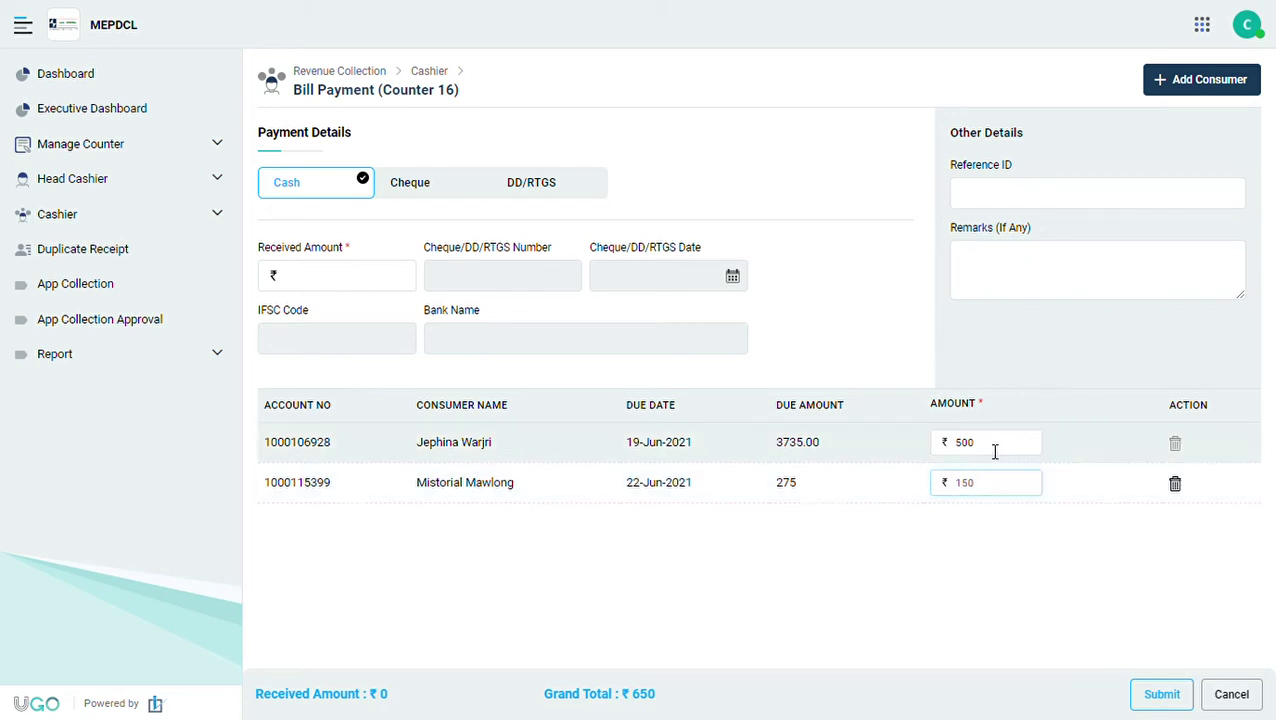
{"action": "left_click", "coordinate": [347, 281]}
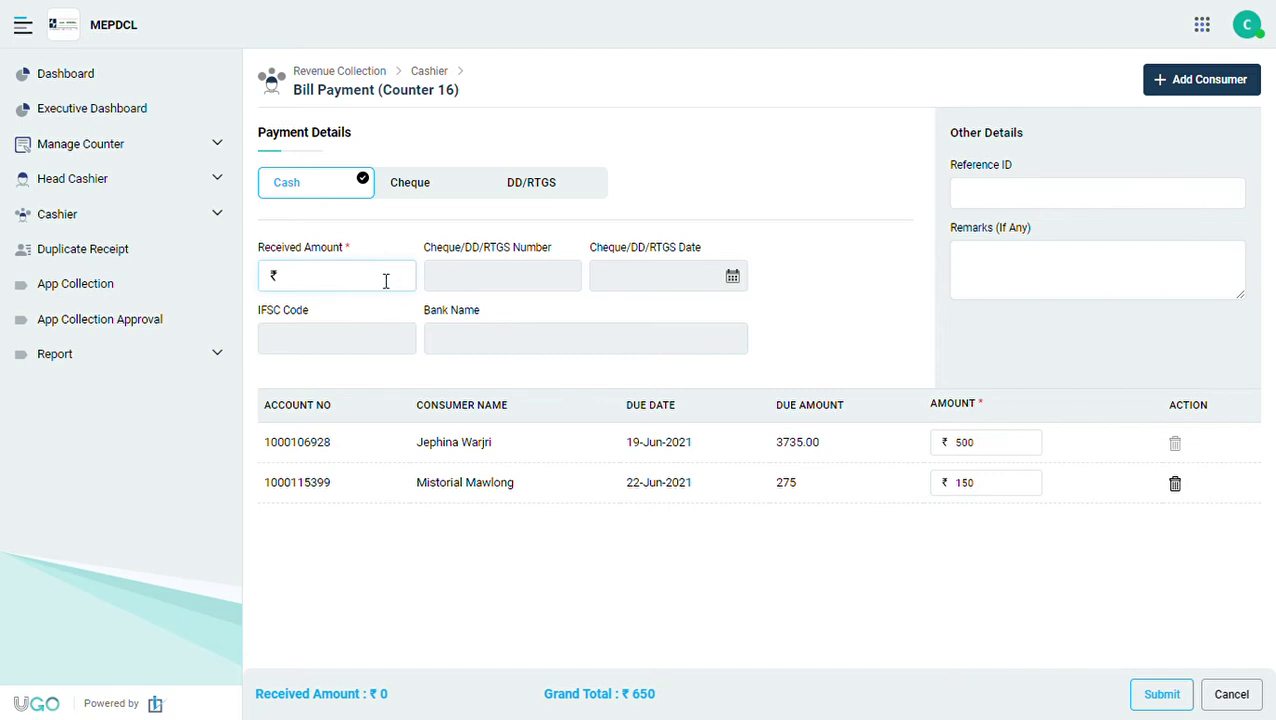
{"action": "type", "text": "650"}
{"action": "left_click", "coordinate": [678, 577]}
{"action": "left_click_drag", "start_coordinate": [335, 280], "coordinate": [290, 282]}
{"action": "left_click_drag", "start_coordinate": [367, 704], "coordinate": [677, 698]}
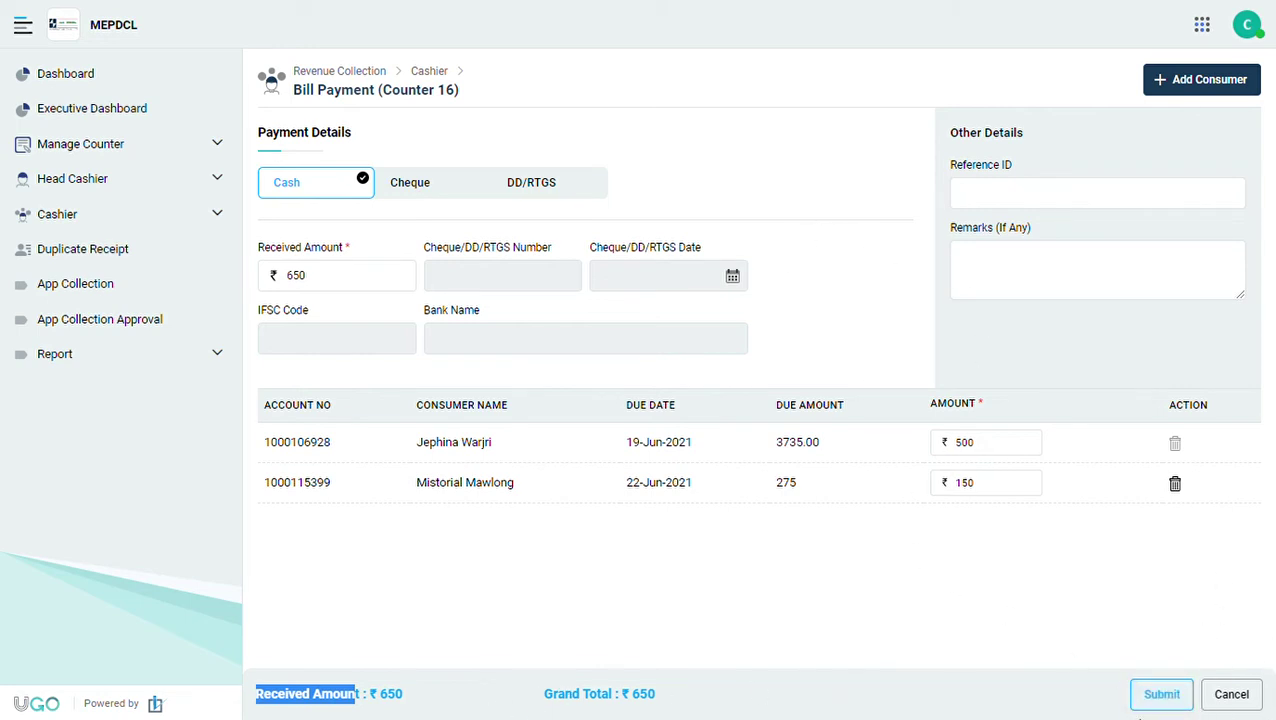
{"action": "left_click", "coordinate": [1163, 697]}
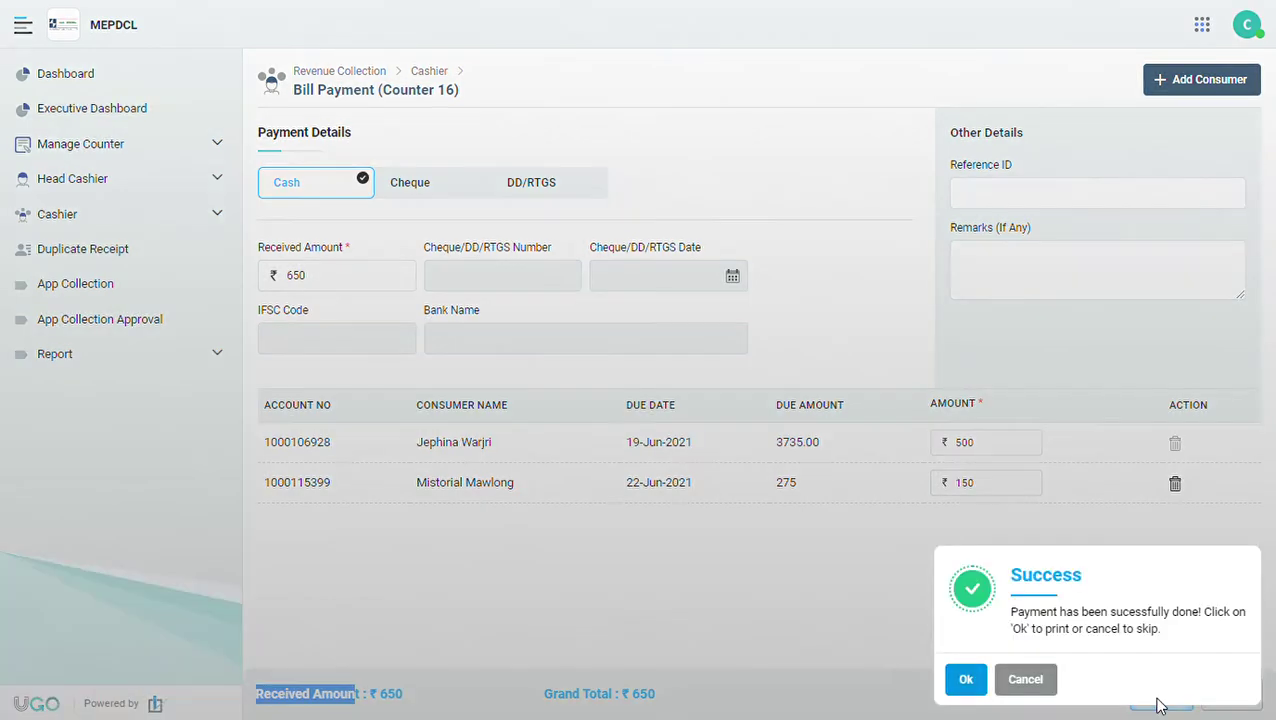
Open the receipt PDF and highlight the first receipt's number and ₹500.00 amounts.
{"action": "left_click", "coordinate": [966, 680]}
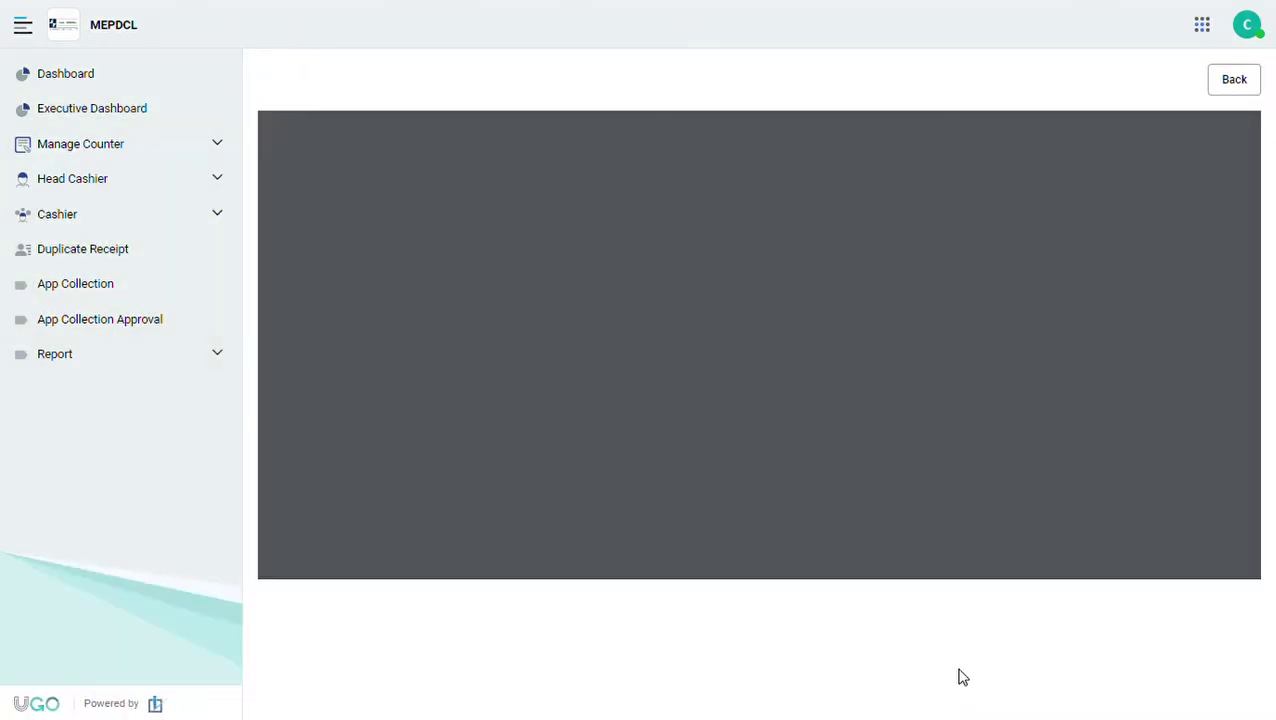
{"action": "scroll", "coordinate": [917, 309], "scroll_direction": "down", "scroll_amount": 5}
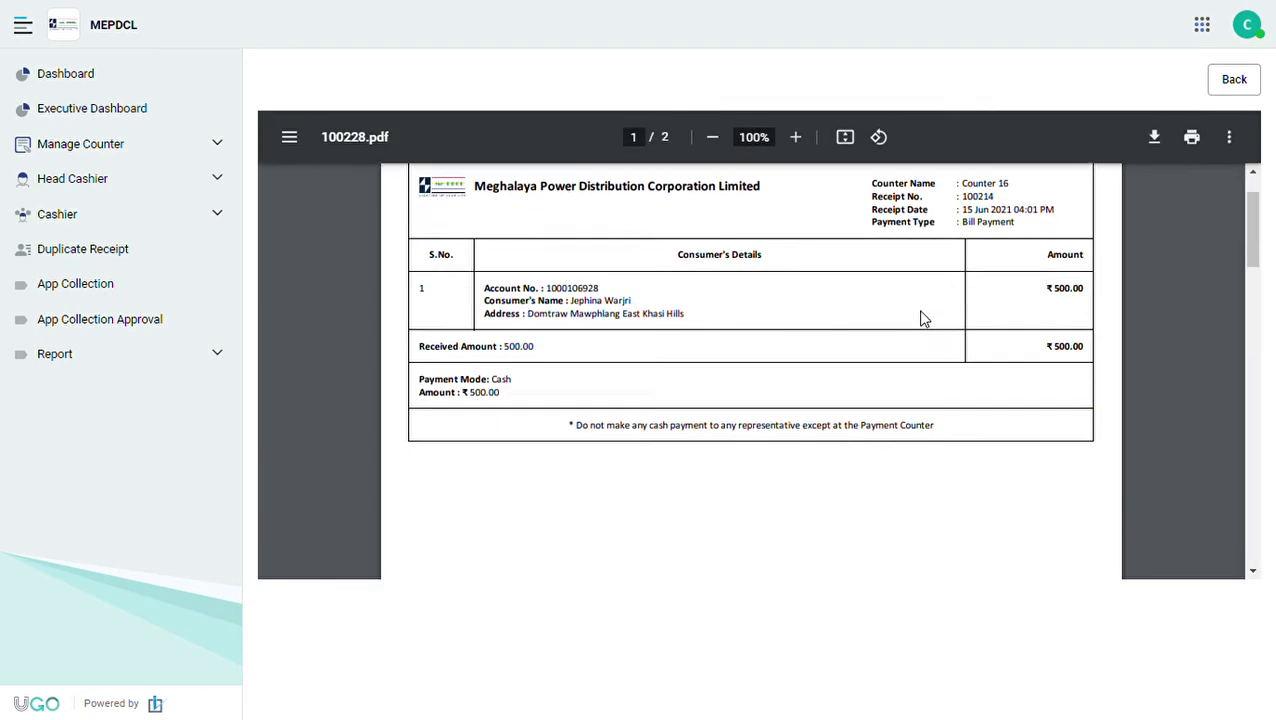
{"action": "scroll", "coordinate": [922, 318], "scroll_direction": "down", "scroll_amount": 5}
{"action": "scroll", "coordinate": [922, 318], "scroll_direction": "up", "scroll_amount": 12}
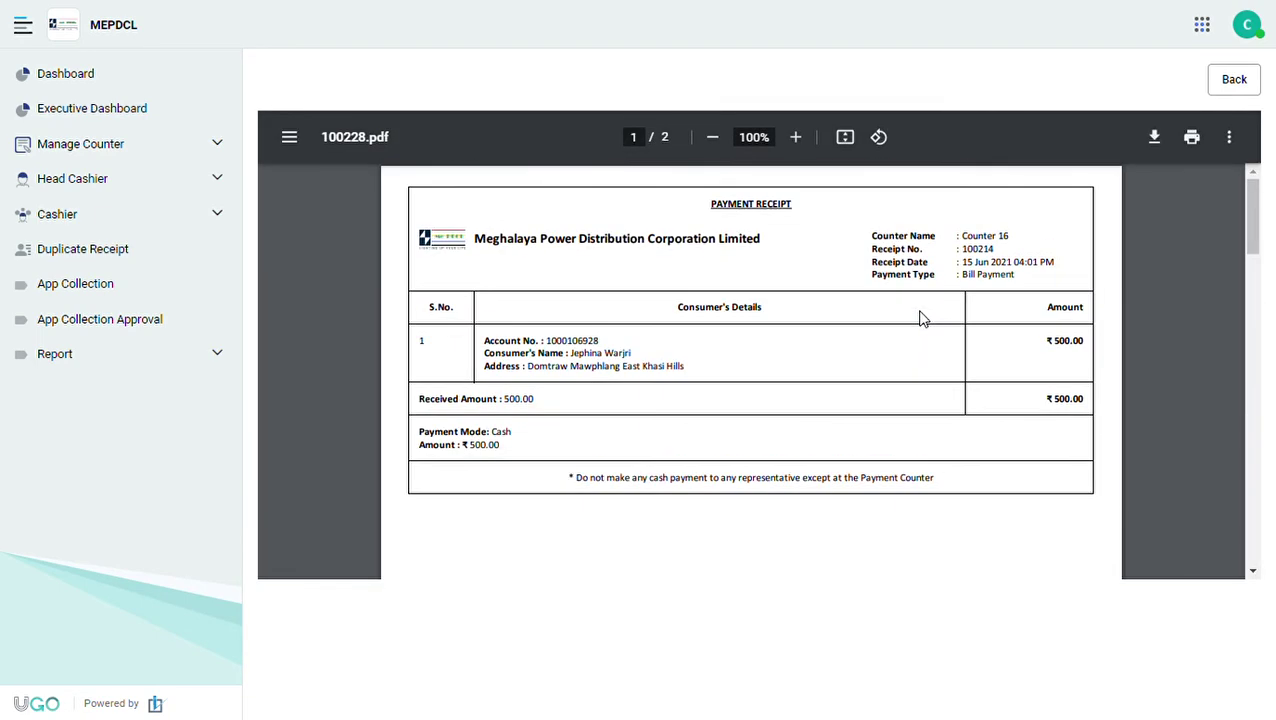
{"action": "scroll", "coordinate": [922, 318], "scroll_direction": "down", "scroll_amount": 8}
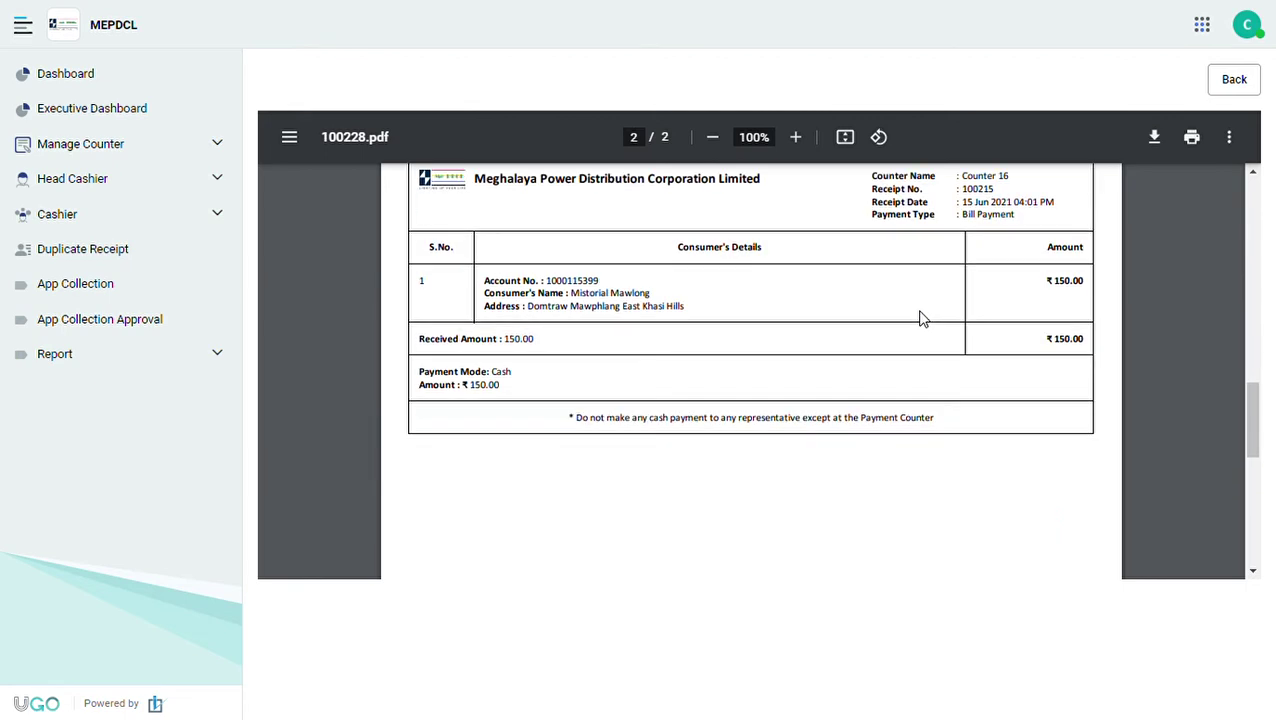
{"action": "scroll", "coordinate": [922, 318], "scroll_direction": "up", "scroll_amount": 6}
{"action": "scroll", "coordinate": [922, 318], "scroll_direction": "up", "scroll_amount": 4}
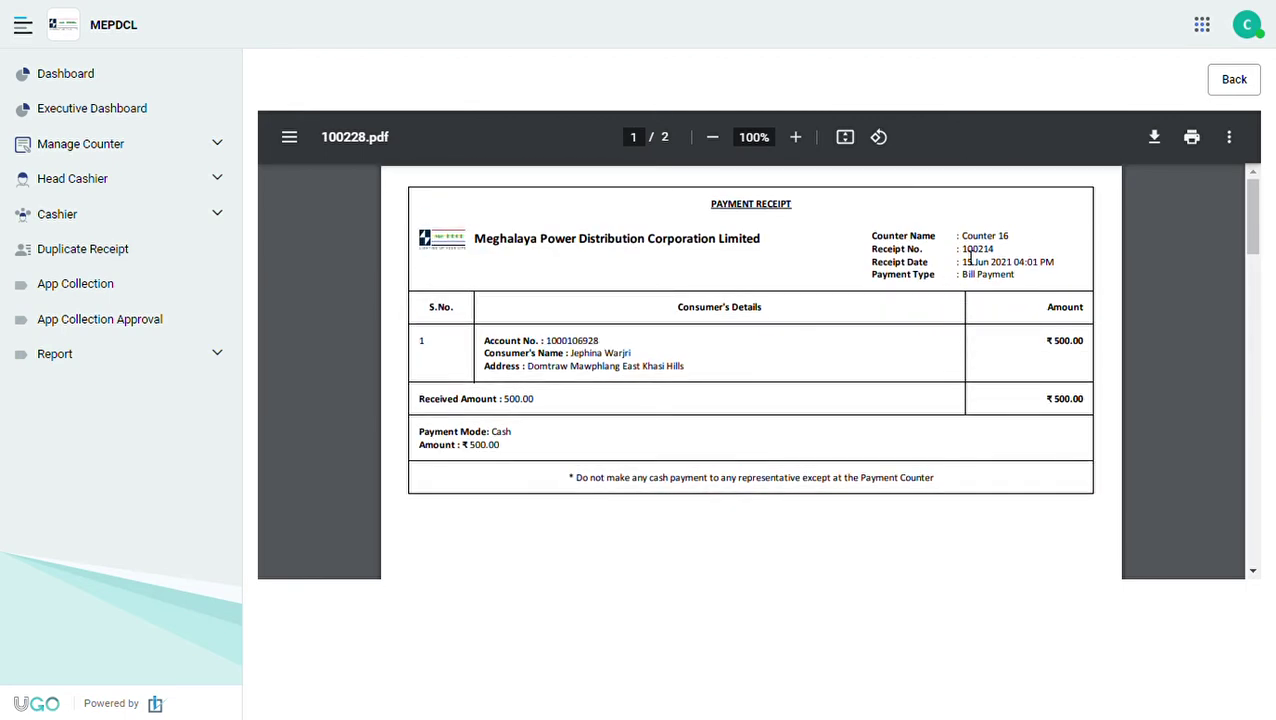
{"action": "double_click", "coordinate": [969, 255]}
{"action": "left_click_drag", "start_coordinate": [1045, 341], "coordinate": [1094, 413]}
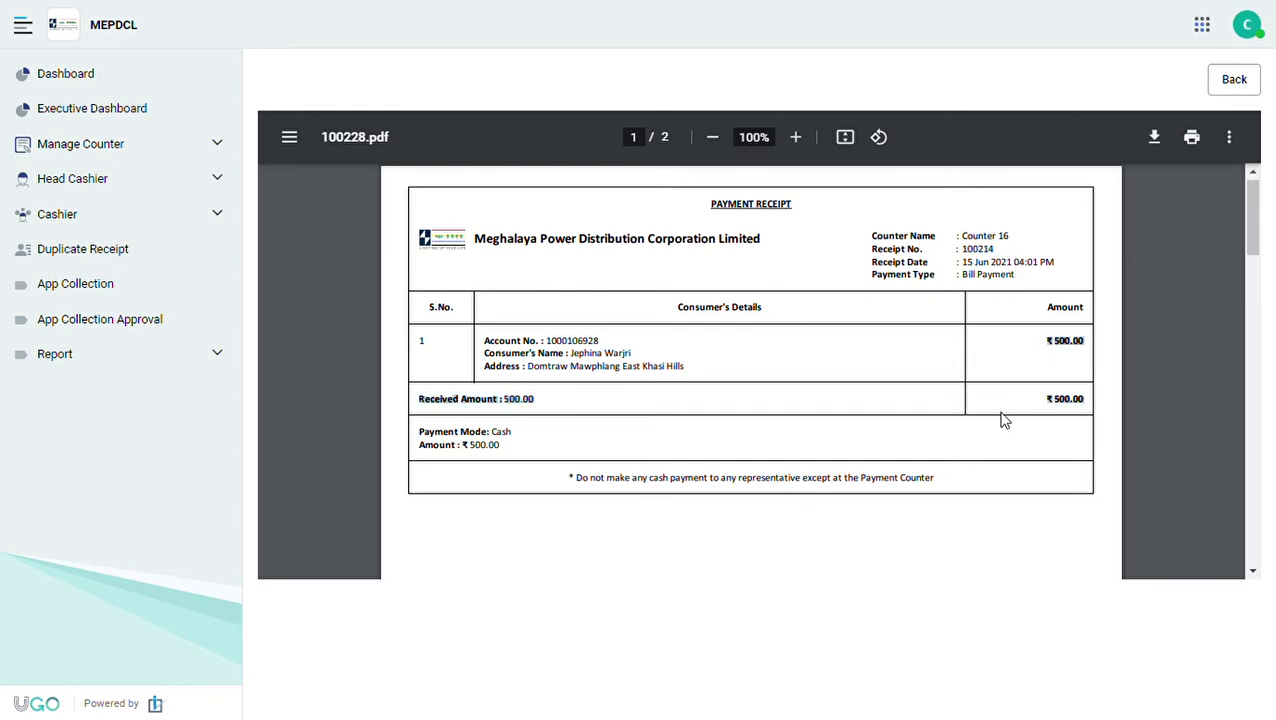
Check the second receipt's number and ₹150.00 cash amount, then return to Bill Payment.
{"action": "scroll", "coordinate": [1004, 420], "scroll_direction": "down", "scroll_amount": 5}
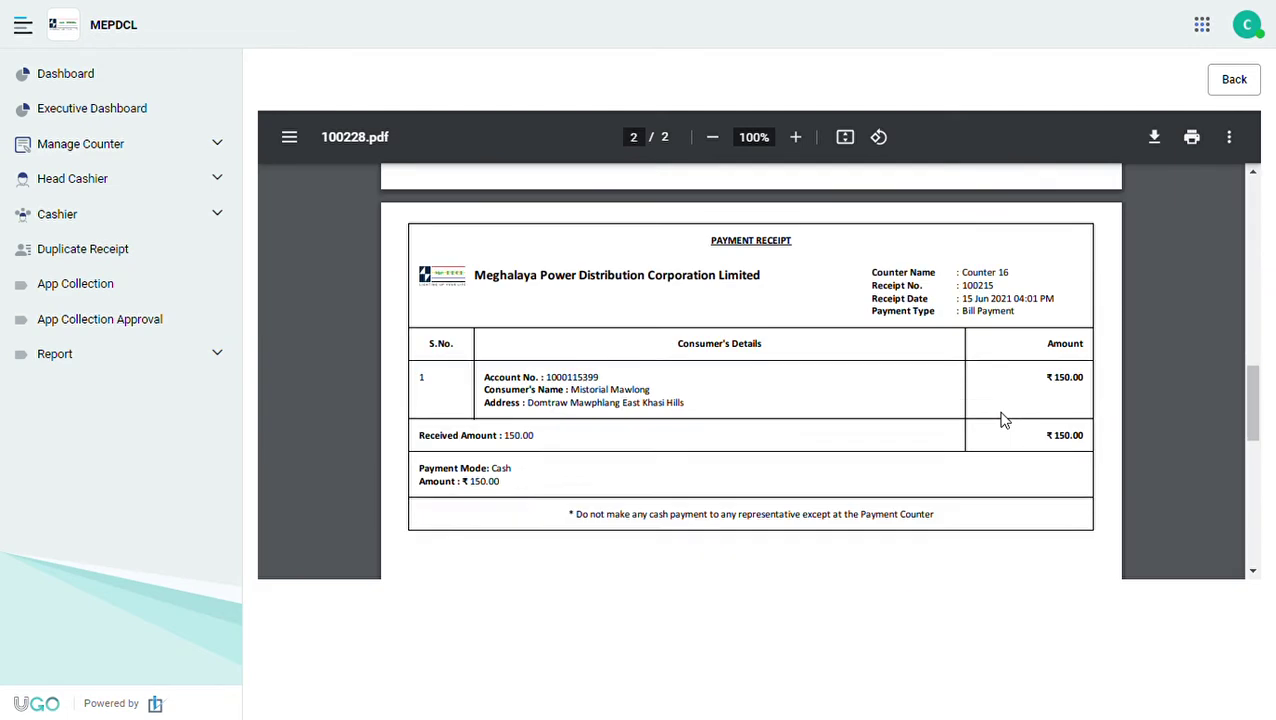
{"action": "double_click", "coordinate": [973, 285]}
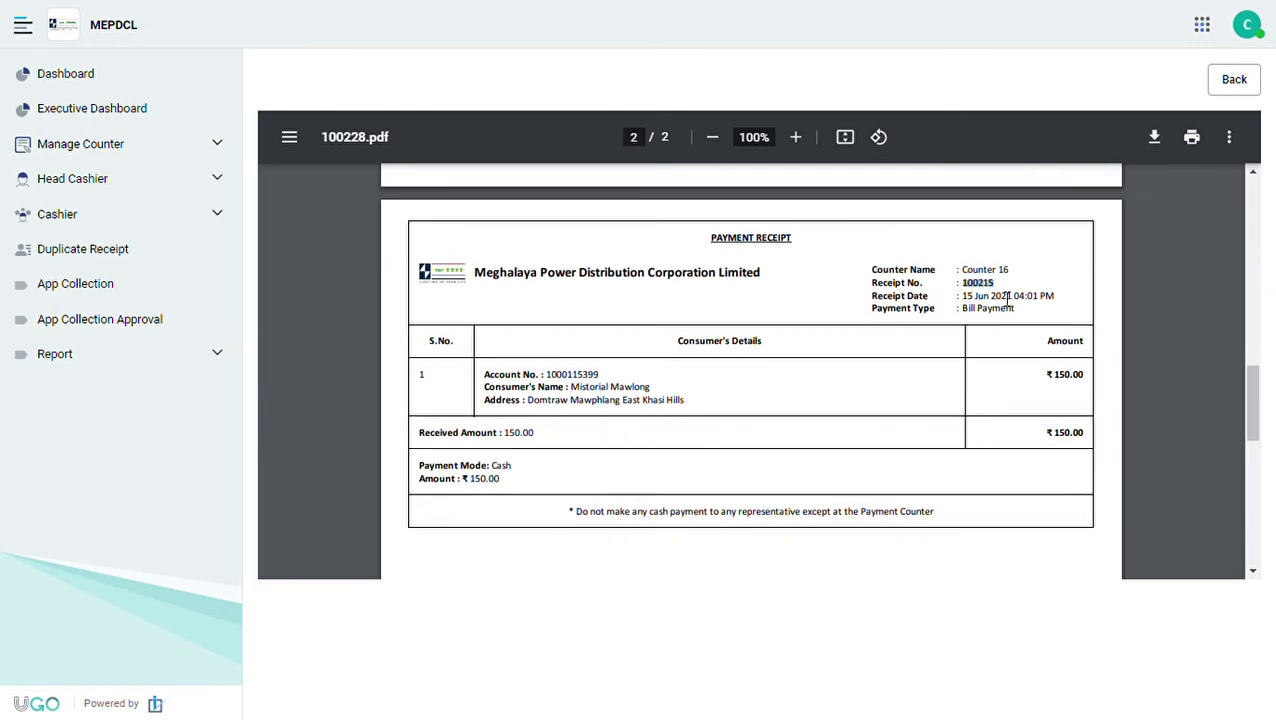
{"action": "left_click_drag", "start_coordinate": [1040, 375], "coordinate": [1097, 382]}
{"action": "left_click_drag", "start_coordinate": [491, 465], "coordinate": [515, 490]}
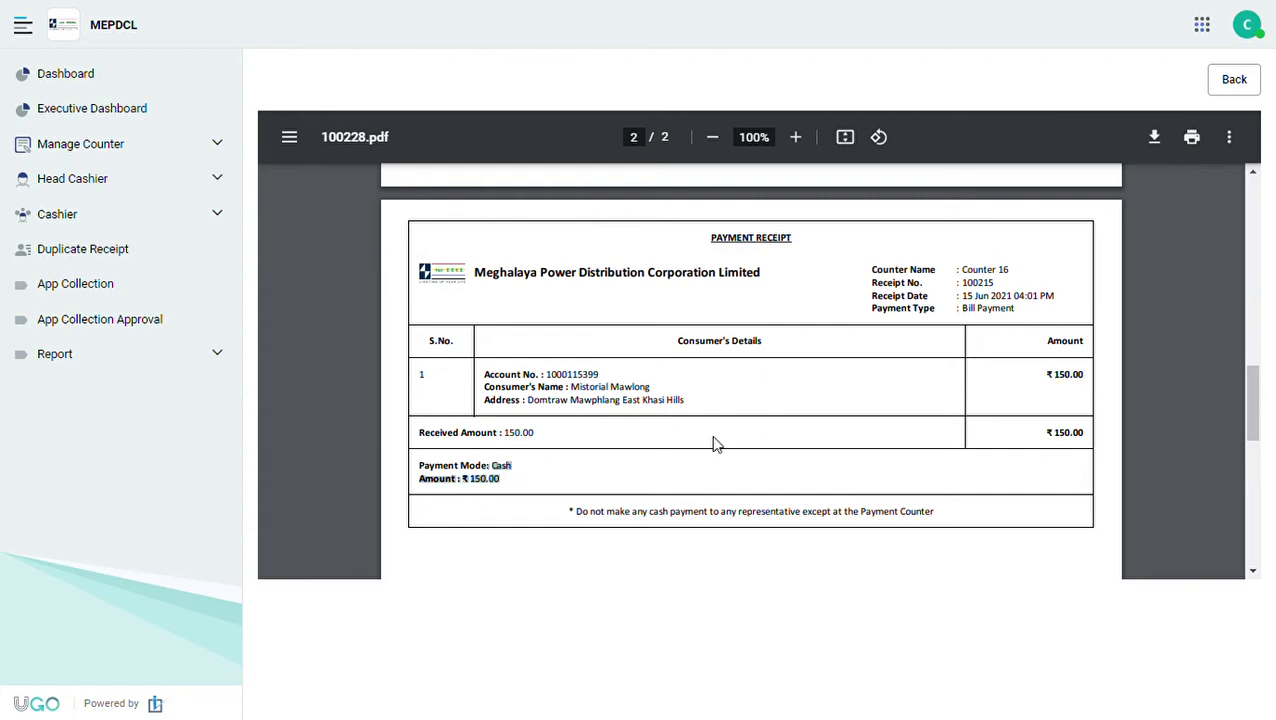
{"action": "scroll", "coordinate": [713, 444], "scroll_direction": "up", "scroll_amount": 5}
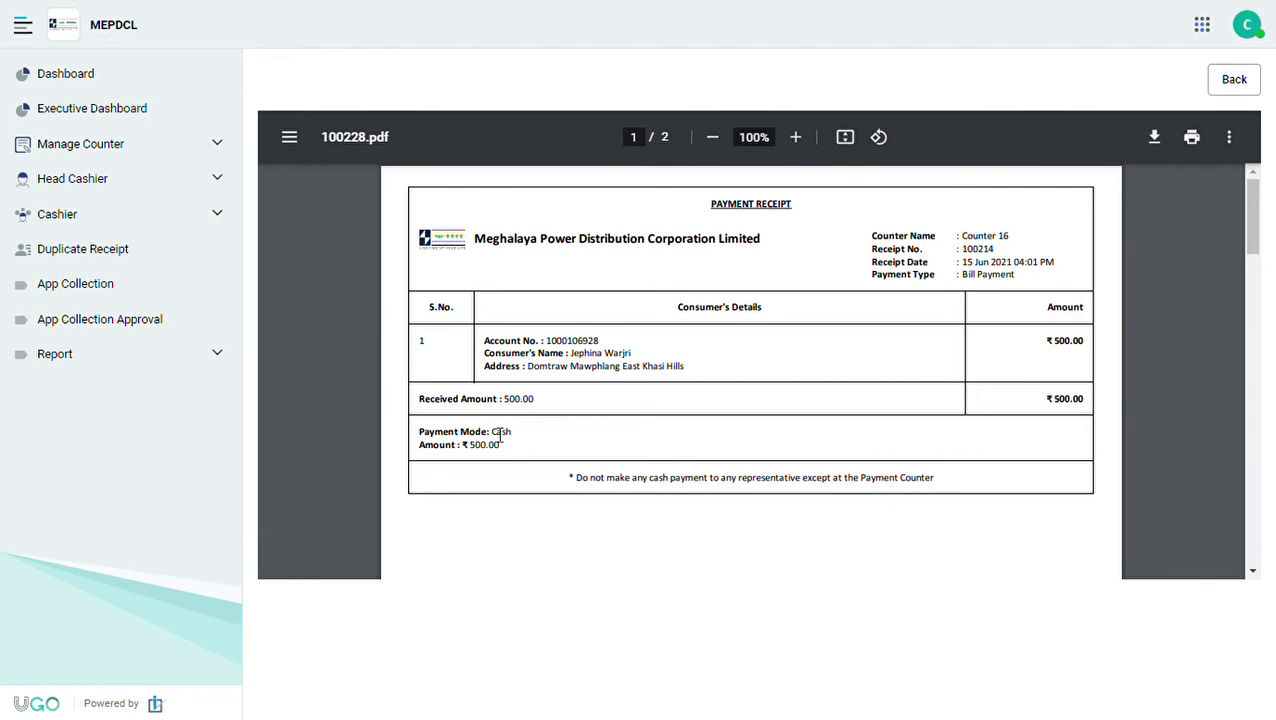
{"action": "left_click_drag", "start_coordinate": [491, 432], "coordinate": [521, 458]}
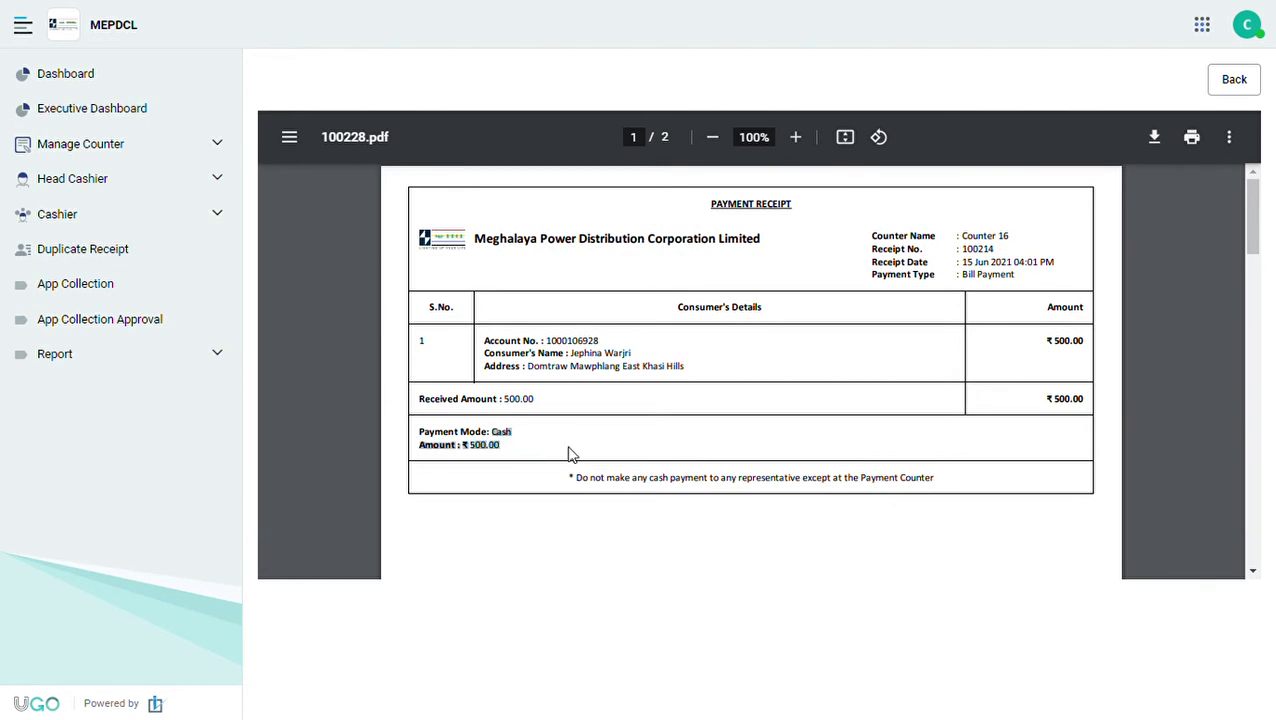
{"action": "scroll", "coordinate": [953, 418], "scroll_direction": "down", "scroll_amount": 3}
{"action": "scroll", "coordinate": [953, 418], "scroll_direction": "up", "scroll_amount": 4}
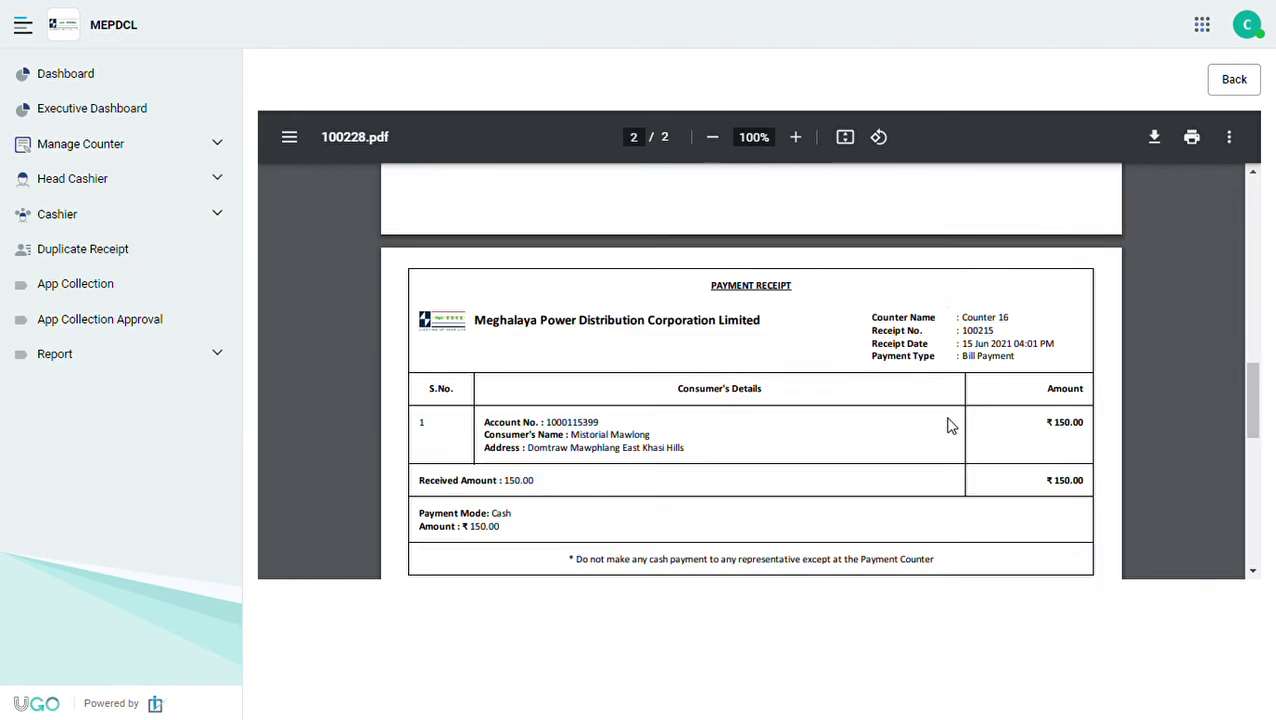
{"action": "scroll", "coordinate": [945, 424], "scroll_direction": "down", "scroll_amount": 4}
{"action": "scroll", "coordinate": [945, 424], "scroll_direction": "up", "scroll_amount": 3}
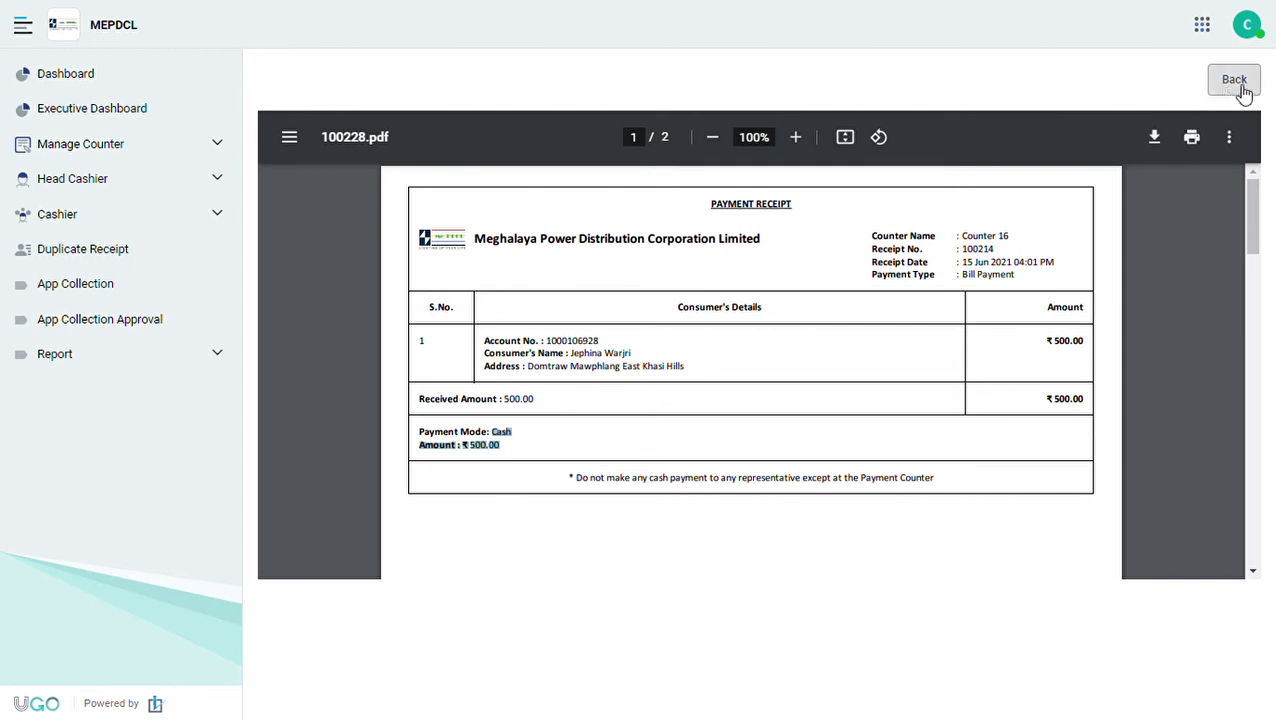
{"action": "left_click", "coordinate": [1240, 88]}
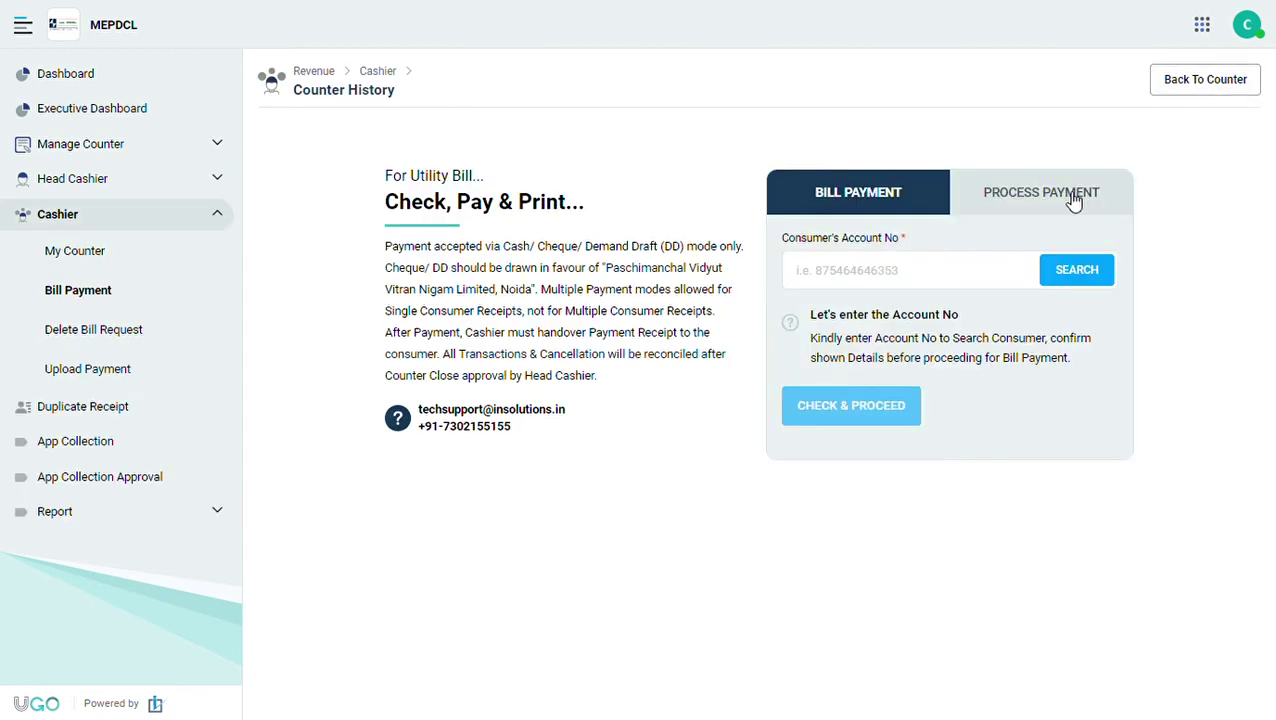
Look up the process request by its request number under Process Payment.
{"action": "left_click", "coordinate": [1005, 203]}
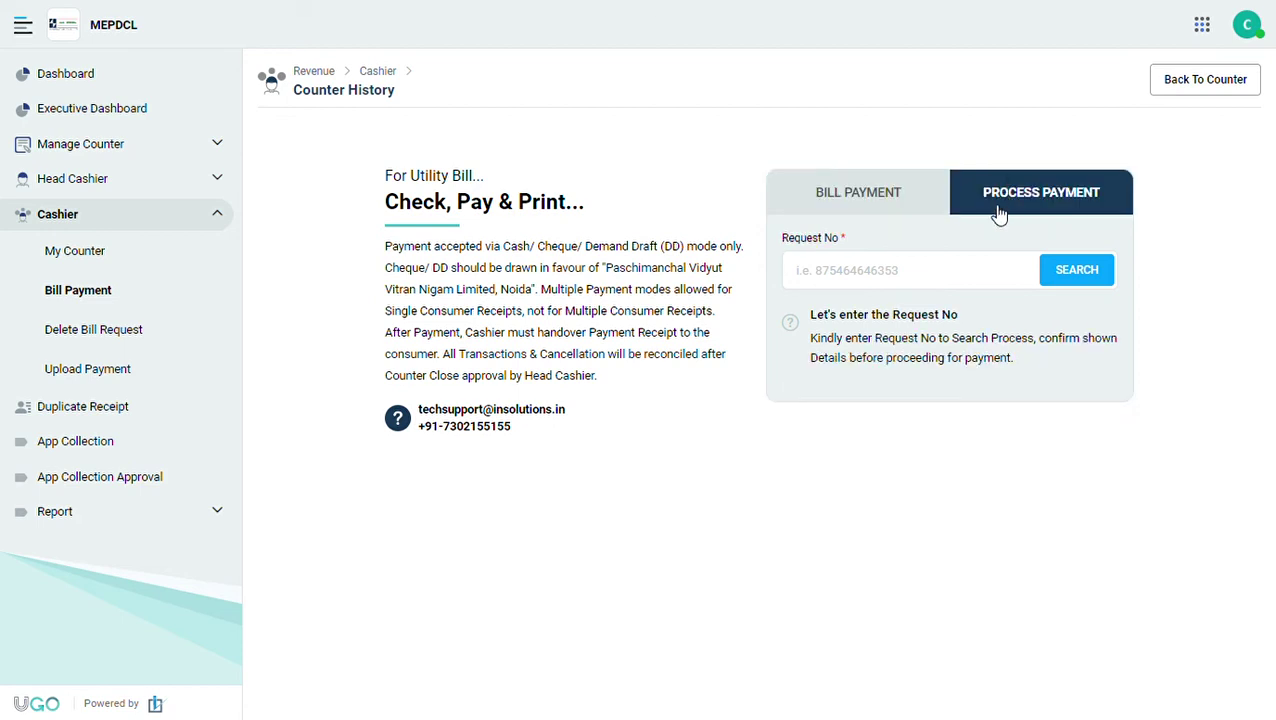
{"action": "left_click", "coordinate": [894, 283]}
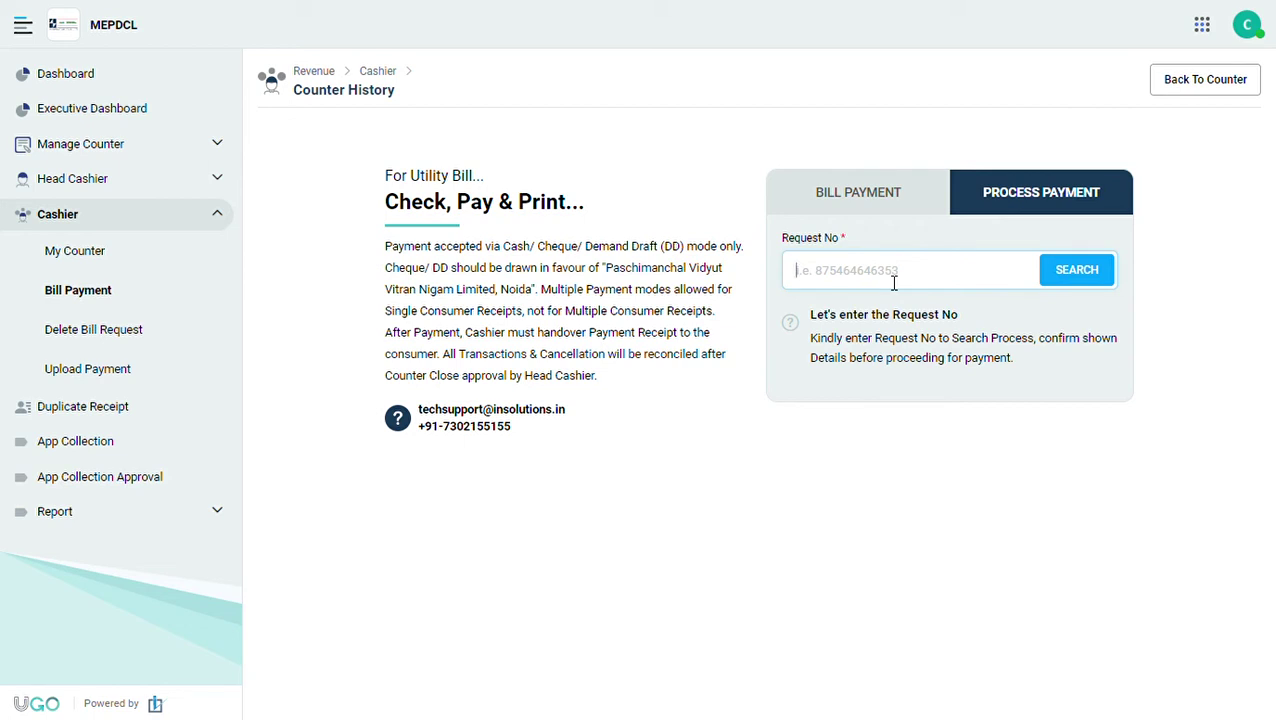
{"action": "type", "text": "100095"}
{"action": "left_click", "coordinate": [1080, 285]}
Check the consumer's name, the Name Change process and the ₹50 fee, then proceed to payment.
{"action": "left_click_drag", "start_coordinate": [897, 328], "coordinate": [778, 330]}
{"action": "left_click_drag", "start_coordinate": [868, 372], "coordinate": [955, 372]}
{"action": "left_click_drag", "start_coordinate": [852, 392], "coordinate": [891, 392]}
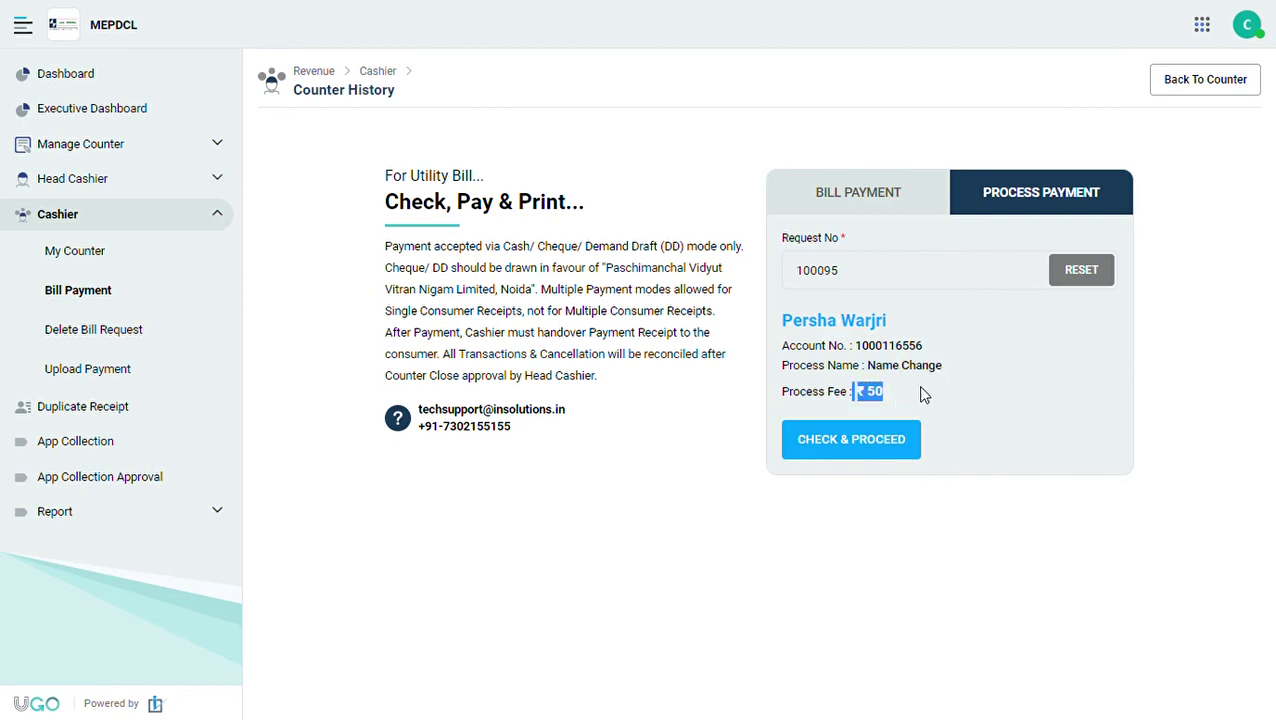
{"action": "left_click", "coordinate": [897, 400]}
{"action": "left_click_drag", "start_coordinate": [897, 398], "coordinate": [872, 396]}
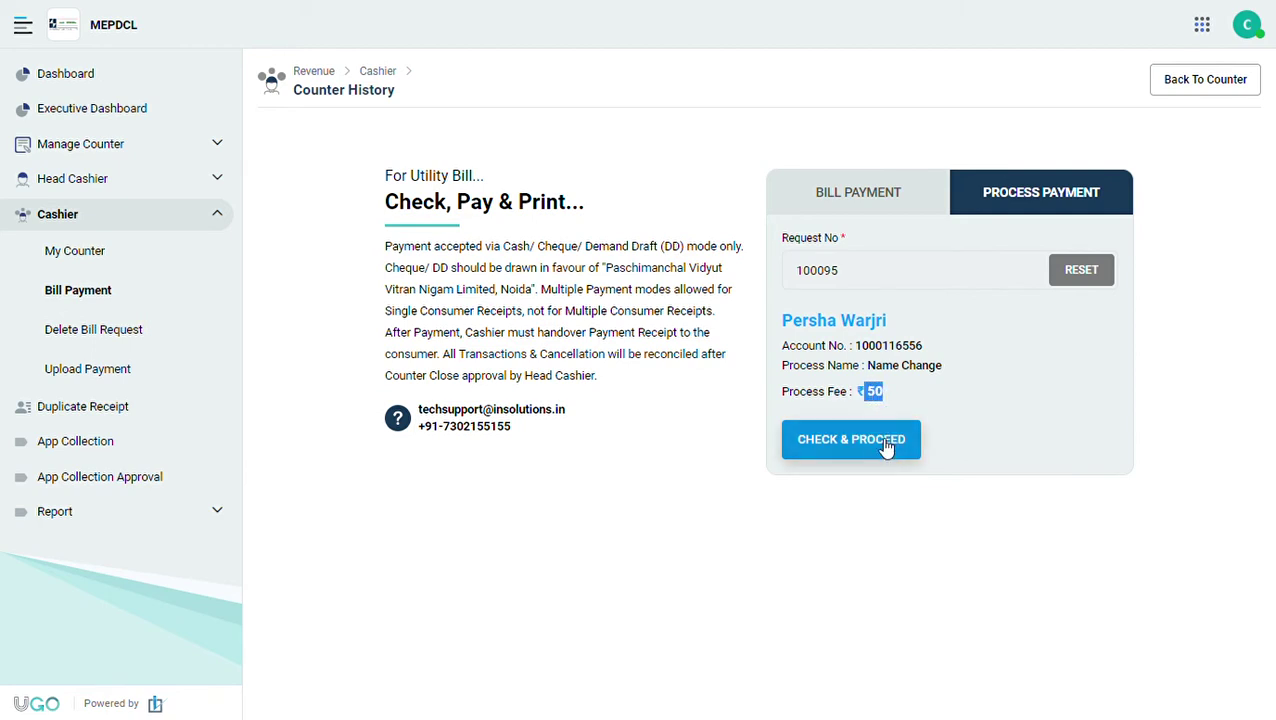
{"action": "left_click", "coordinate": [882, 445]}
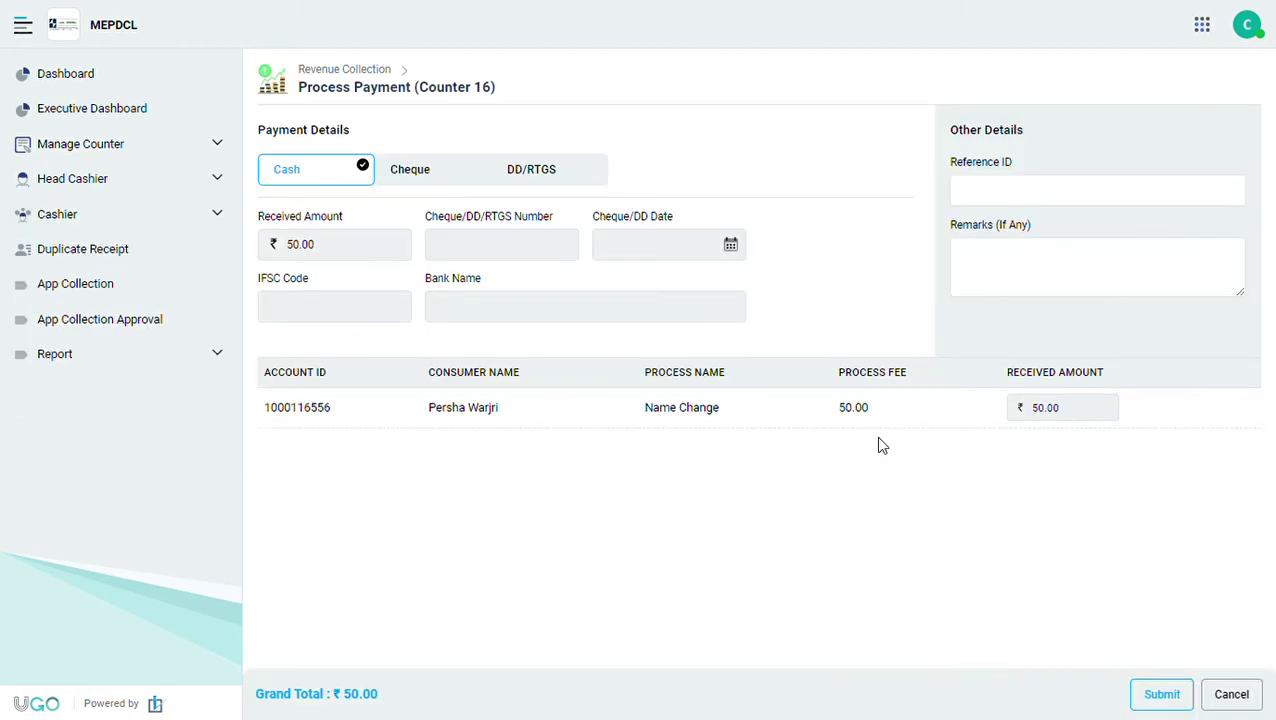
Compare the cash, cheque and DD/RTGS payment modes, settling on DD/RTGS.
{"action": "left_click", "coordinate": [442, 176]}
{"action": "left_click", "coordinate": [540, 177]}
{"action": "left_click", "coordinate": [445, 178]}
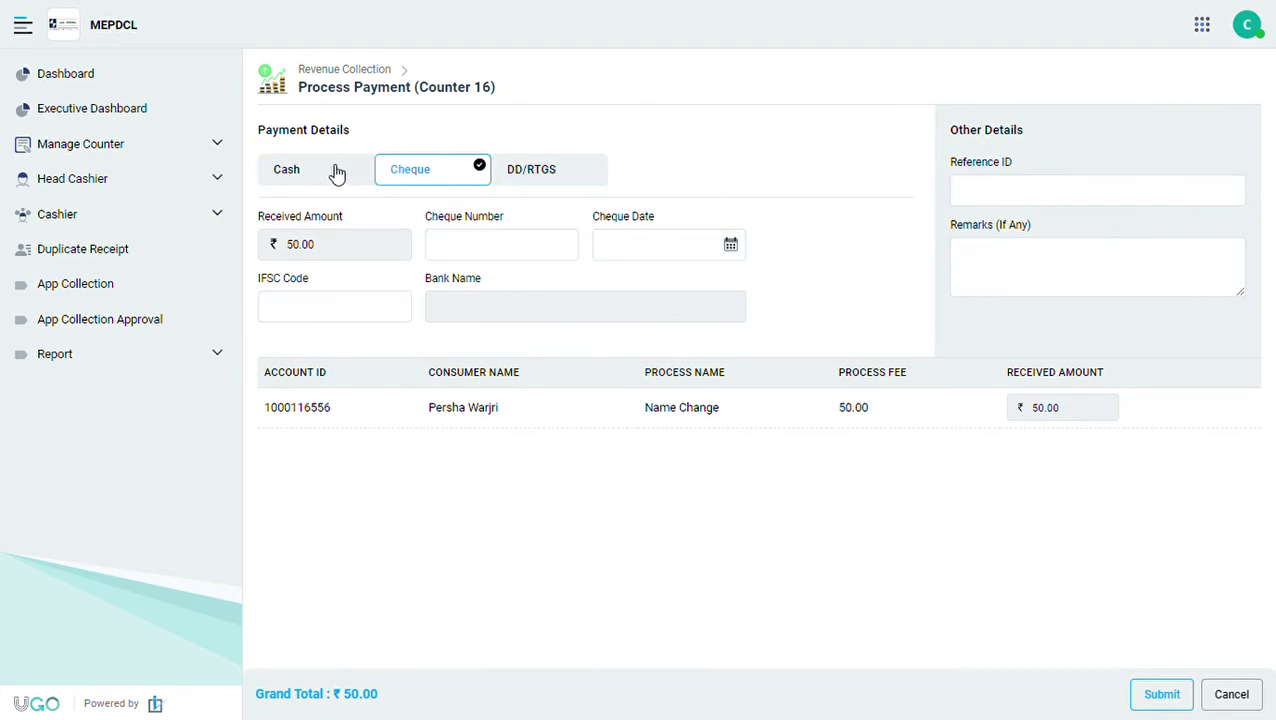
{"action": "left_click", "coordinate": [336, 174]}
{"action": "left_click", "coordinate": [413, 176]}
{"action": "left_click", "coordinate": [520, 173]}
{"action": "left_click", "coordinate": [433, 174]}
{"action": "left_click", "coordinate": [522, 176]}
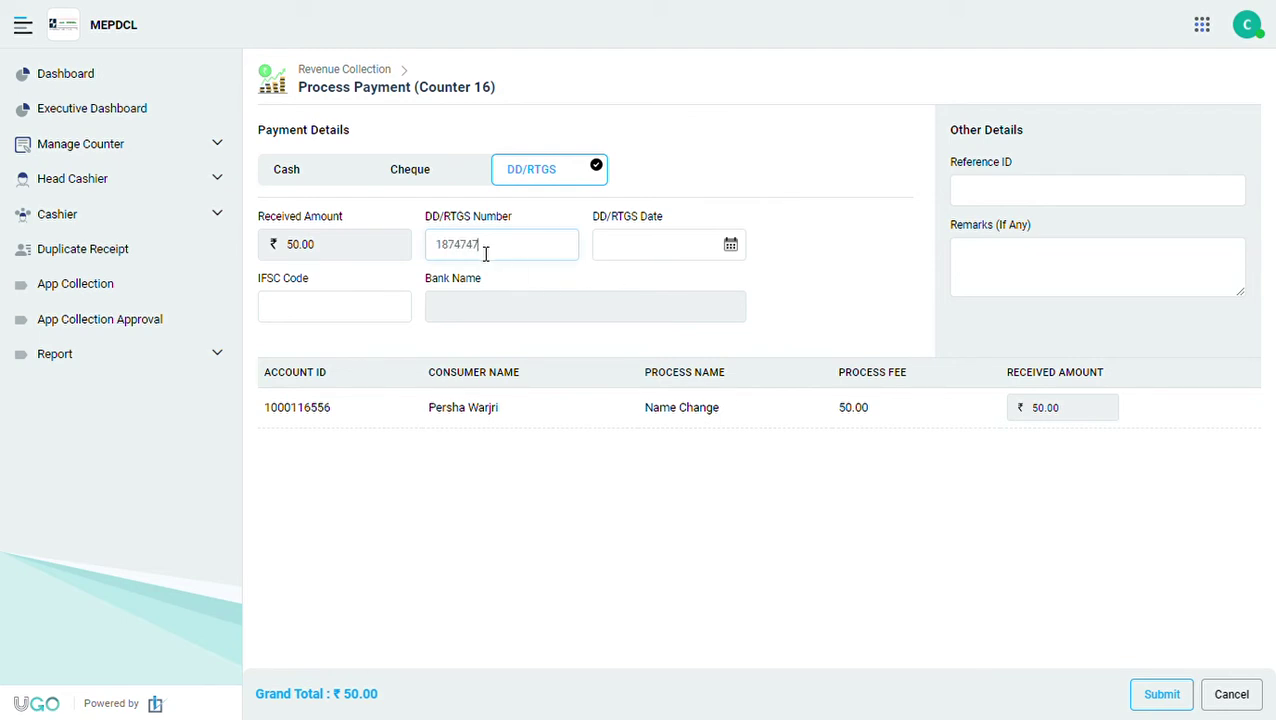
Set the DD date to 14-Jun-2021 and choose IFSC SBIN0000016 for State Bank of India.
{"action": "left_click", "coordinate": [651, 256]}
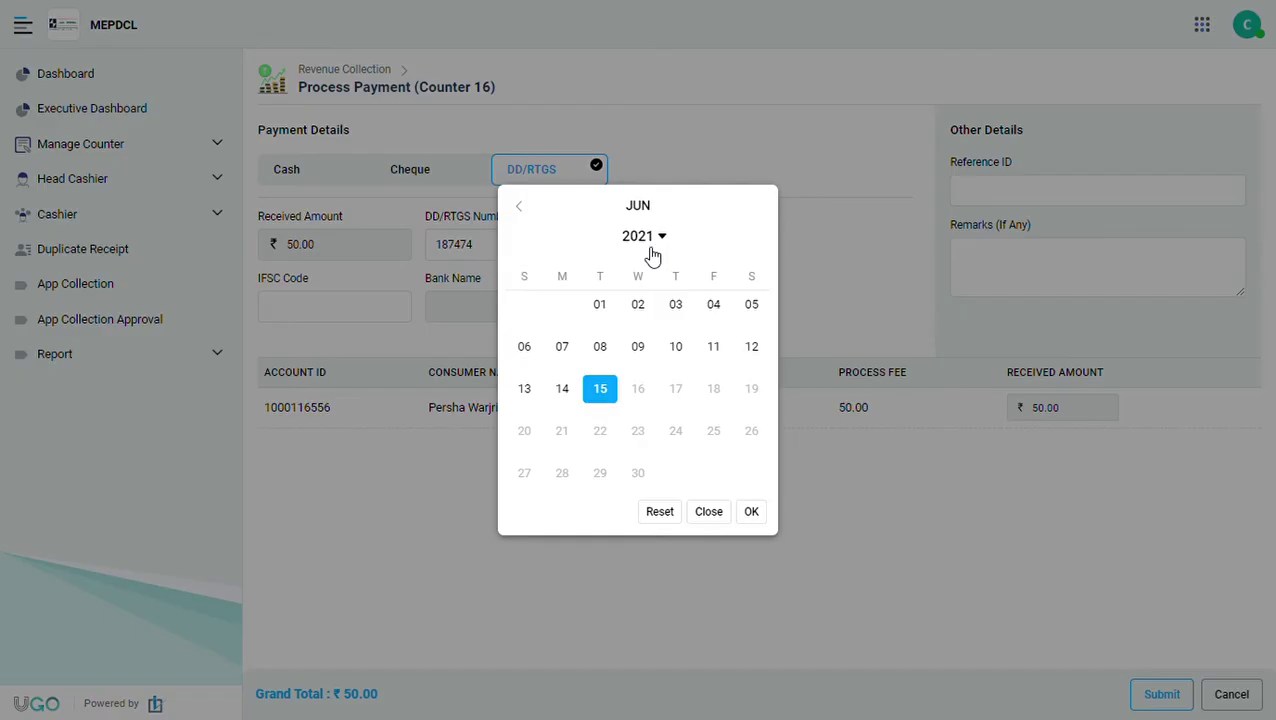
{"action": "left_click", "coordinate": [564, 408]}
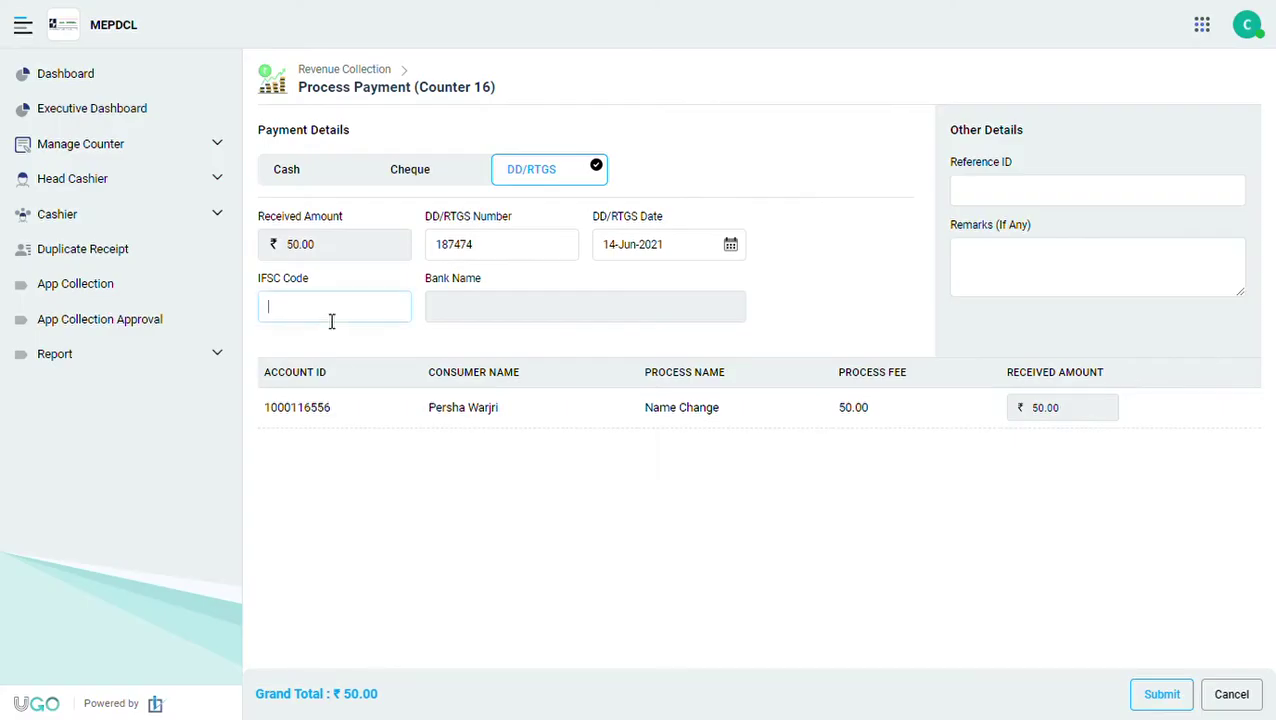
{"action": "left_click", "coordinate": [331, 318]}
{"action": "type", "text": "sbi"}
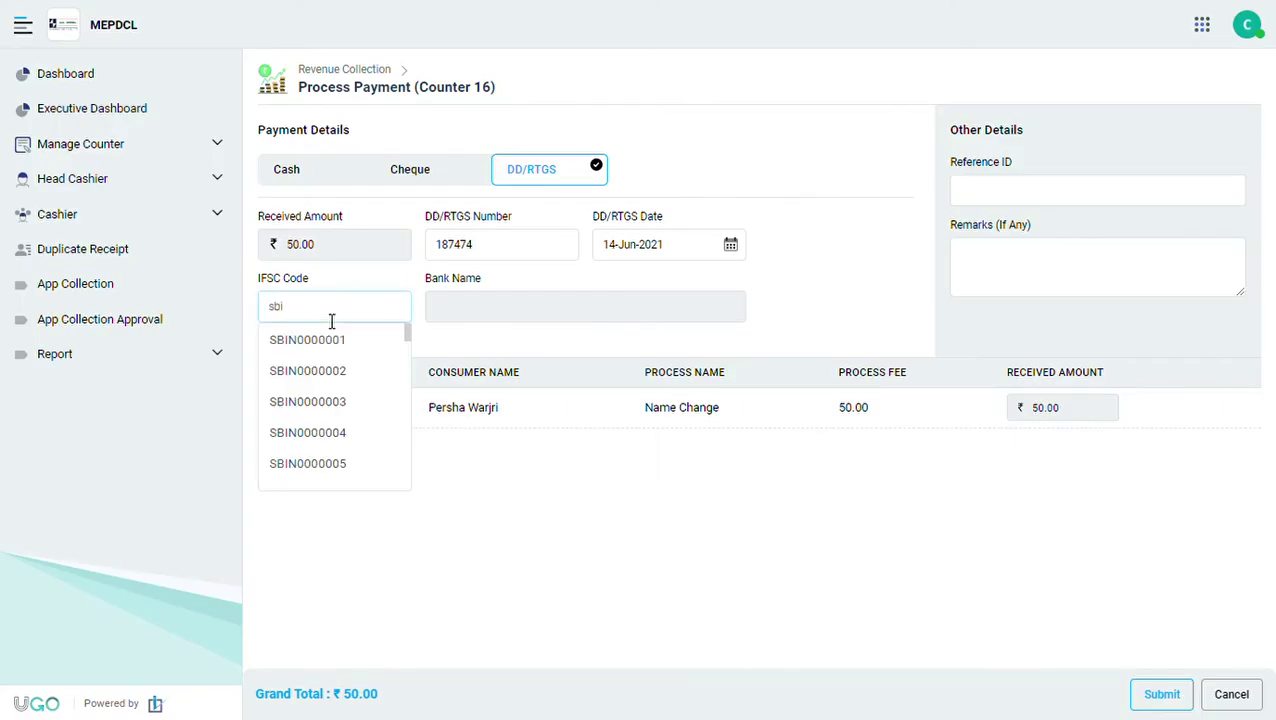
{"action": "scroll", "coordinate": [330, 436], "scroll_direction": "down", "scroll_amount": 3}
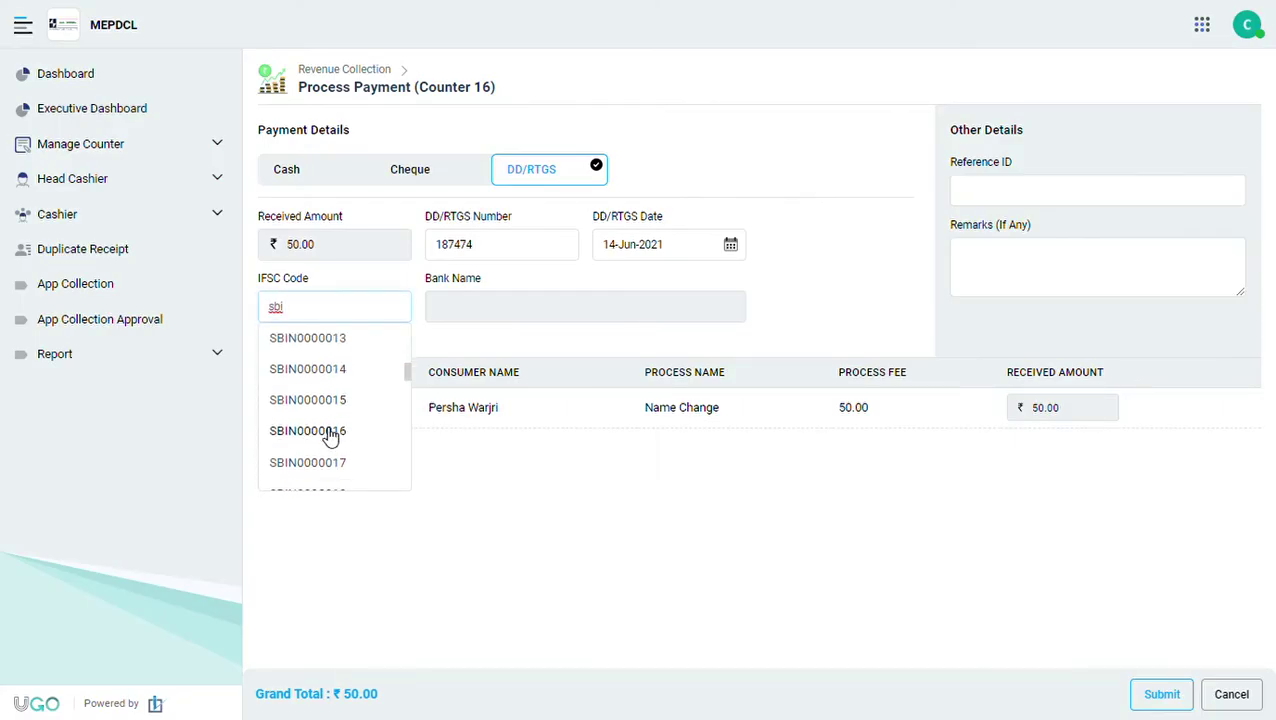
{"action": "left_click", "coordinate": [328, 433]}
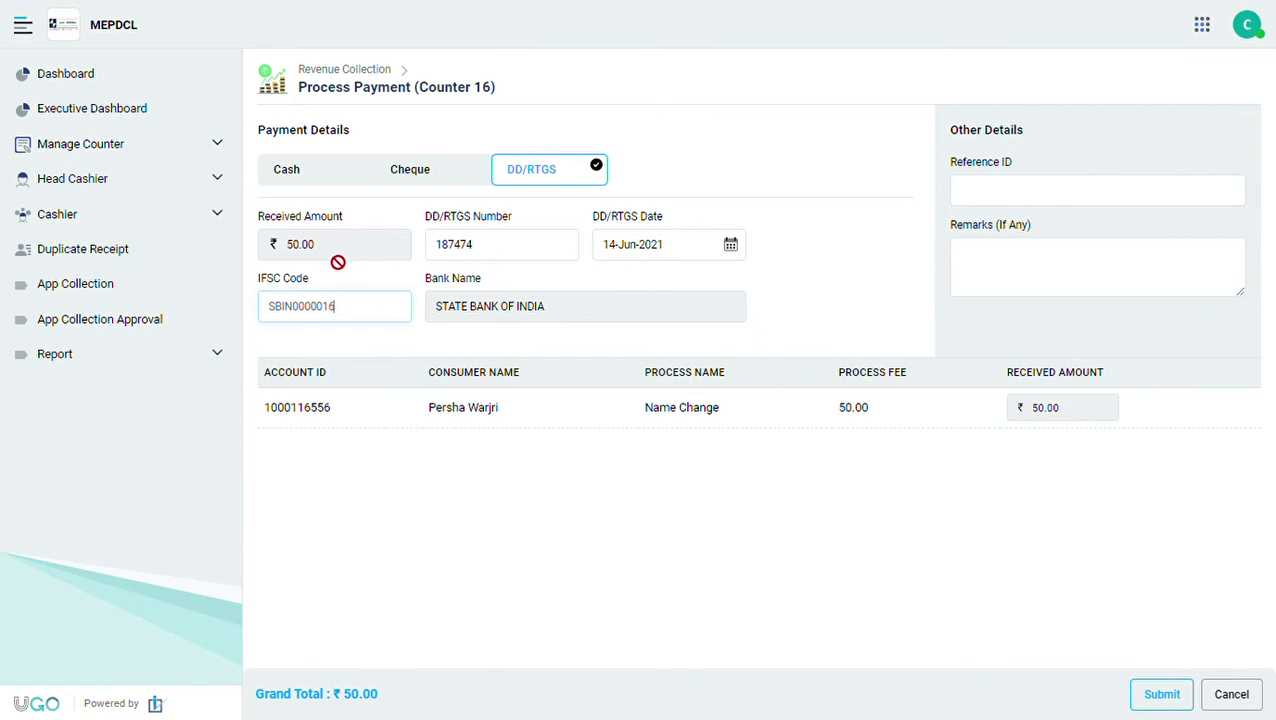
Confirm the ₹50.00 received amount and submit the DD/RTGS payment.
{"action": "left_click_drag", "start_coordinate": [334, 250], "coordinate": [283, 248]}
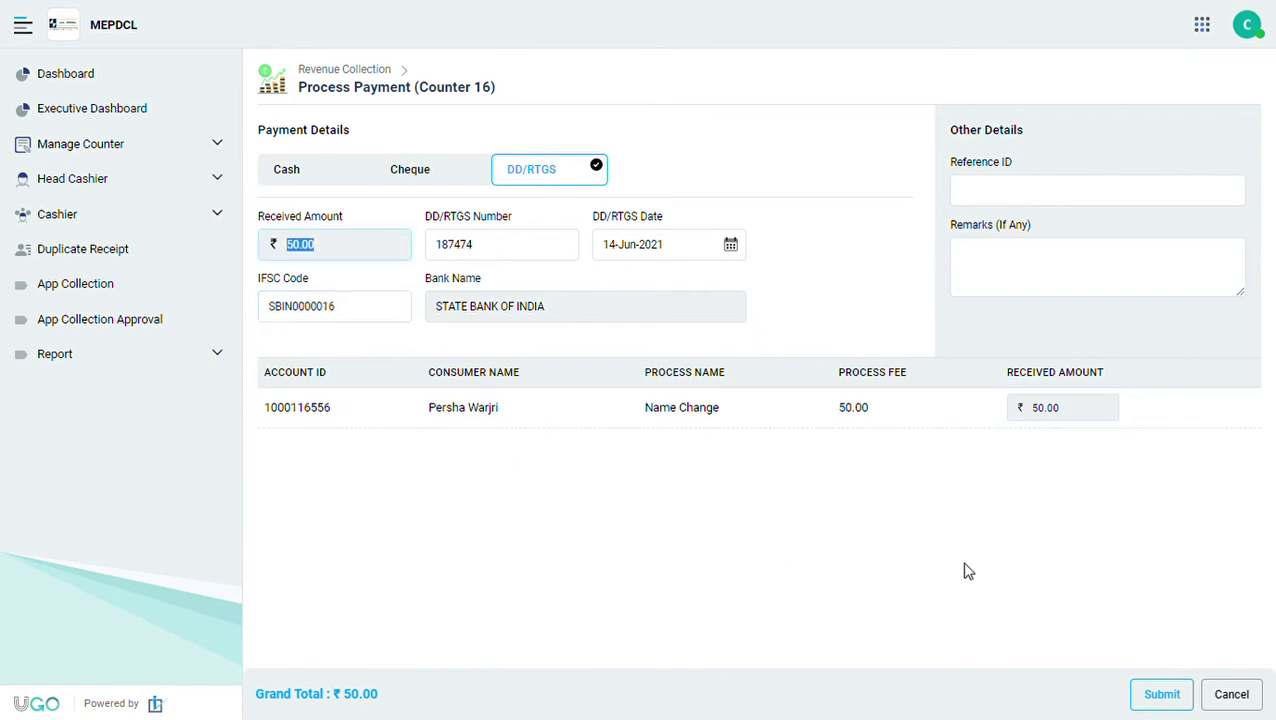
{"action": "left_click_drag", "start_coordinate": [1060, 410], "coordinate": [1031, 415]}
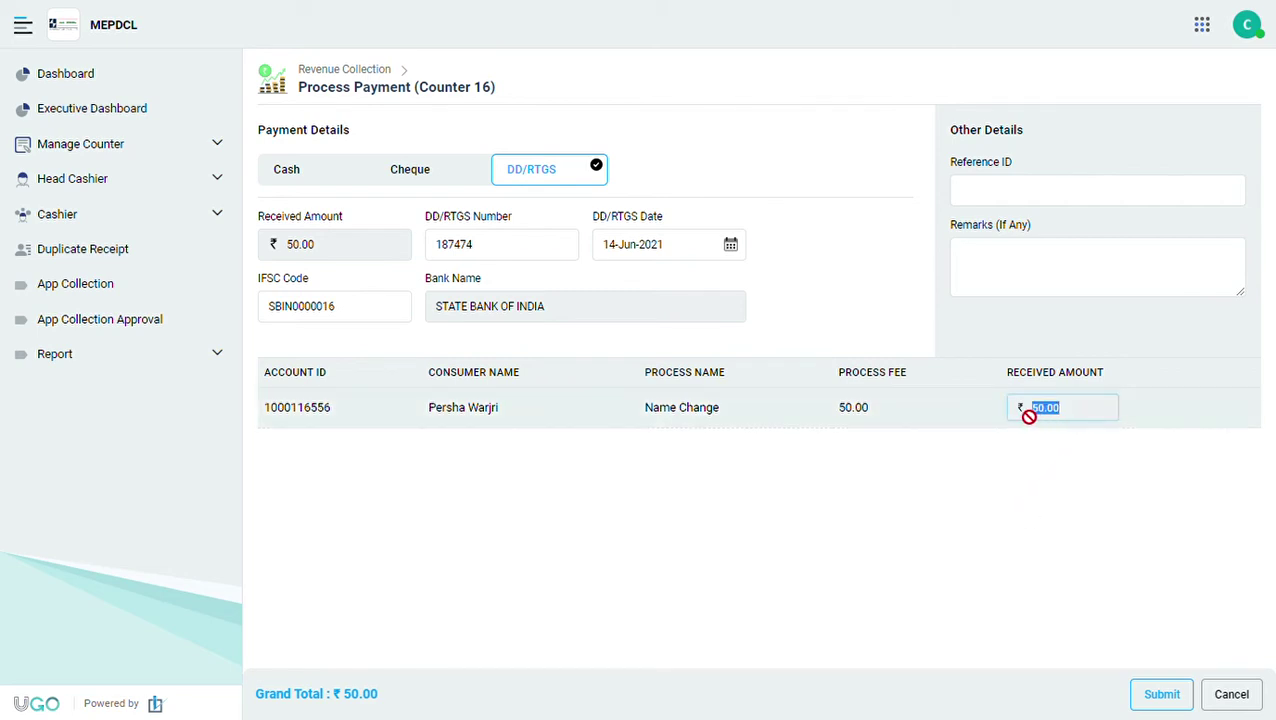
{"action": "left_click", "coordinate": [880, 556]}
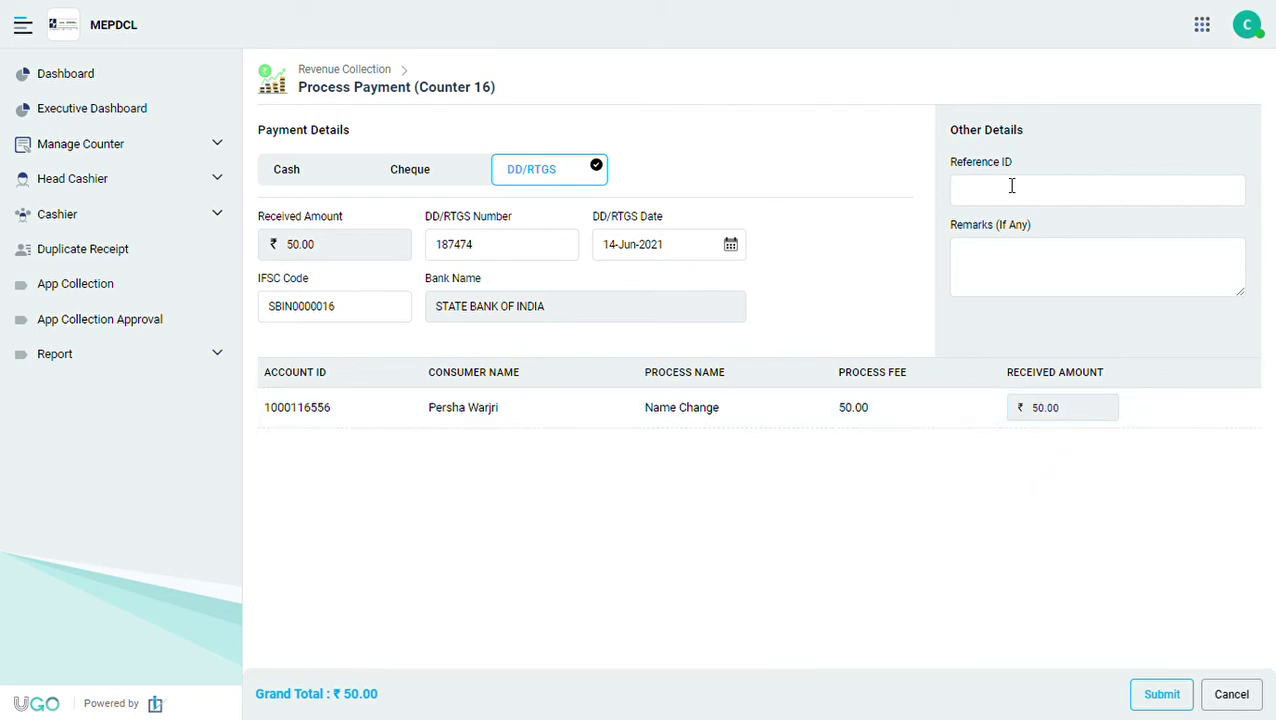
{"action": "left_click", "coordinate": [1164, 700]}
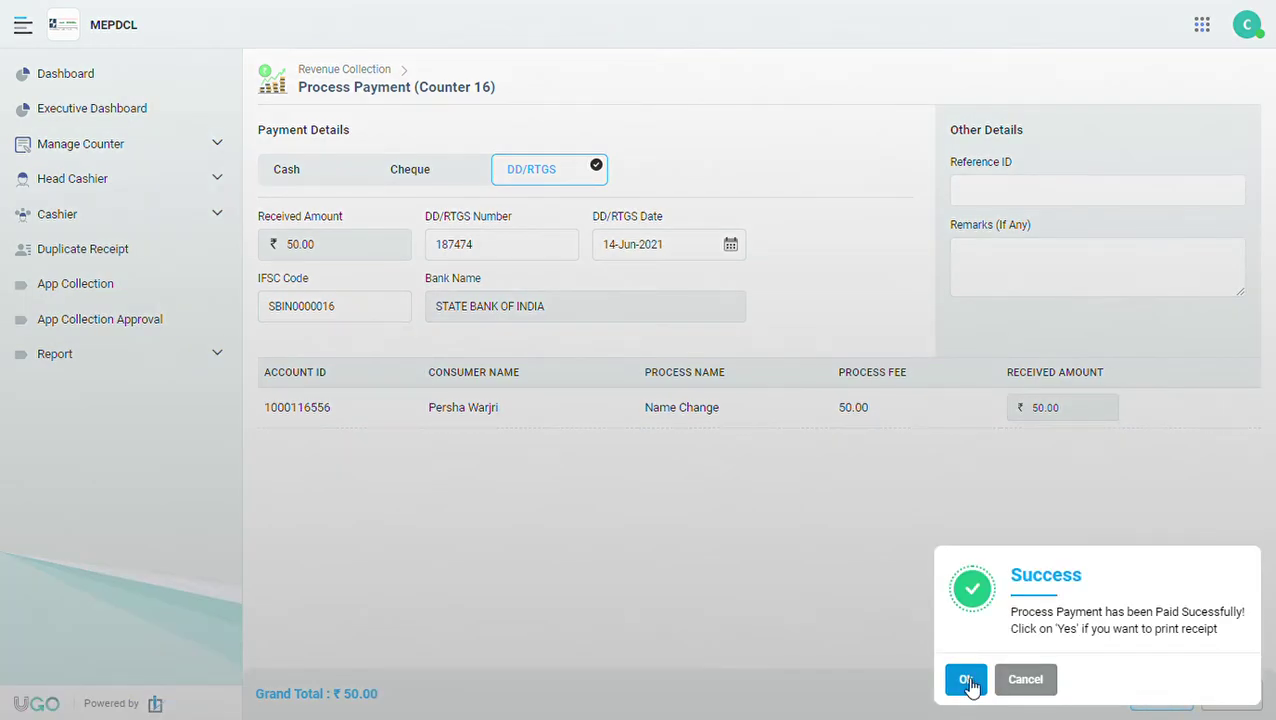
Open the receipt, verify its Process Payment (Name Change) type and ₹50.00 amount, then go back.
{"action": "left_click", "coordinate": [966, 680]}
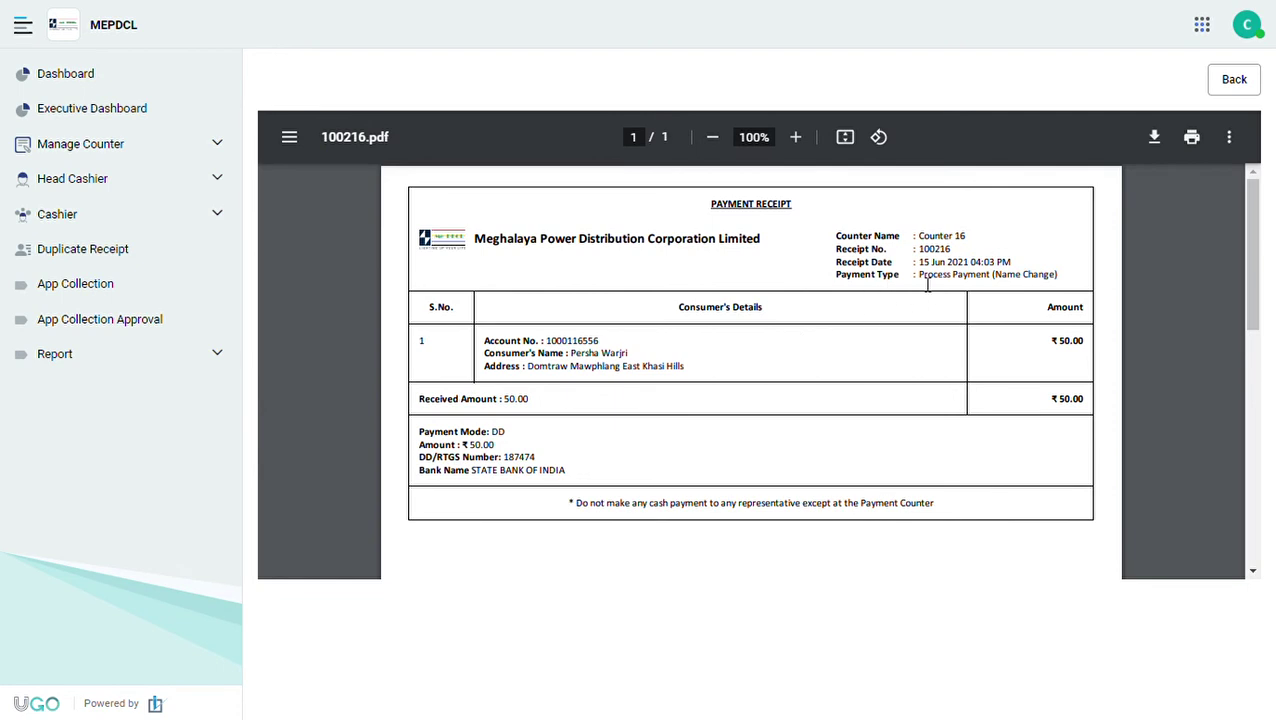
{"action": "left_click_drag", "start_coordinate": [919, 276], "coordinate": [1058, 280]}
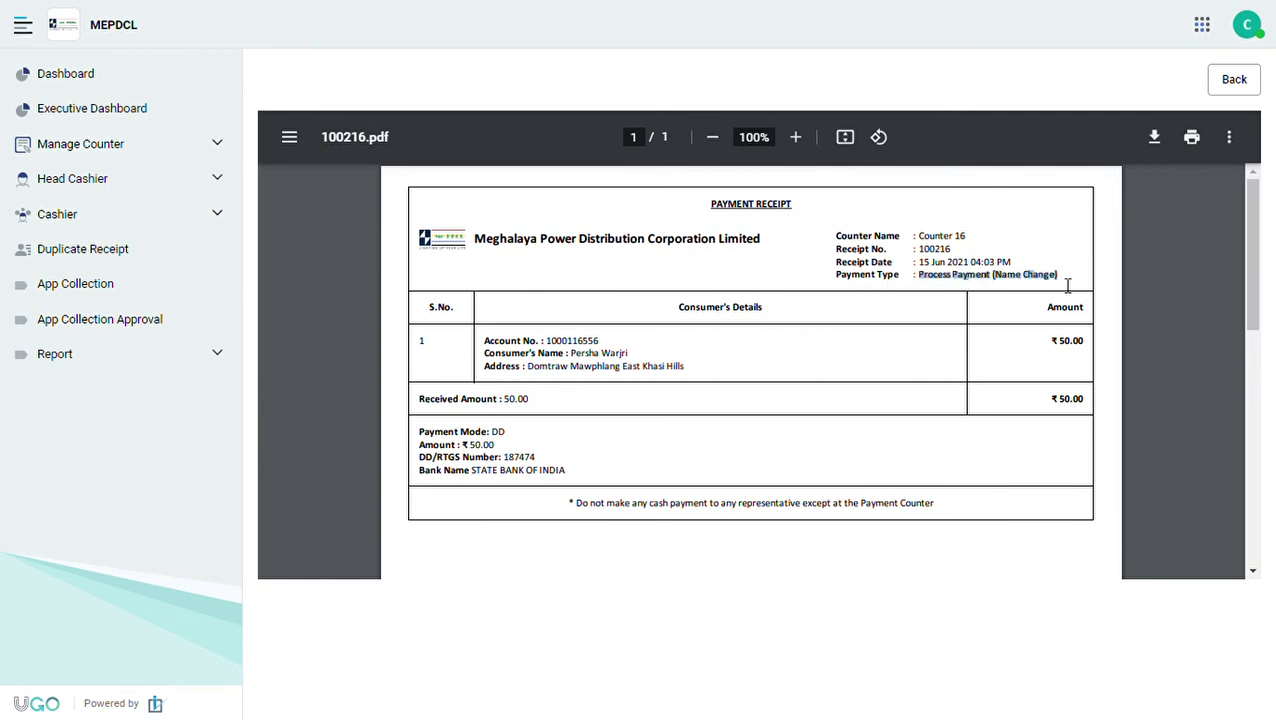
{"action": "scroll", "coordinate": [842, 412], "scroll_direction": "down", "scroll_amount": 3}
{"action": "scroll", "coordinate": [843, 413], "scroll_direction": "up", "scroll_amount": 3}
{"action": "left_click_drag", "start_coordinate": [1050, 347], "coordinate": [1090, 345]}
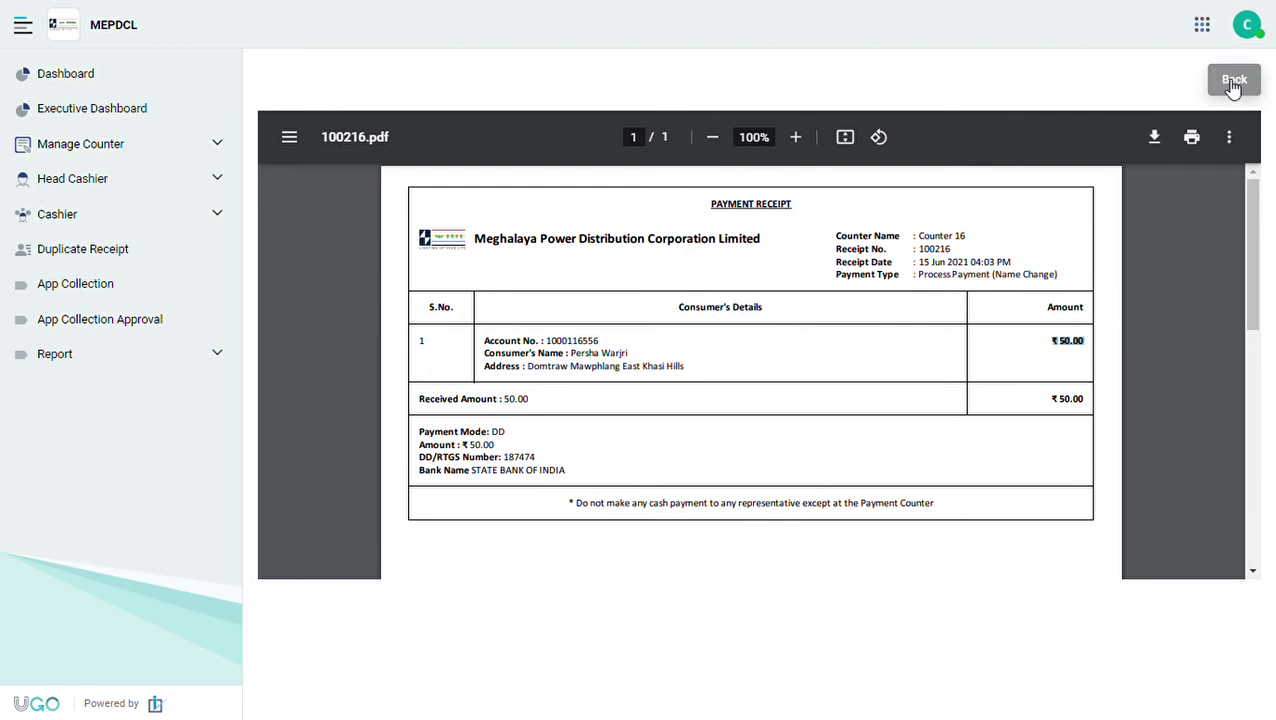
{"action": "left_click", "coordinate": [1232, 86]}
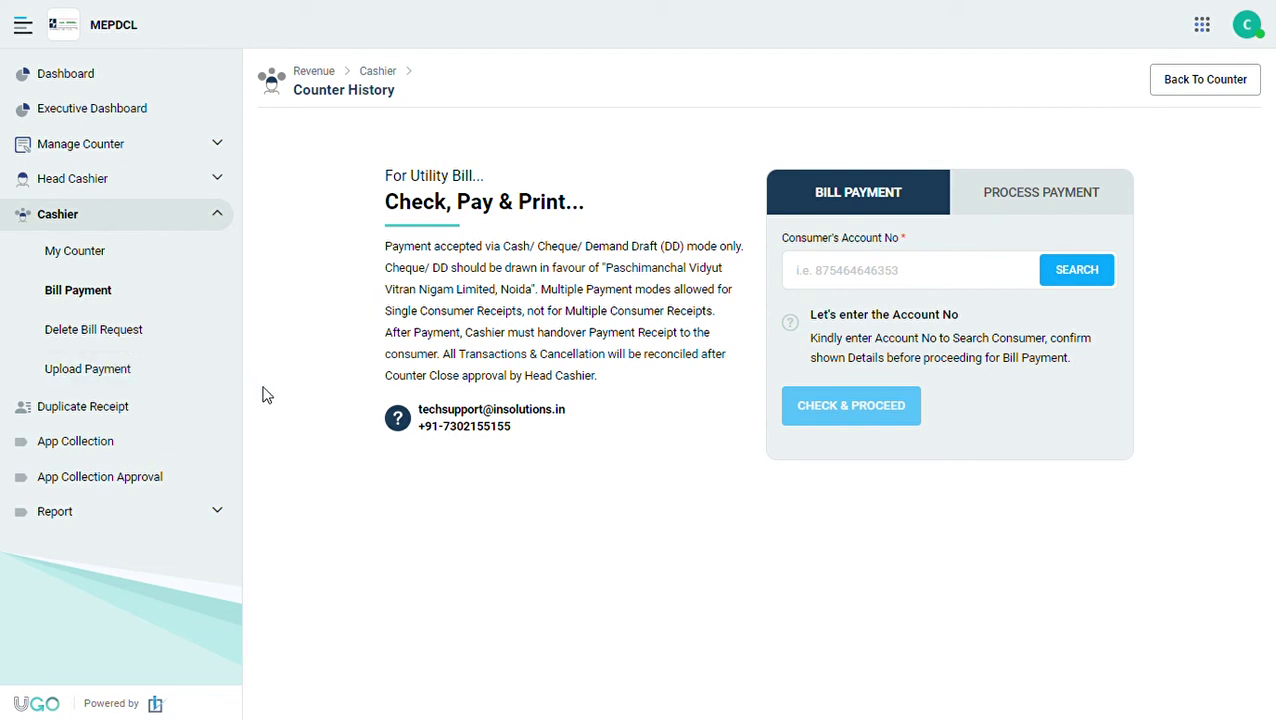
Visit Upload Payment, then open My Counter to see Counter 16's four transactions totalling ₹950.
{"action": "left_click", "coordinate": [153, 376]}
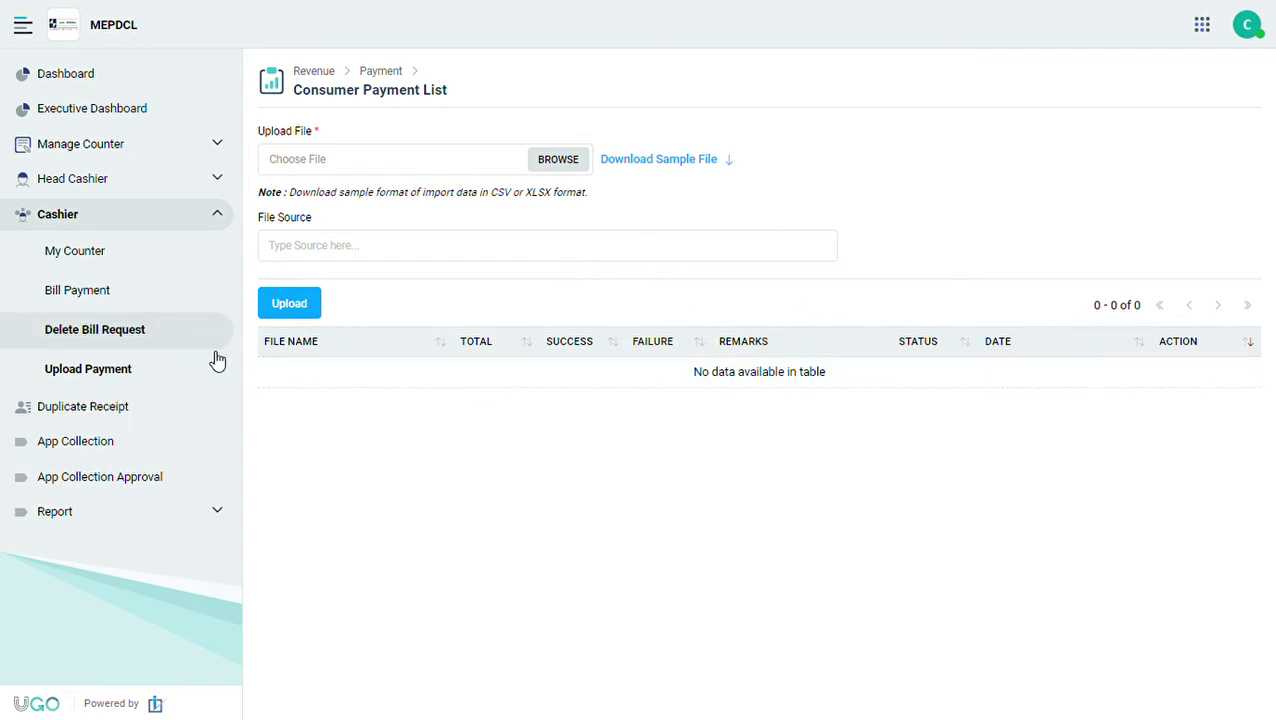
{"action": "left_click", "coordinate": [103, 267]}
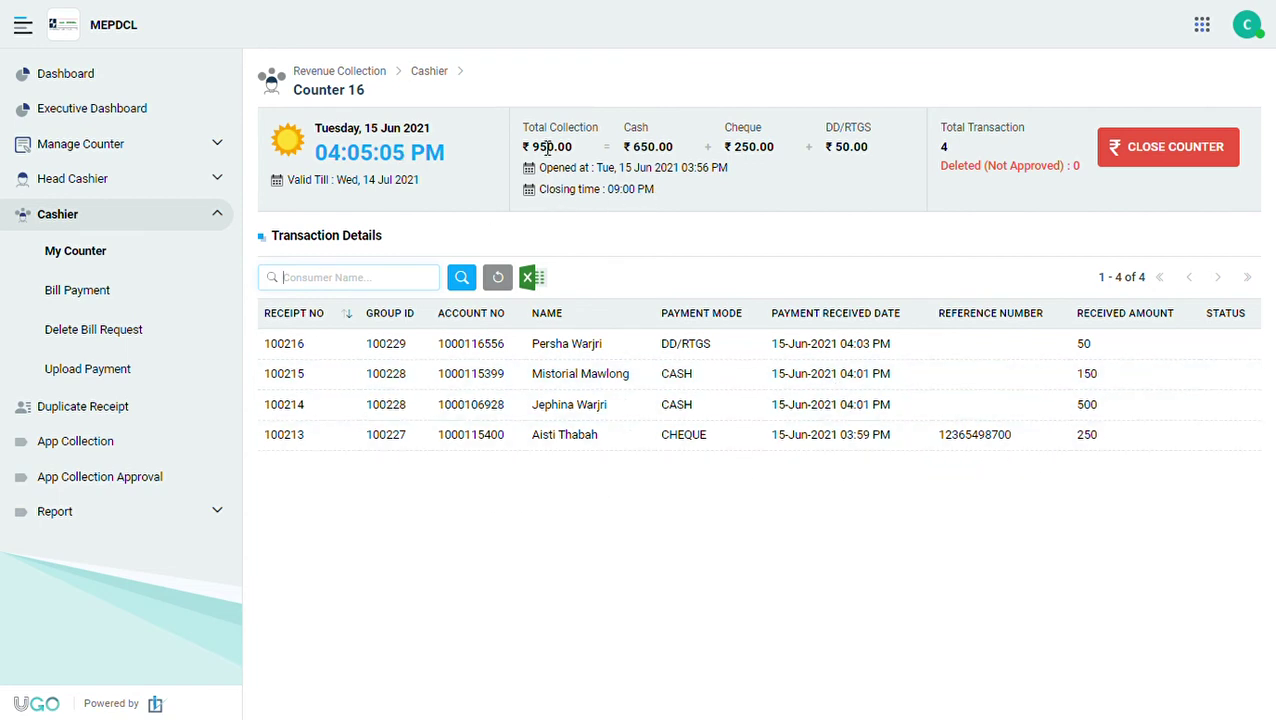
Review the ₹950.00 total with its cash, cheque and DD/RTGS breakdown, then open Delete Bill Request.
{"action": "left_click_drag", "start_coordinate": [530, 147], "coordinate": [863, 158]}
{"action": "left_click_drag", "start_coordinate": [633, 148], "coordinate": [878, 157]}
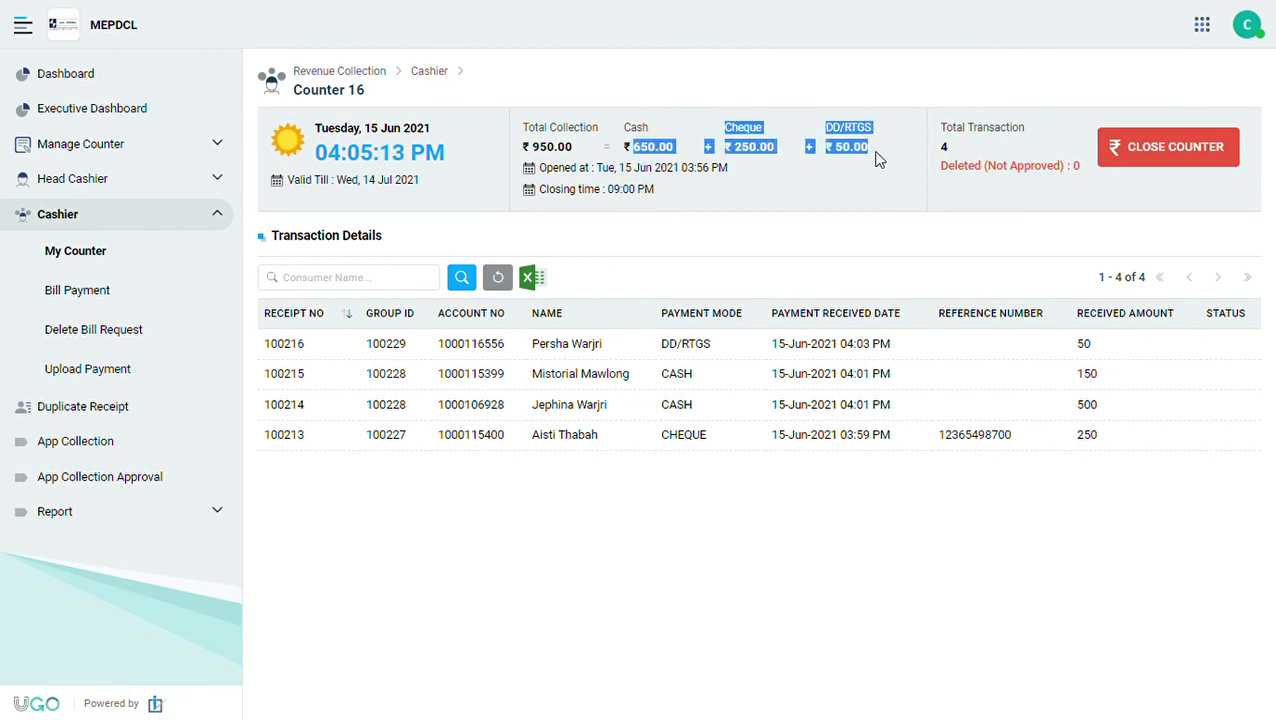
{"action": "left_click_drag", "start_coordinate": [575, 150], "coordinate": [522, 150]}
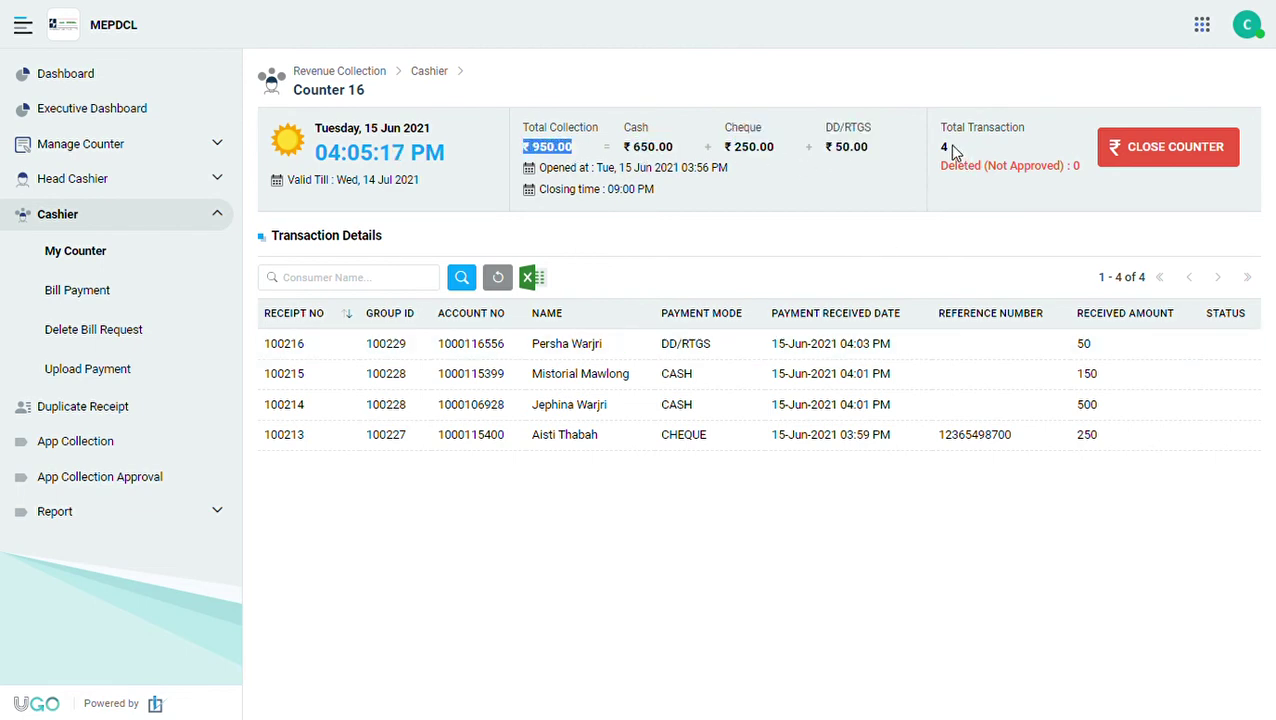
{"action": "left_click_drag", "start_coordinate": [952, 148], "coordinate": [935, 147]}
{"action": "left_click", "coordinate": [935, 134]}
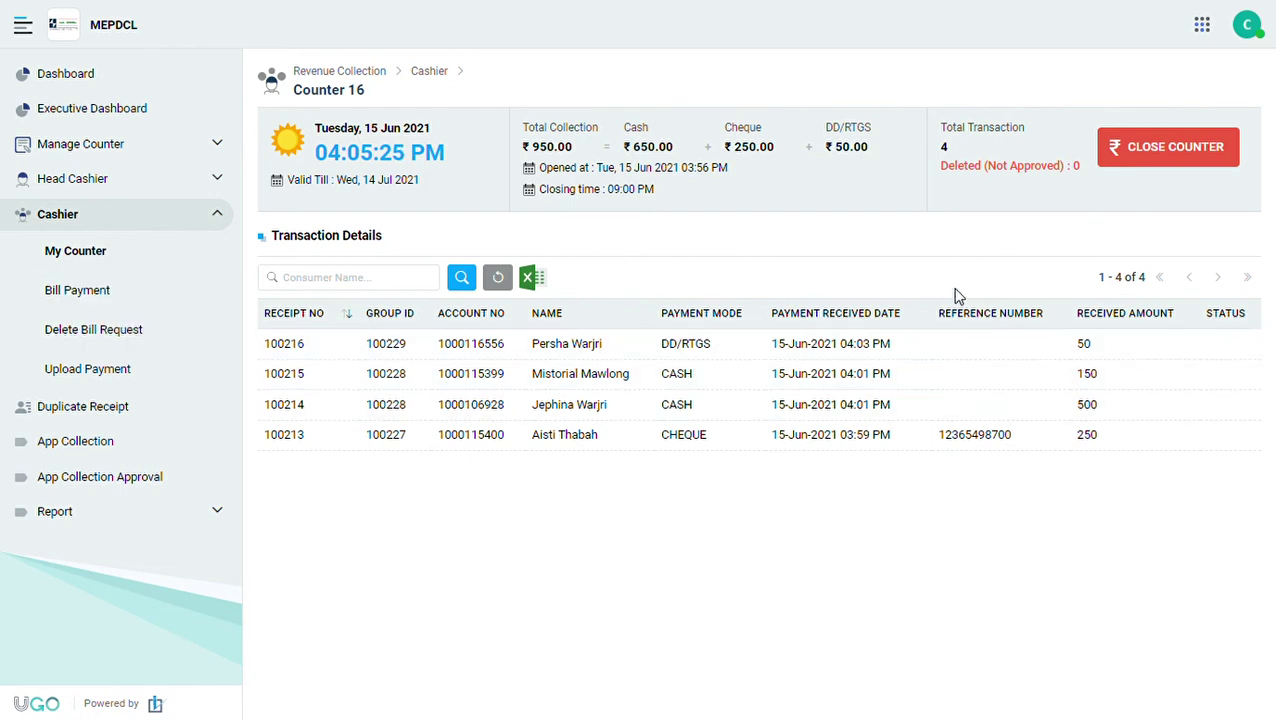
{"action": "left_click", "coordinate": [117, 341]}
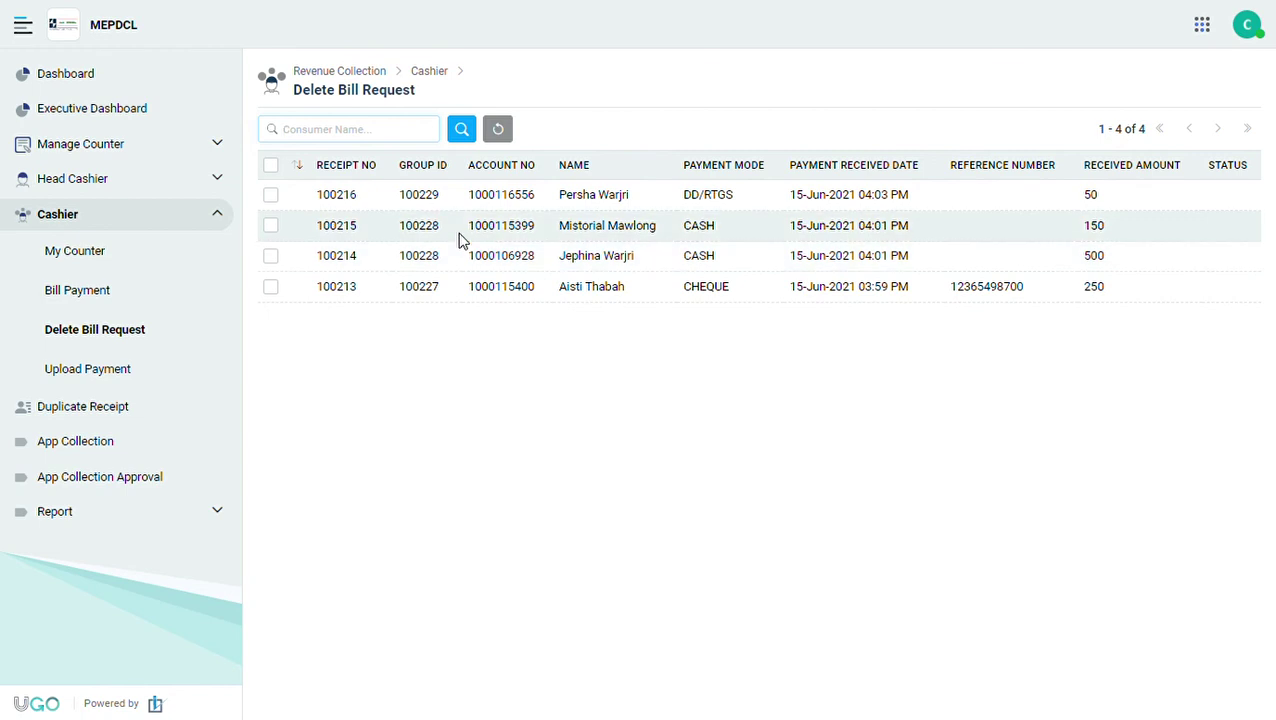
Request deletion of the ₹50 DD/RTGS bill instead of the ₹150 cash one, then return to My Counter.
{"action": "left_click", "coordinate": [270, 226]}
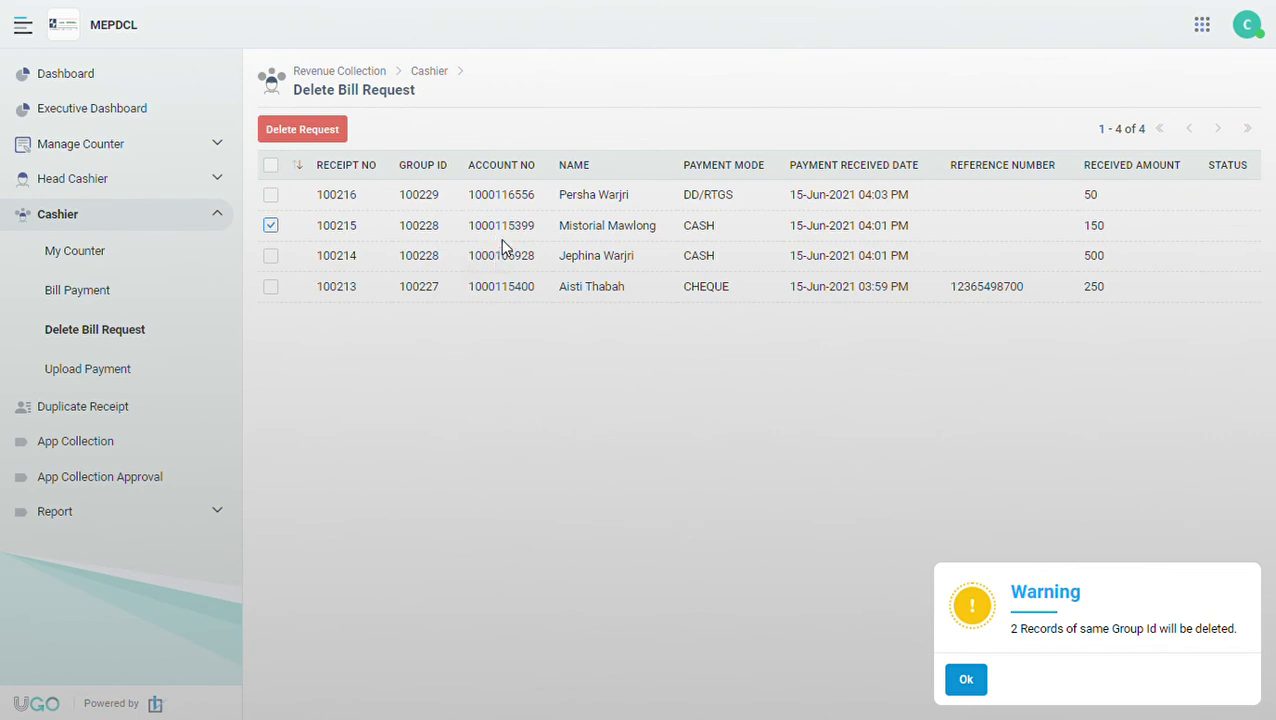
{"action": "left_click", "coordinate": [971, 684]}
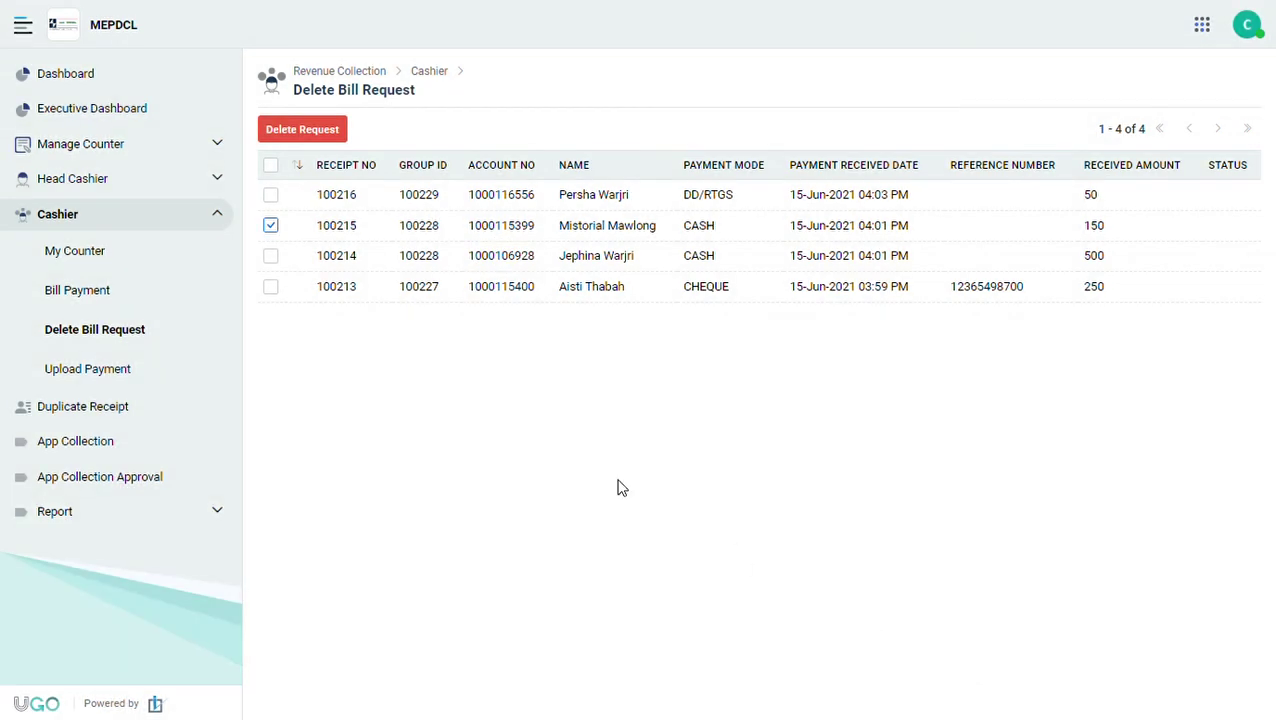
{"action": "left_click", "coordinate": [270, 225]}
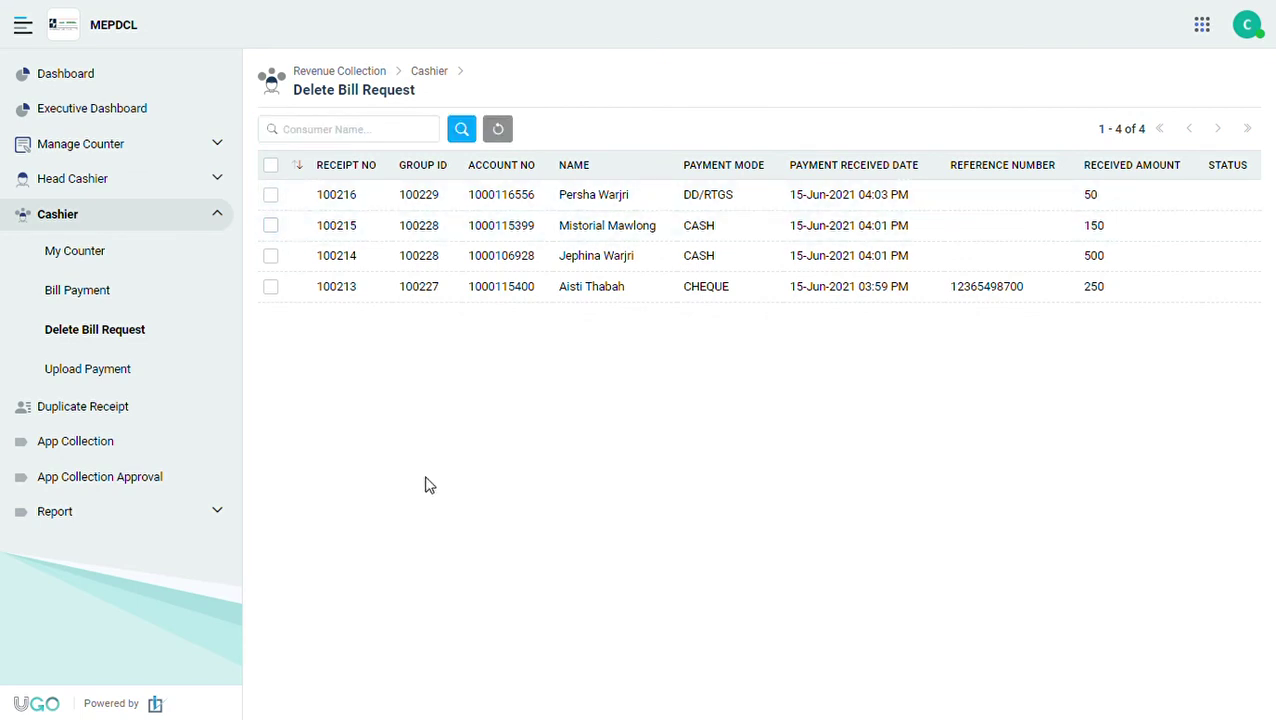
{"action": "left_click", "coordinate": [271, 196]}
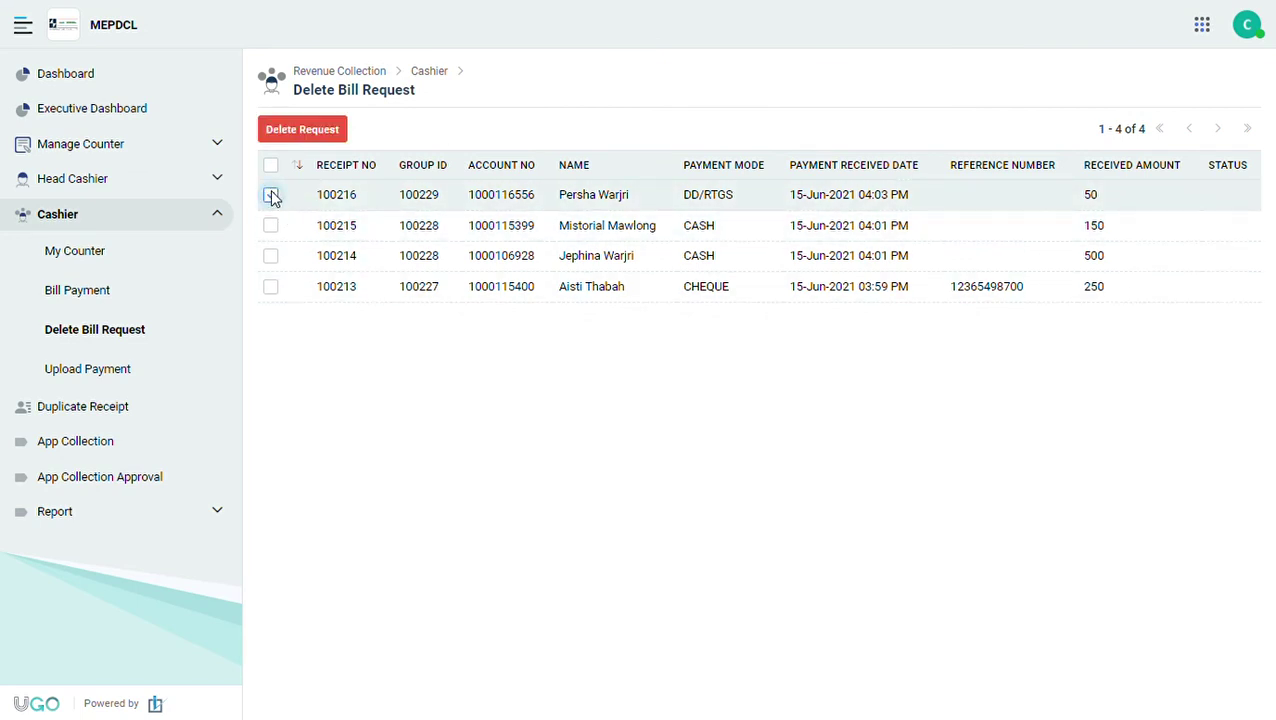
{"action": "left_click", "coordinate": [303, 132]}
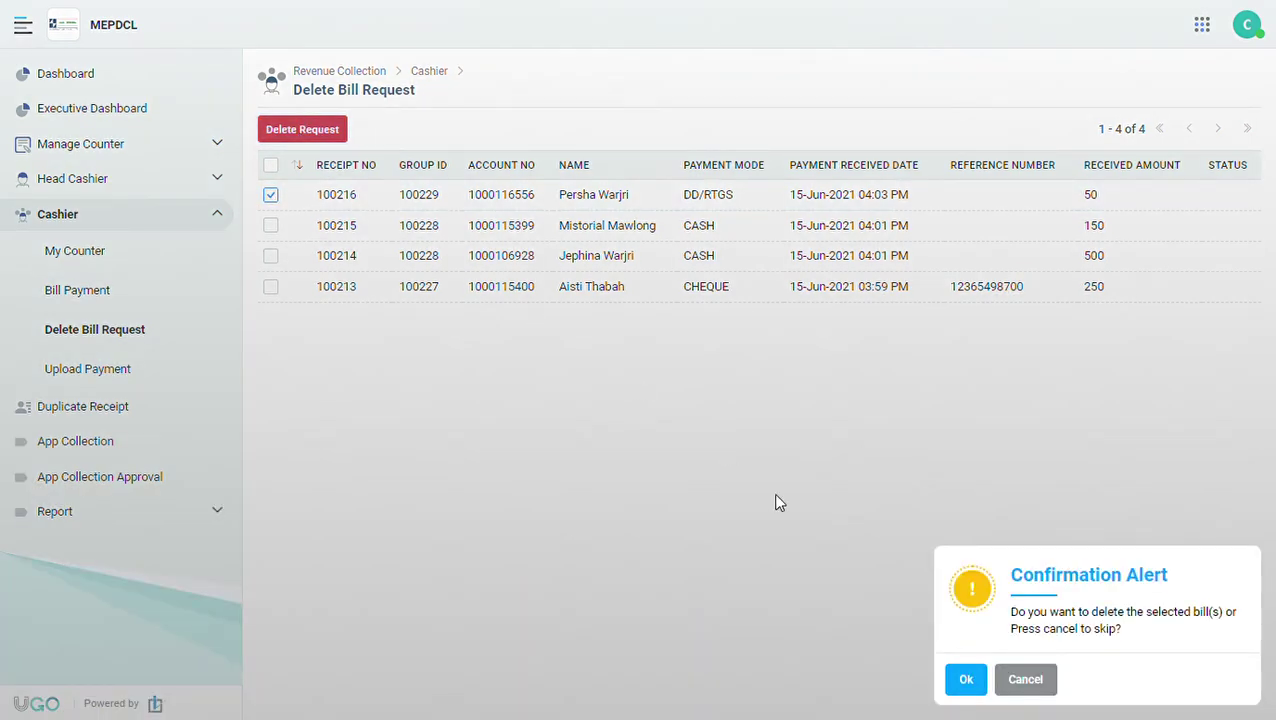
{"action": "left_click", "coordinate": [967, 681]}
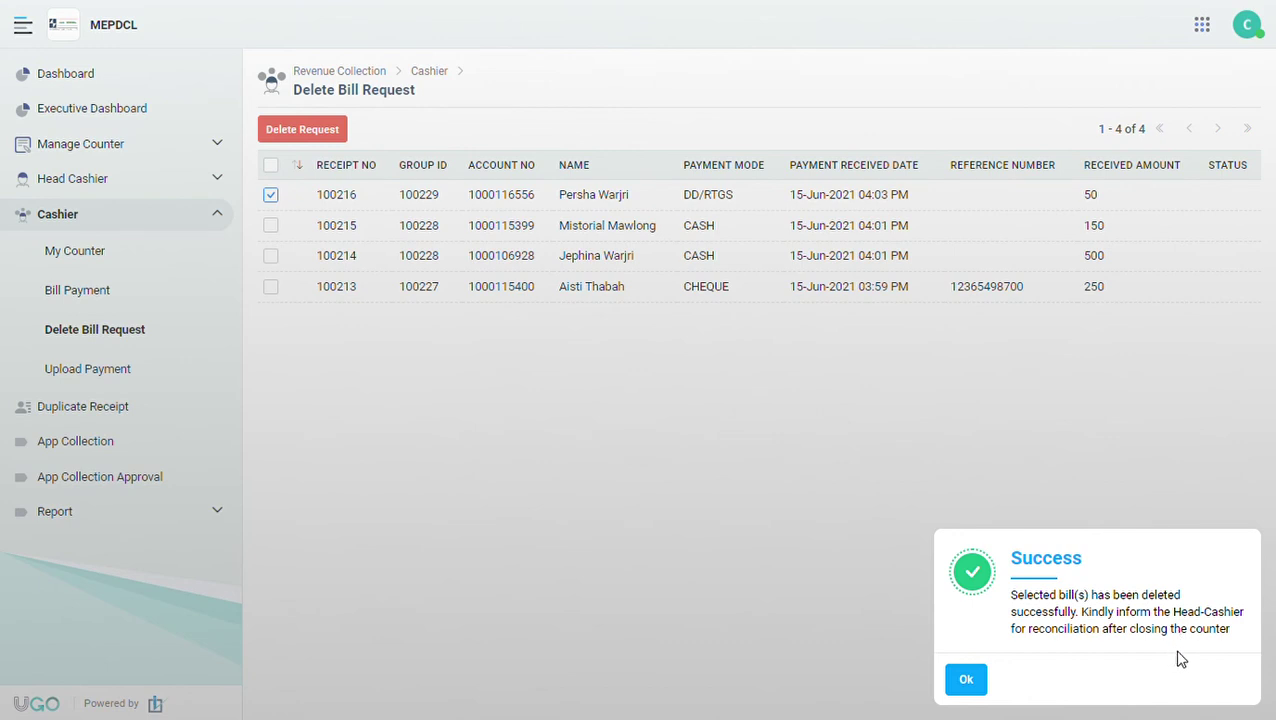
{"action": "left_click", "coordinate": [964, 686]}
{"action": "left_click", "coordinate": [97, 262]}
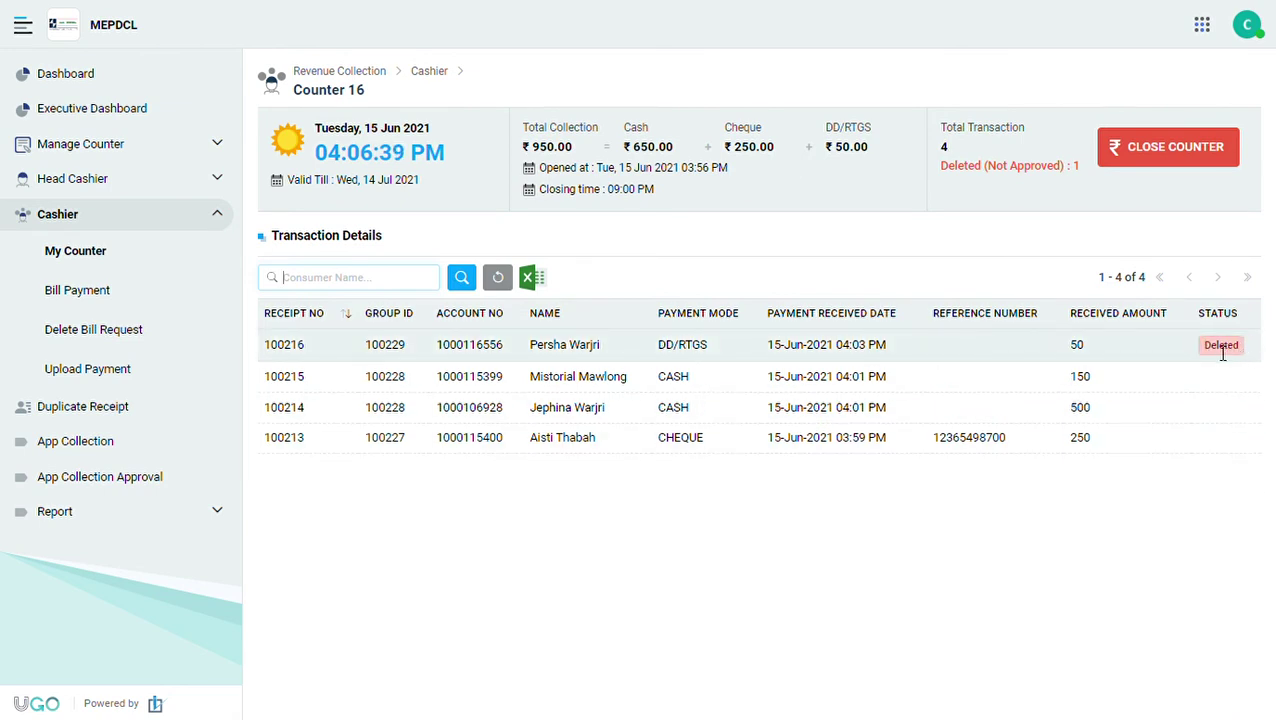
Close Counter 16 with the closing remark 'ok'.
{"action": "double_click", "coordinate": [1077, 165]}
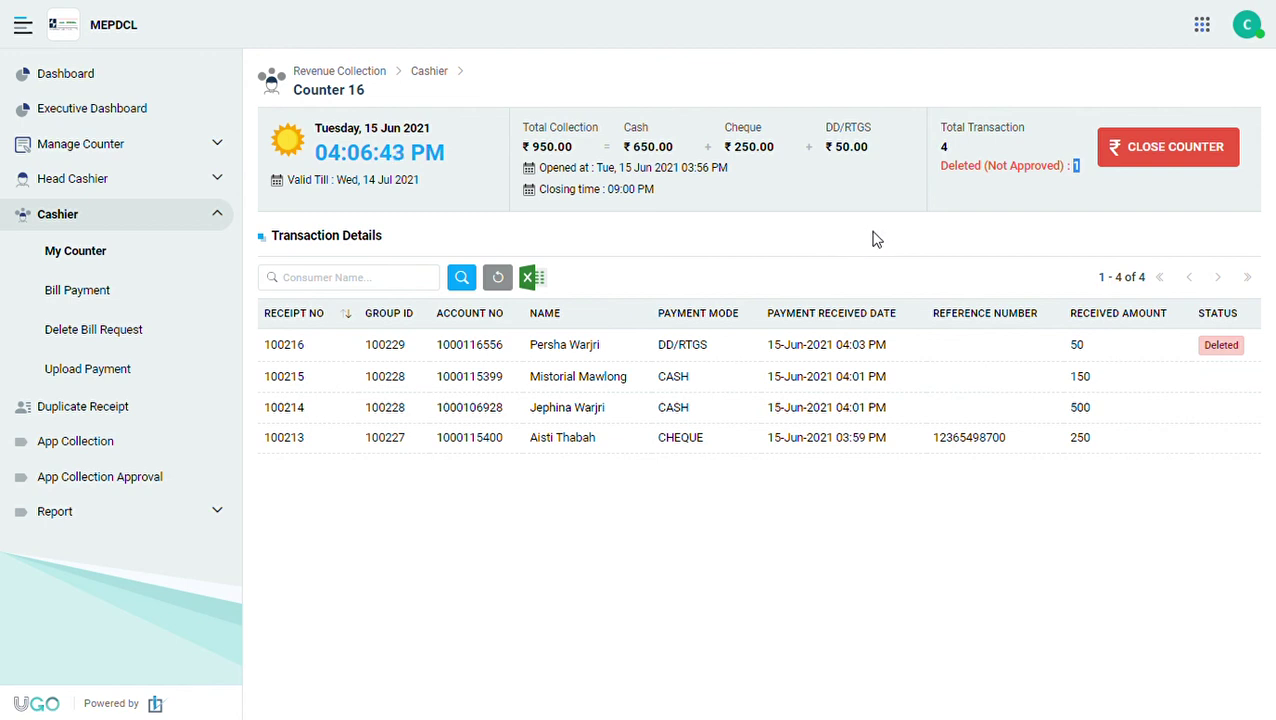
{"action": "left_click", "coordinate": [1175, 158]}
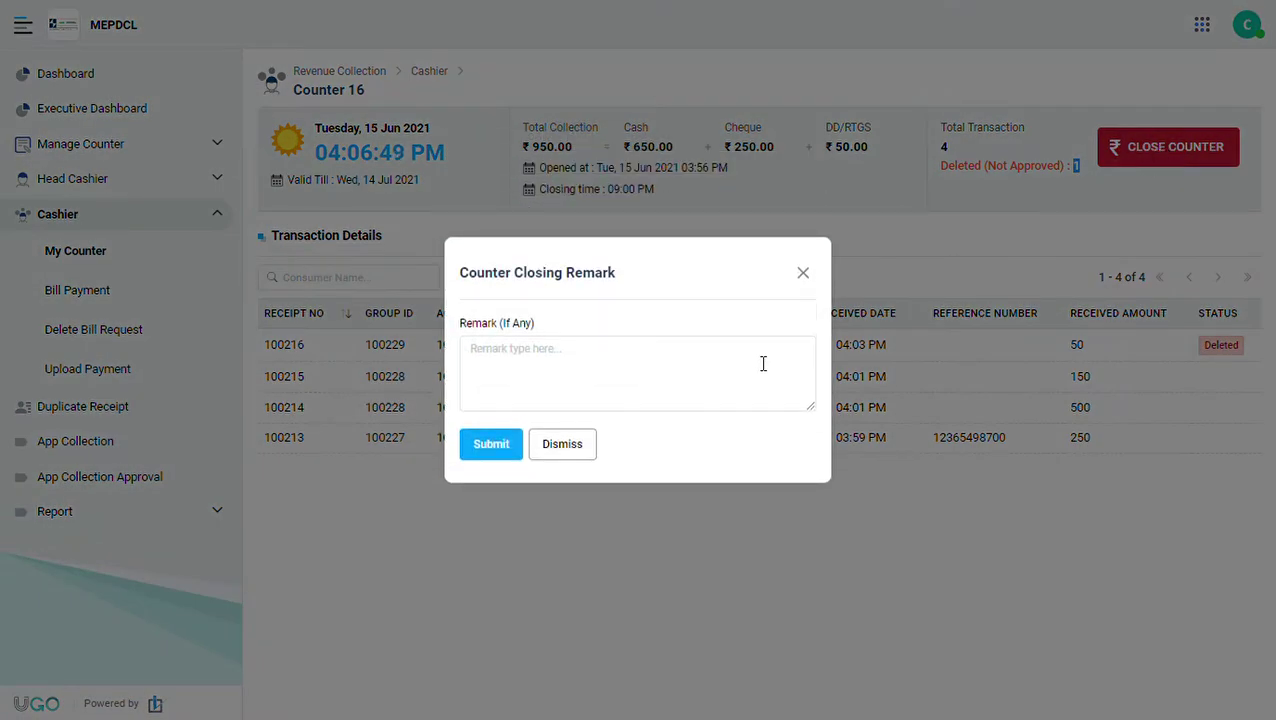
{"action": "left_click", "coordinate": [613, 382]}
{"action": "type", "text": "ok"}
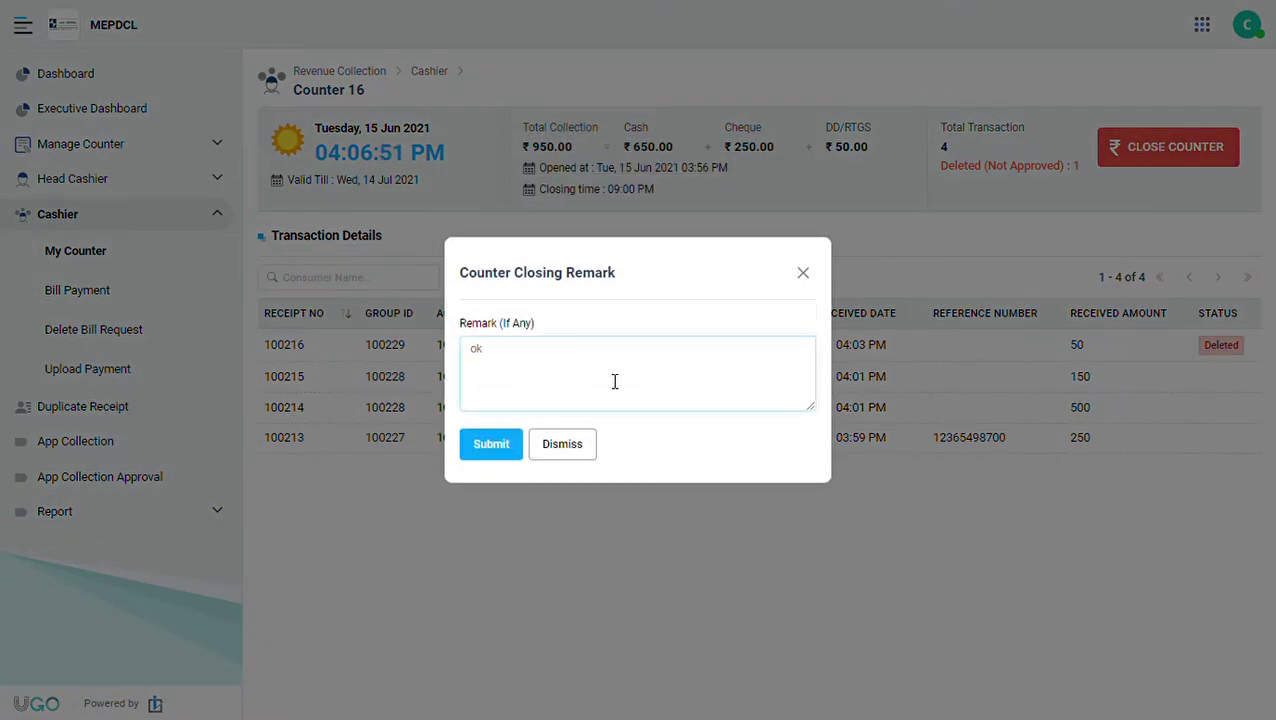
{"action": "left_click", "coordinate": [481, 446]}
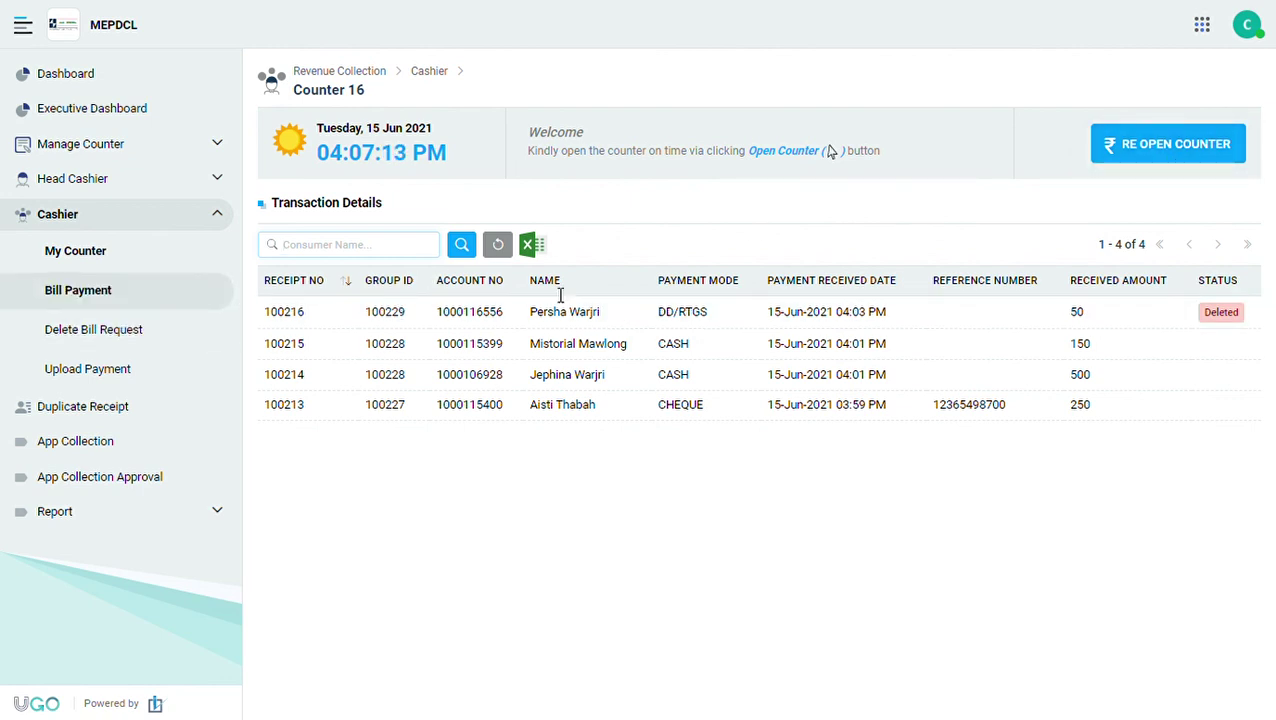
Log out the cashier and log back in with the head cashier's user ID and password.
{"action": "left_click", "coordinate": [1247, 25]}
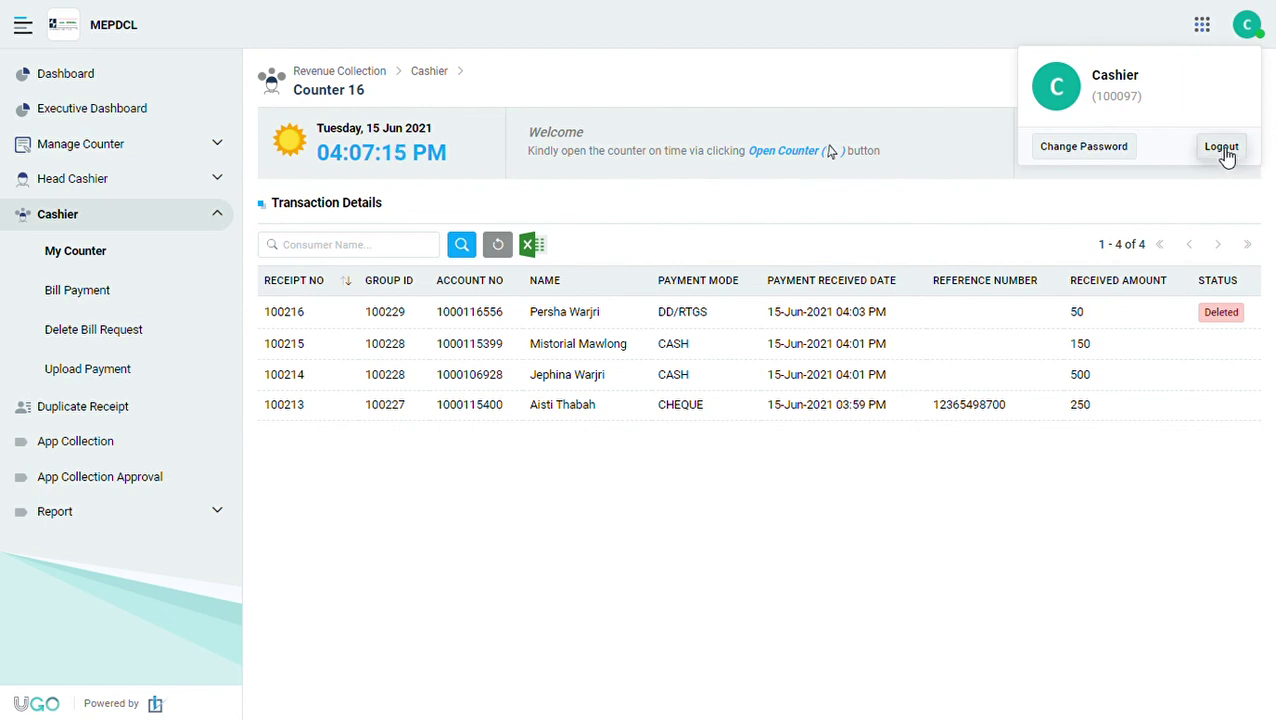
{"action": "left_click", "coordinate": [1221, 147]}
{"action": "left_click", "coordinate": [915, 358]}
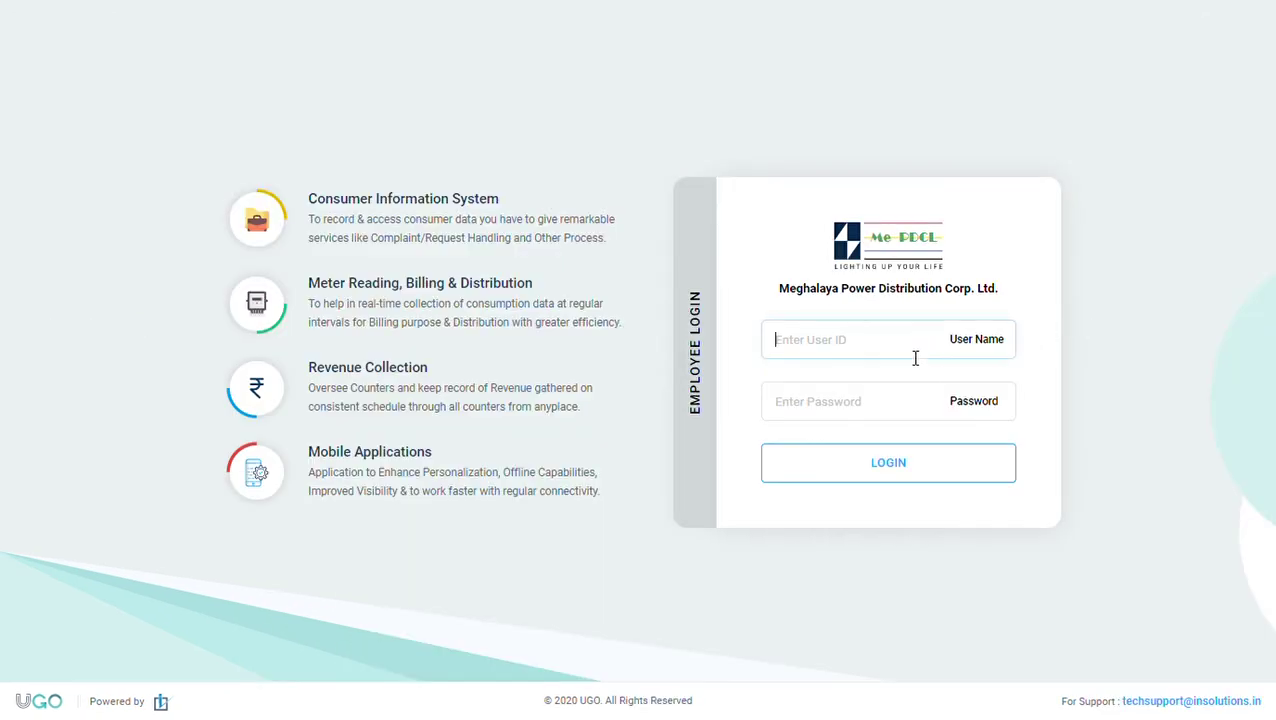
{"action": "key", "text": "Tab"}
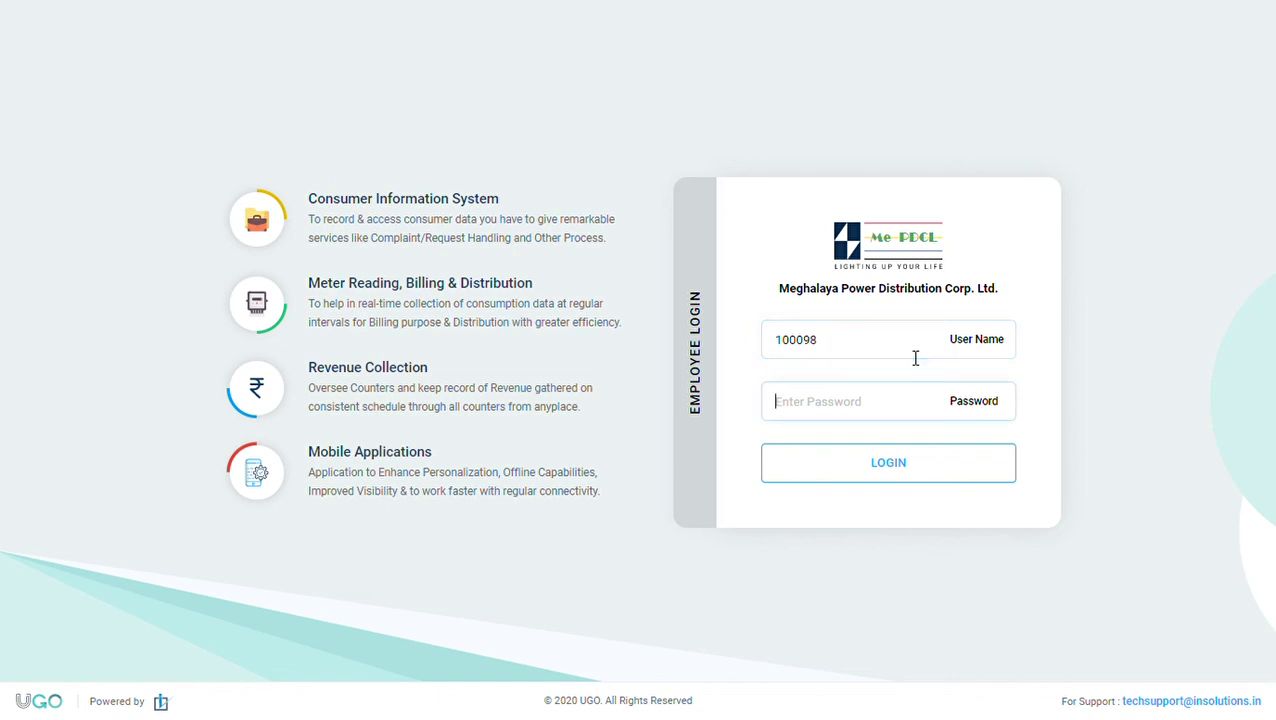
{"action": "type", "text": "•"}
{"action": "left_click", "coordinate": [900, 466]}
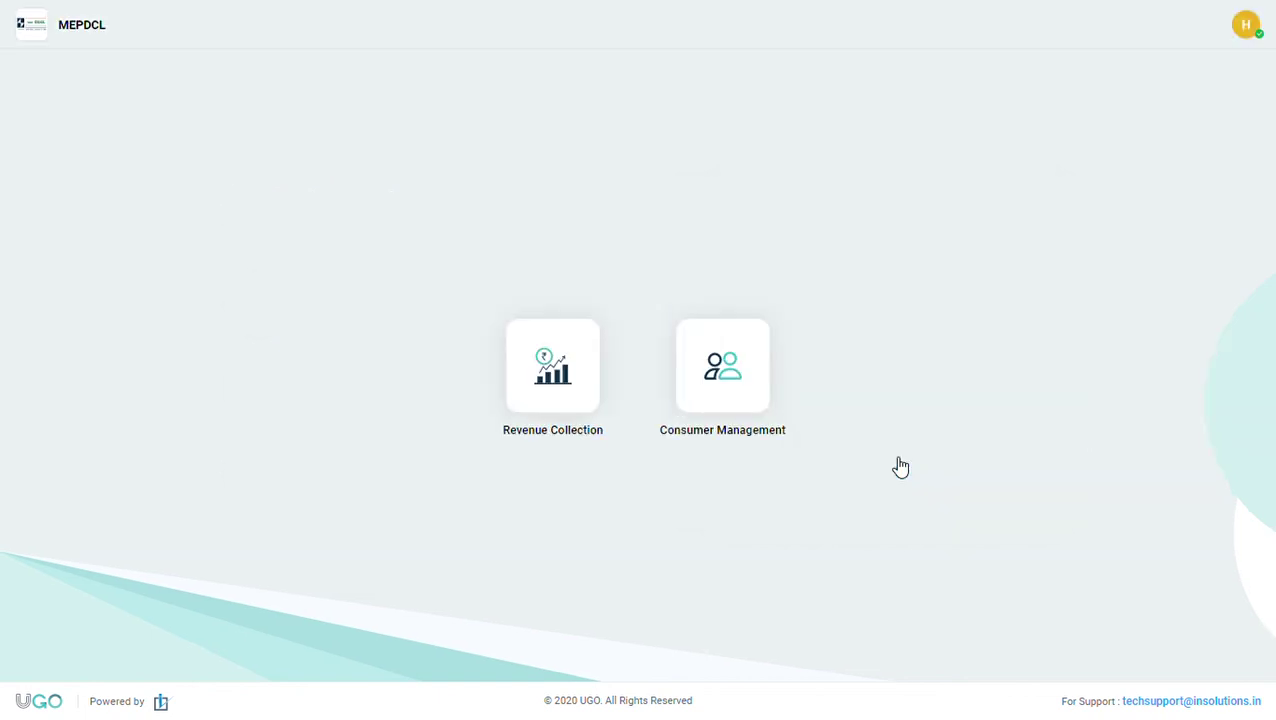
Open Revenue Collection > Head Cashier > All Counter to list the counters.
{"action": "left_click", "coordinate": [569, 393]}
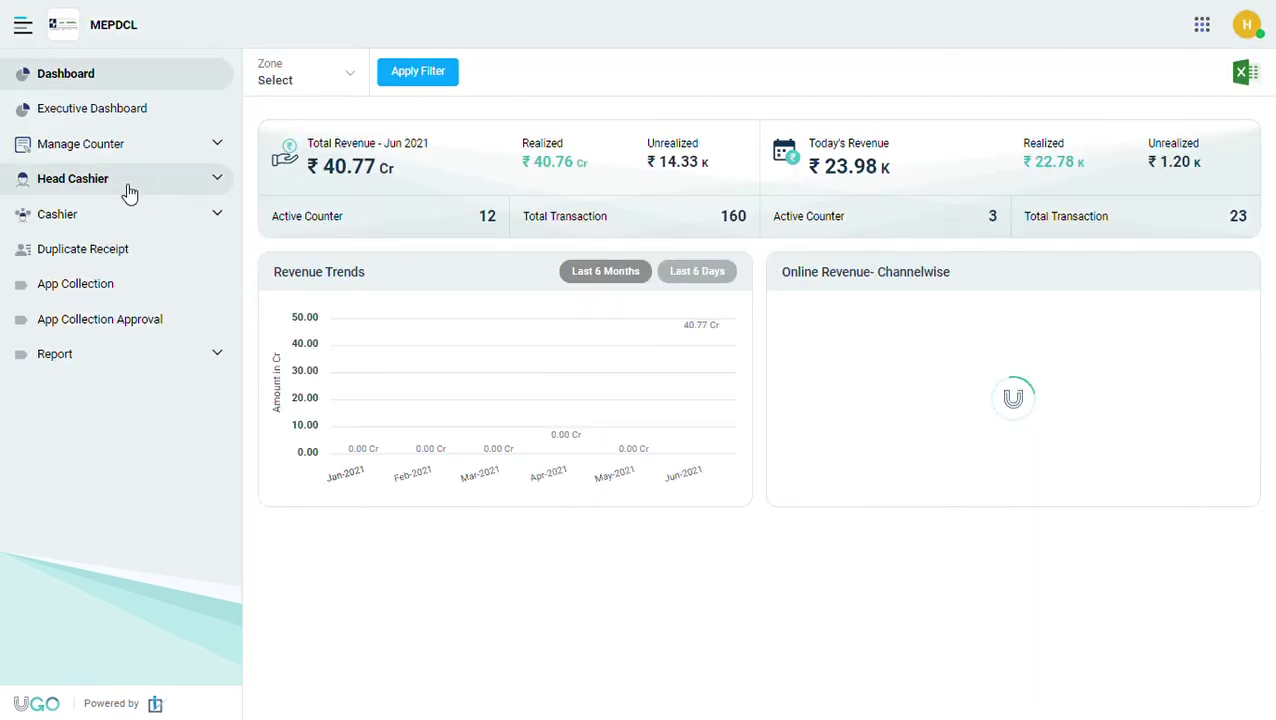
{"action": "left_click", "coordinate": [128, 190]}
{"action": "left_click", "coordinate": [95, 219]}
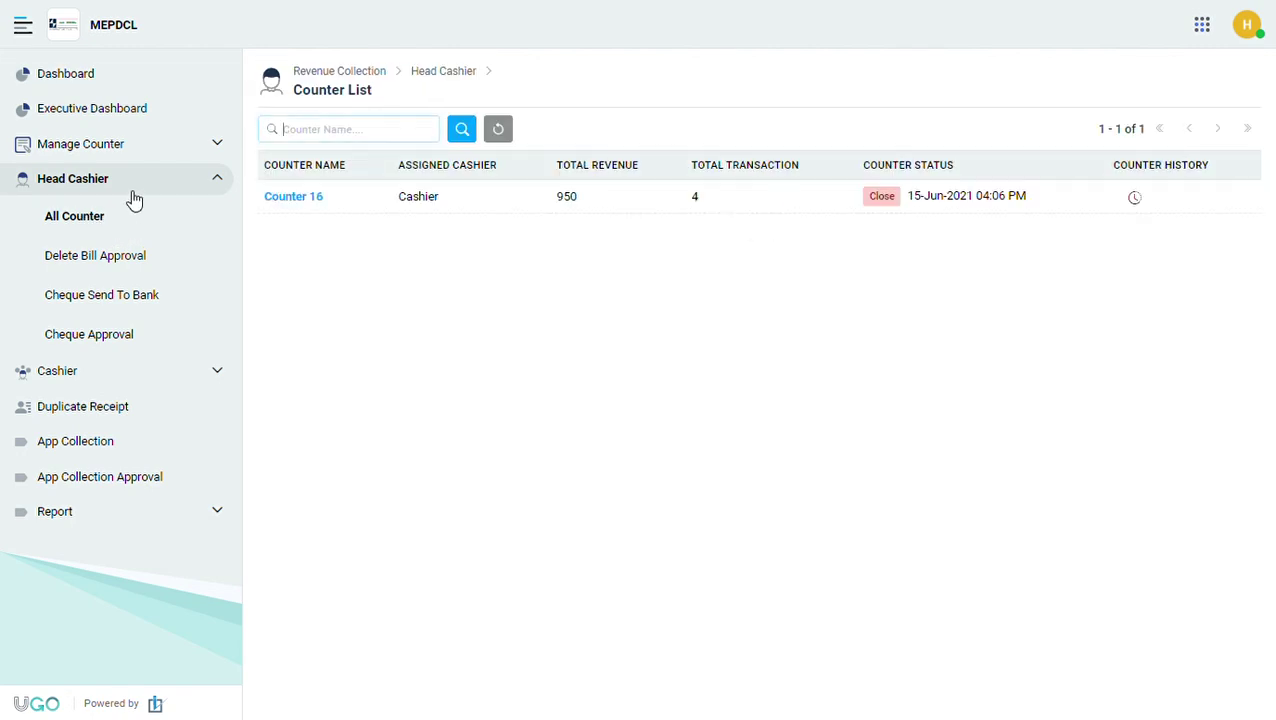
Open Counter 16 from the Counter List to see its ₹950.00 total and pending delete request.
{"action": "left_click", "coordinate": [296, 199]}
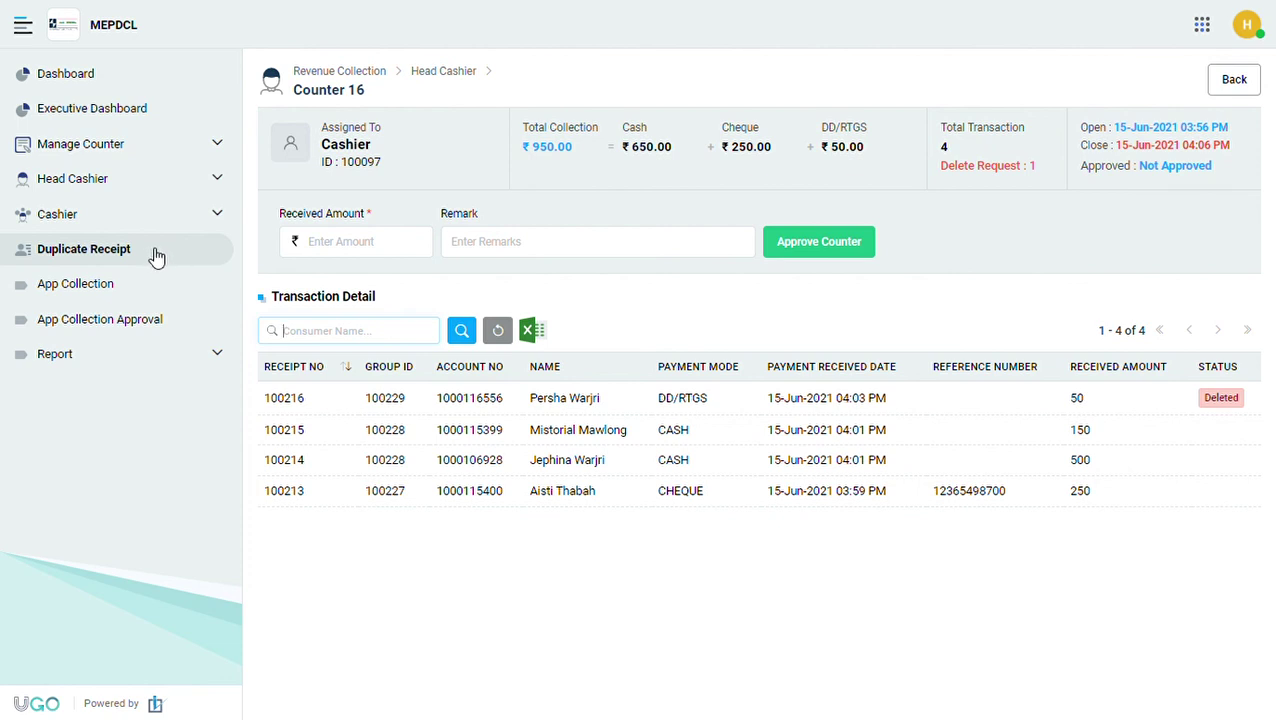
Under Duplicate Receipt, search the consumer by account number and open their payment history.
{"action": "left_click", "coordinate": [94, 258]}
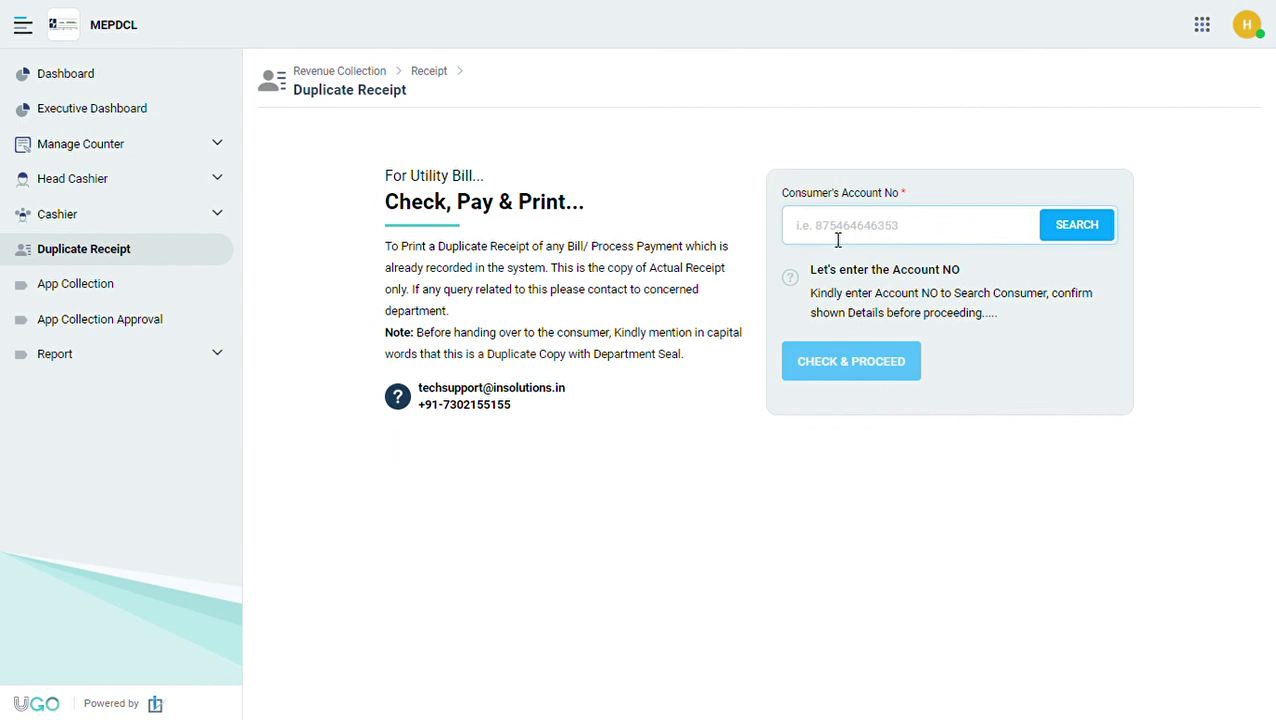
{"action": "left_click", "coordinate": [1081, 236]}
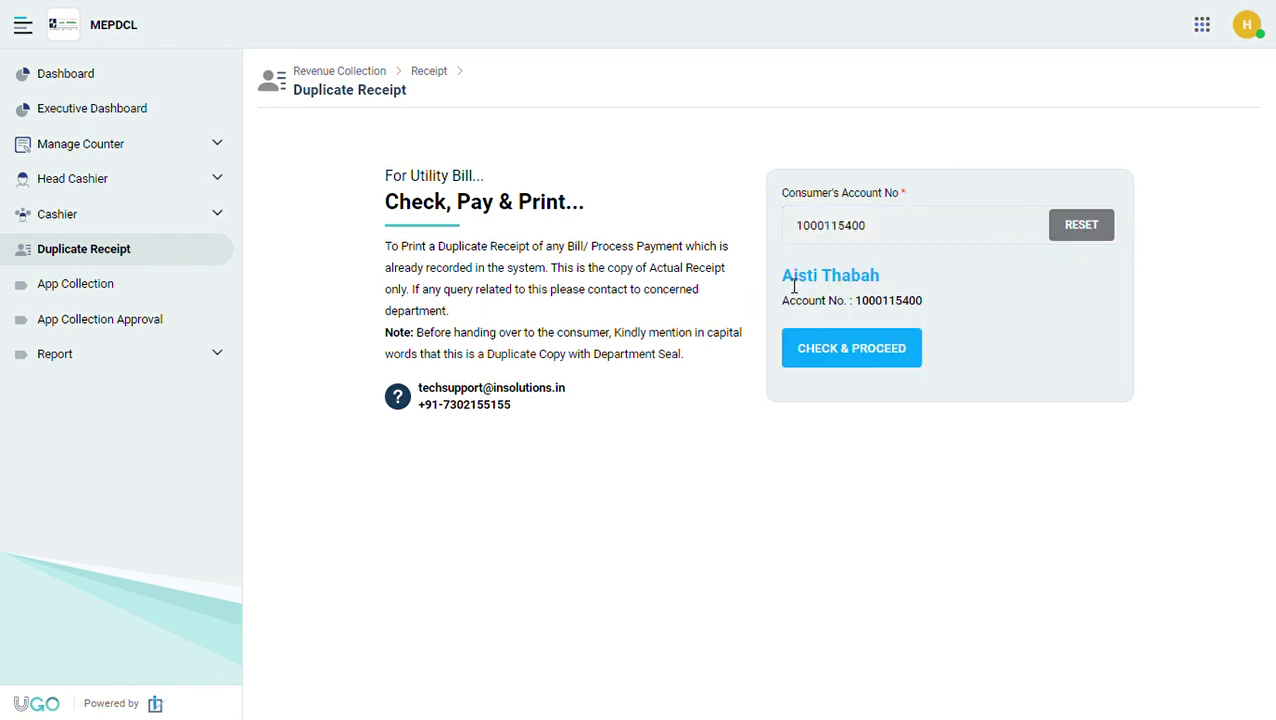
{"action": "left_click_drag", "start_coordinate": [781, 276], "coordinate": [874, 285]}
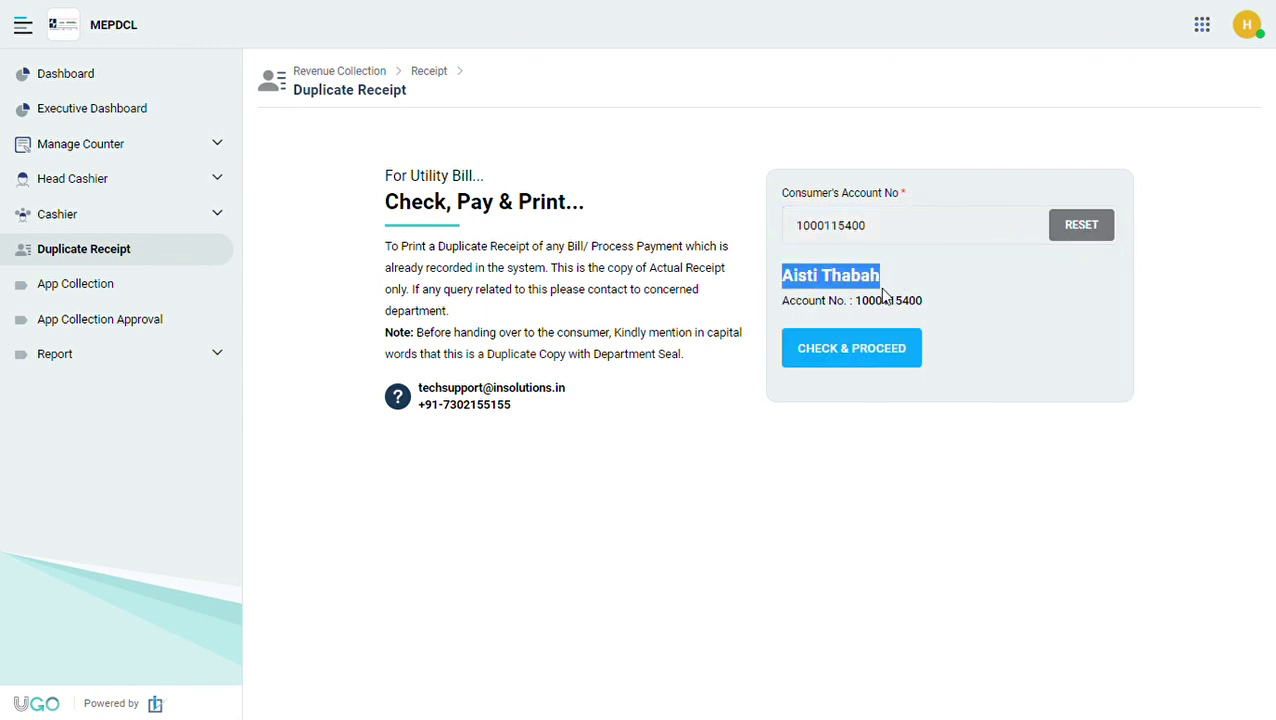
{"action": "left_click", "coordinate": [866, 360]}
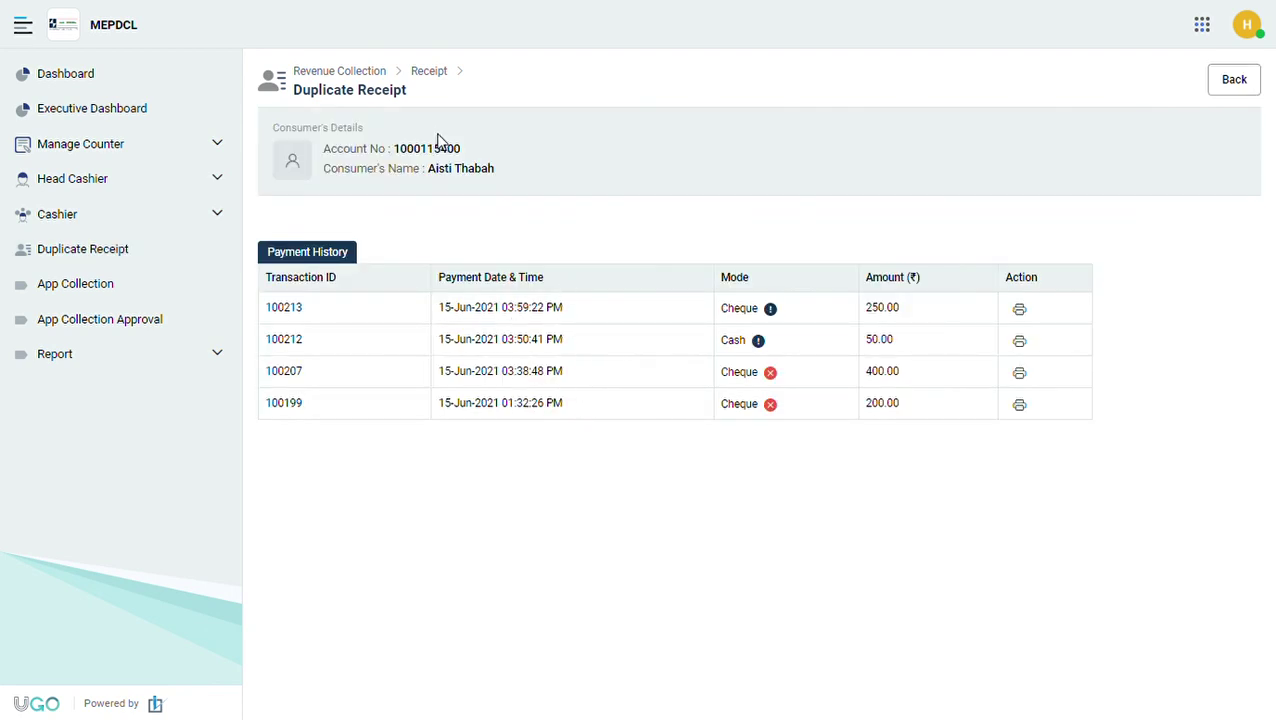
Open duplicate receipt 100213.pdf for the ₹250.00 cheque payment from Counter 16 and print it.
{"action": "double_click", "coordinate": [404, 153]}
{"action": "left_click", "coordinate": [660, 448]}
{"action": "mouse_move", "coordinate": [772, 312]}
{"action": "mouse_move", "coordinate": [773, 377]}
{"action": "left_click", "coordinate": [1022, 314]}
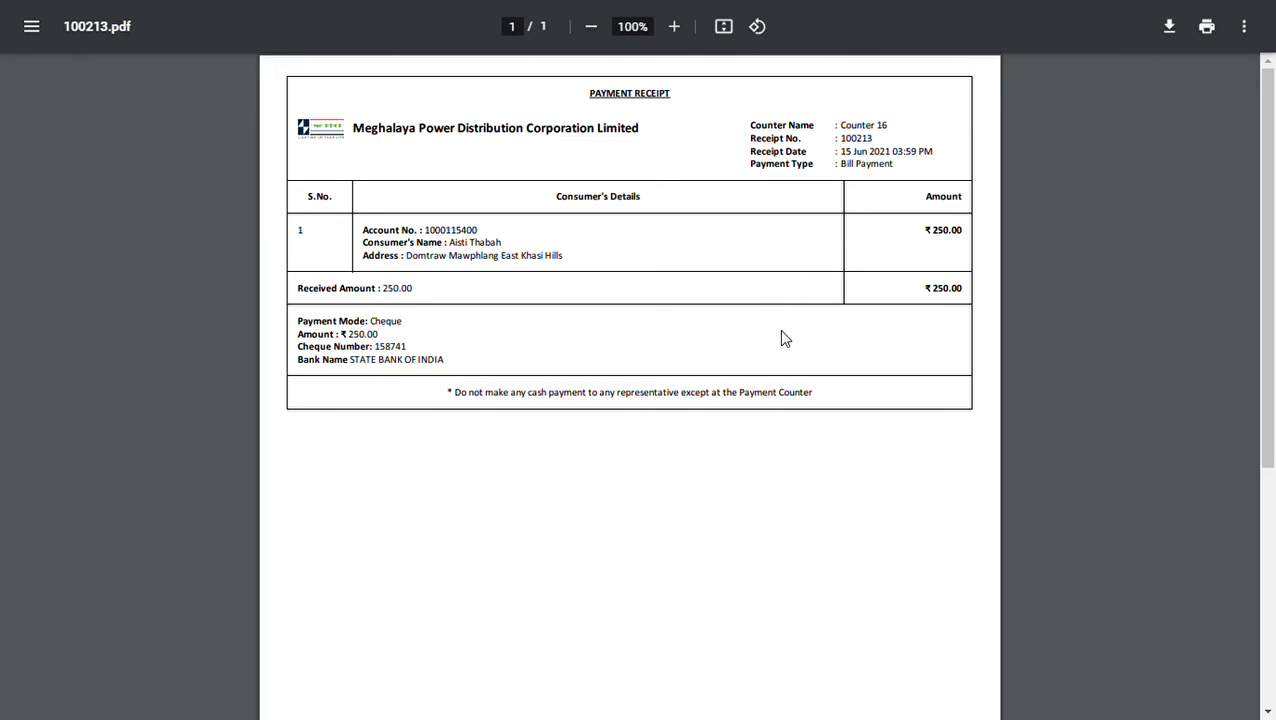
{"action": "left_click_drag", "start_coordinate": [941, 243], "coordinate": [975, 240]}
{"action": "left_click", "coordinate": [1211, 32]}
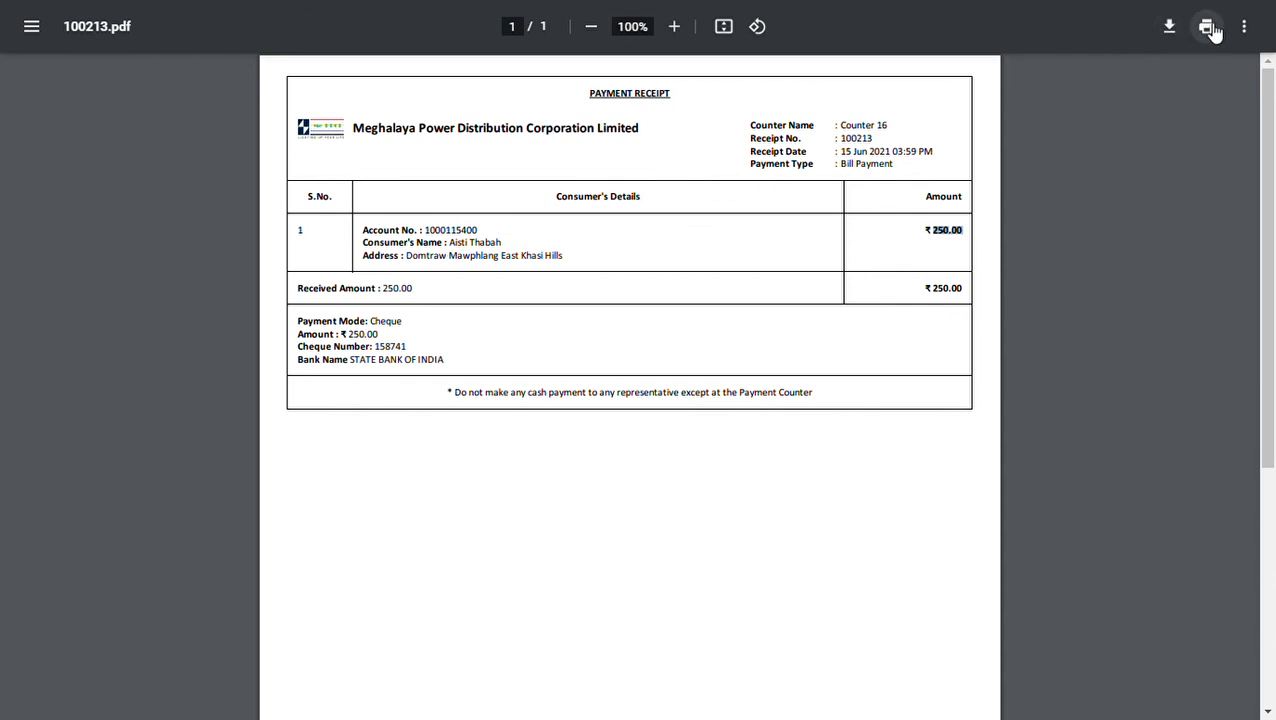